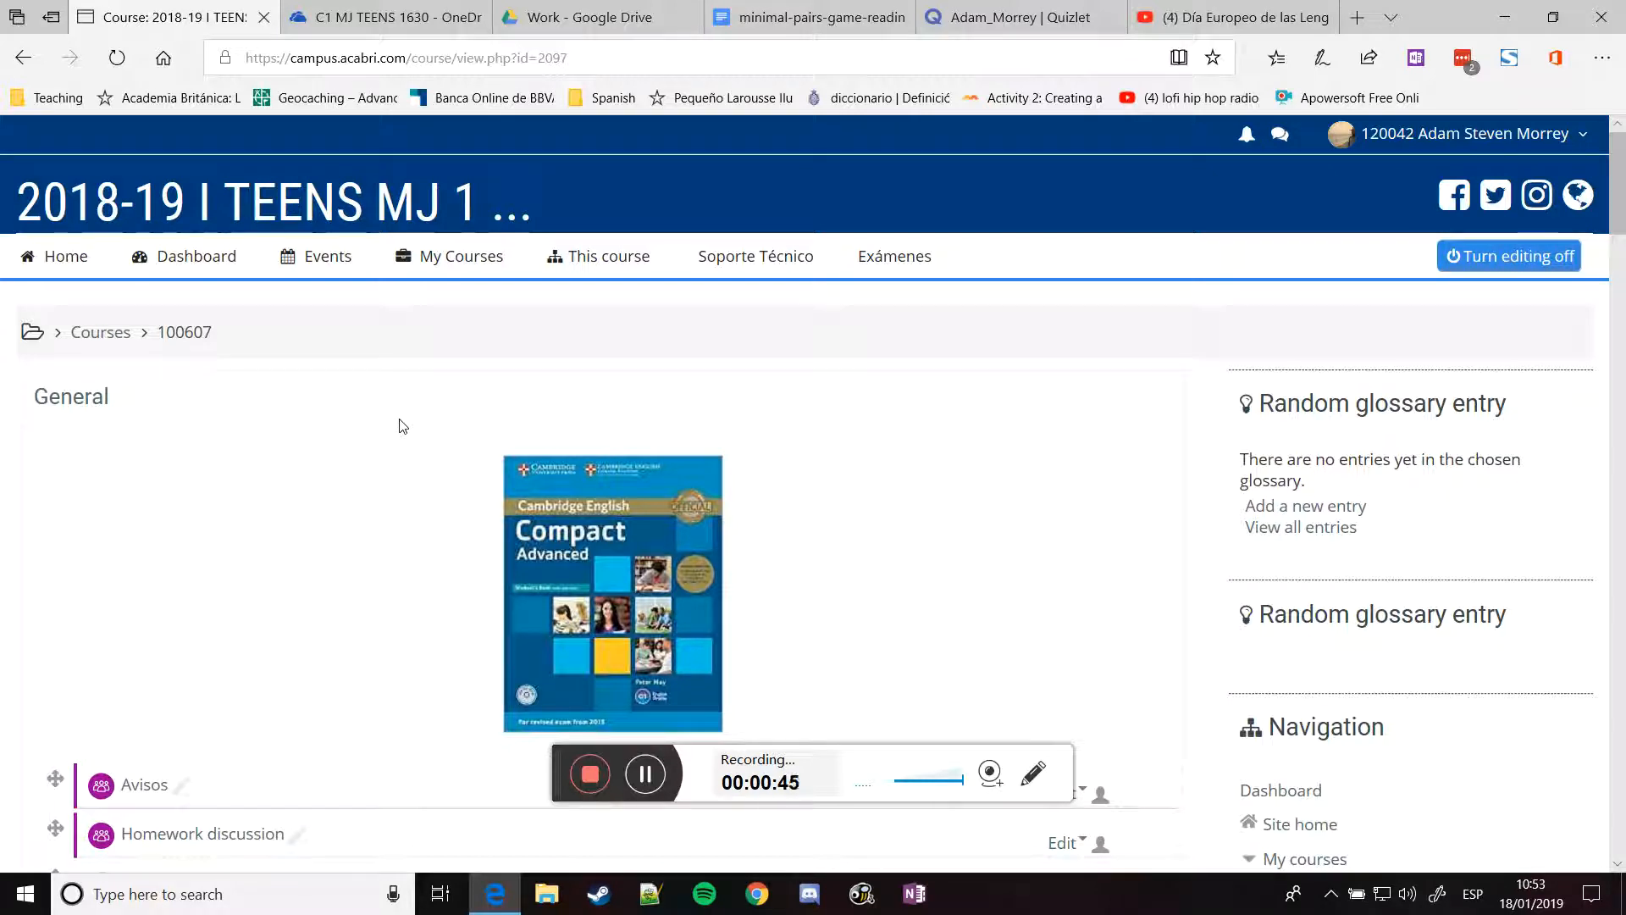
Add a new Assignment activity to Unit 3
scroll(402, 425, "down", 3)
scroll(402, 425, "up", 3)
scroll(406, 426, "down", 3)
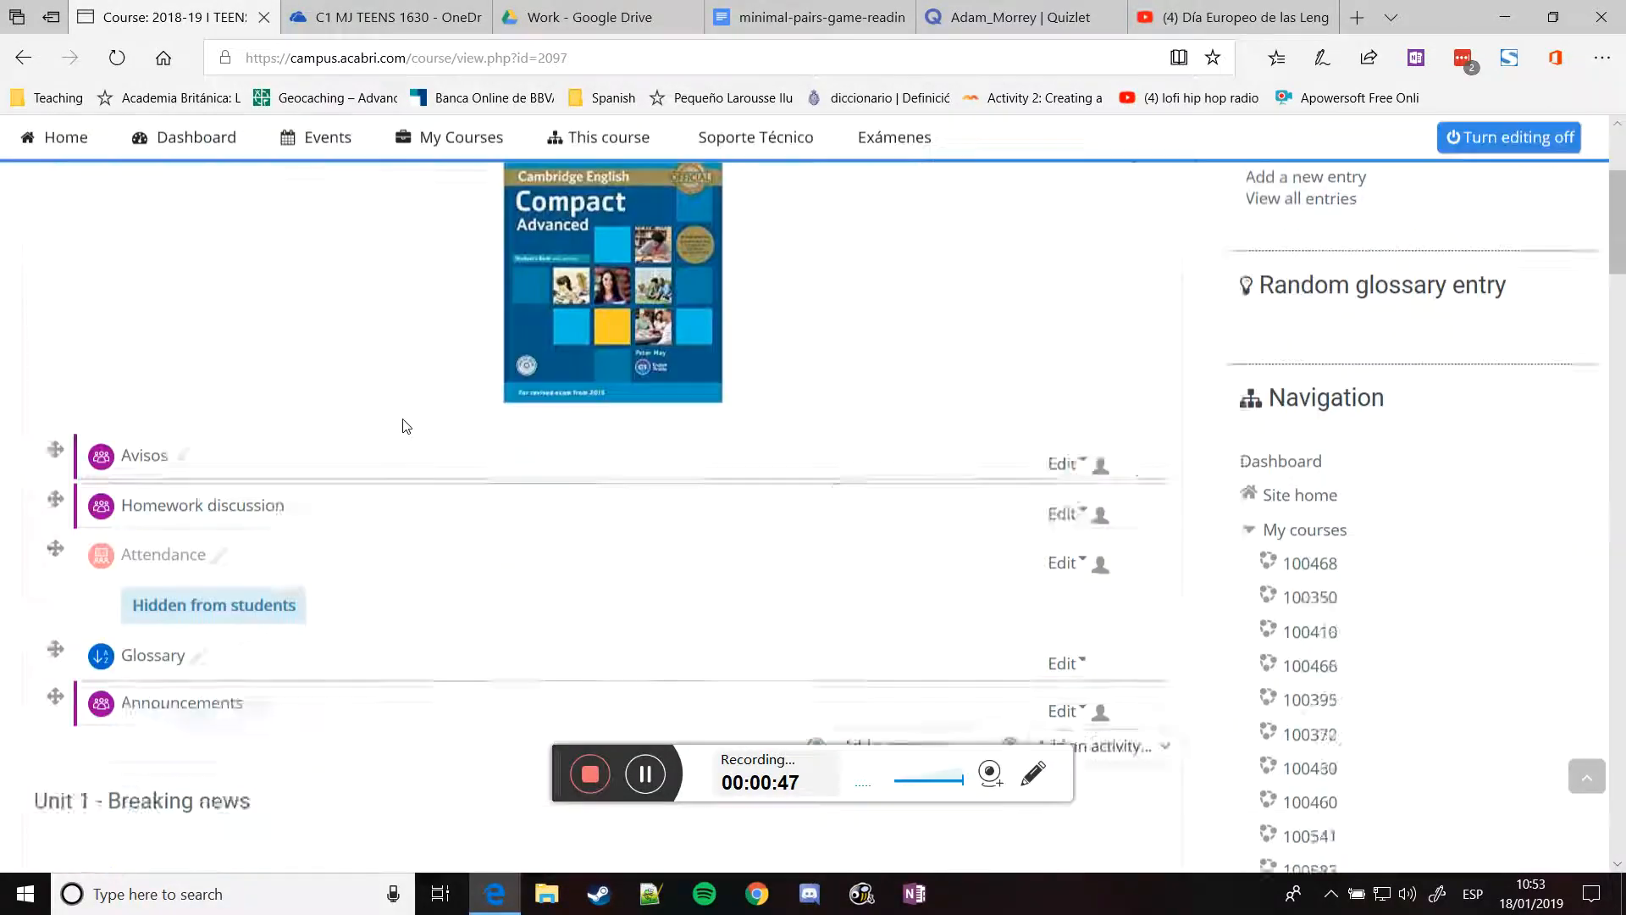
scroll(406, 426, "down", 9)
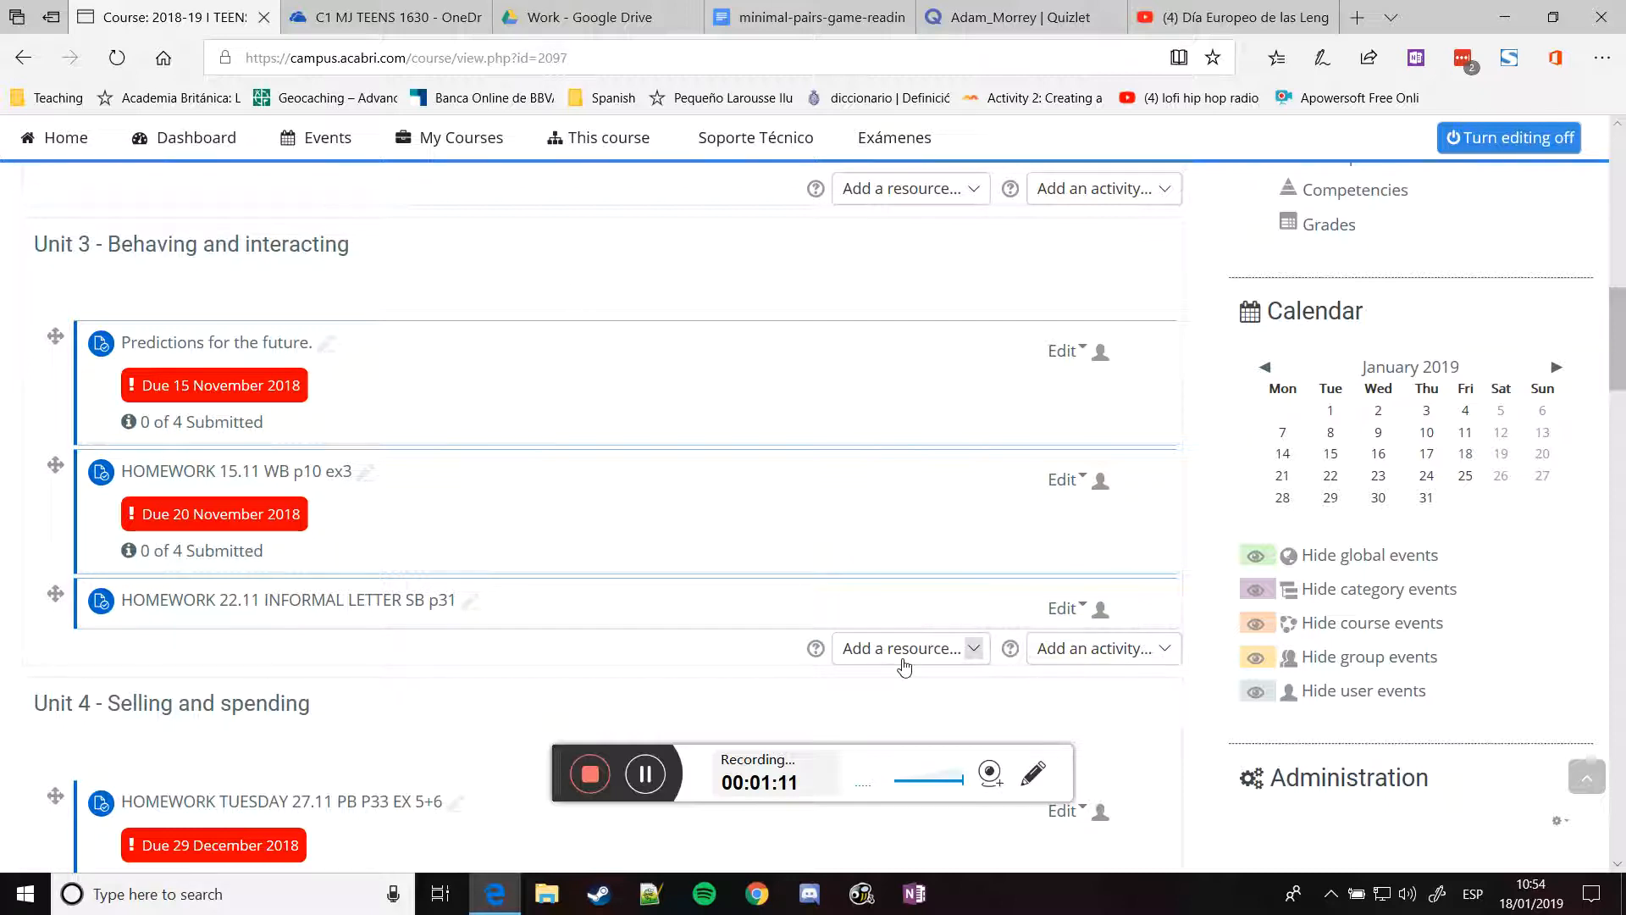
left_click(1059, 654)
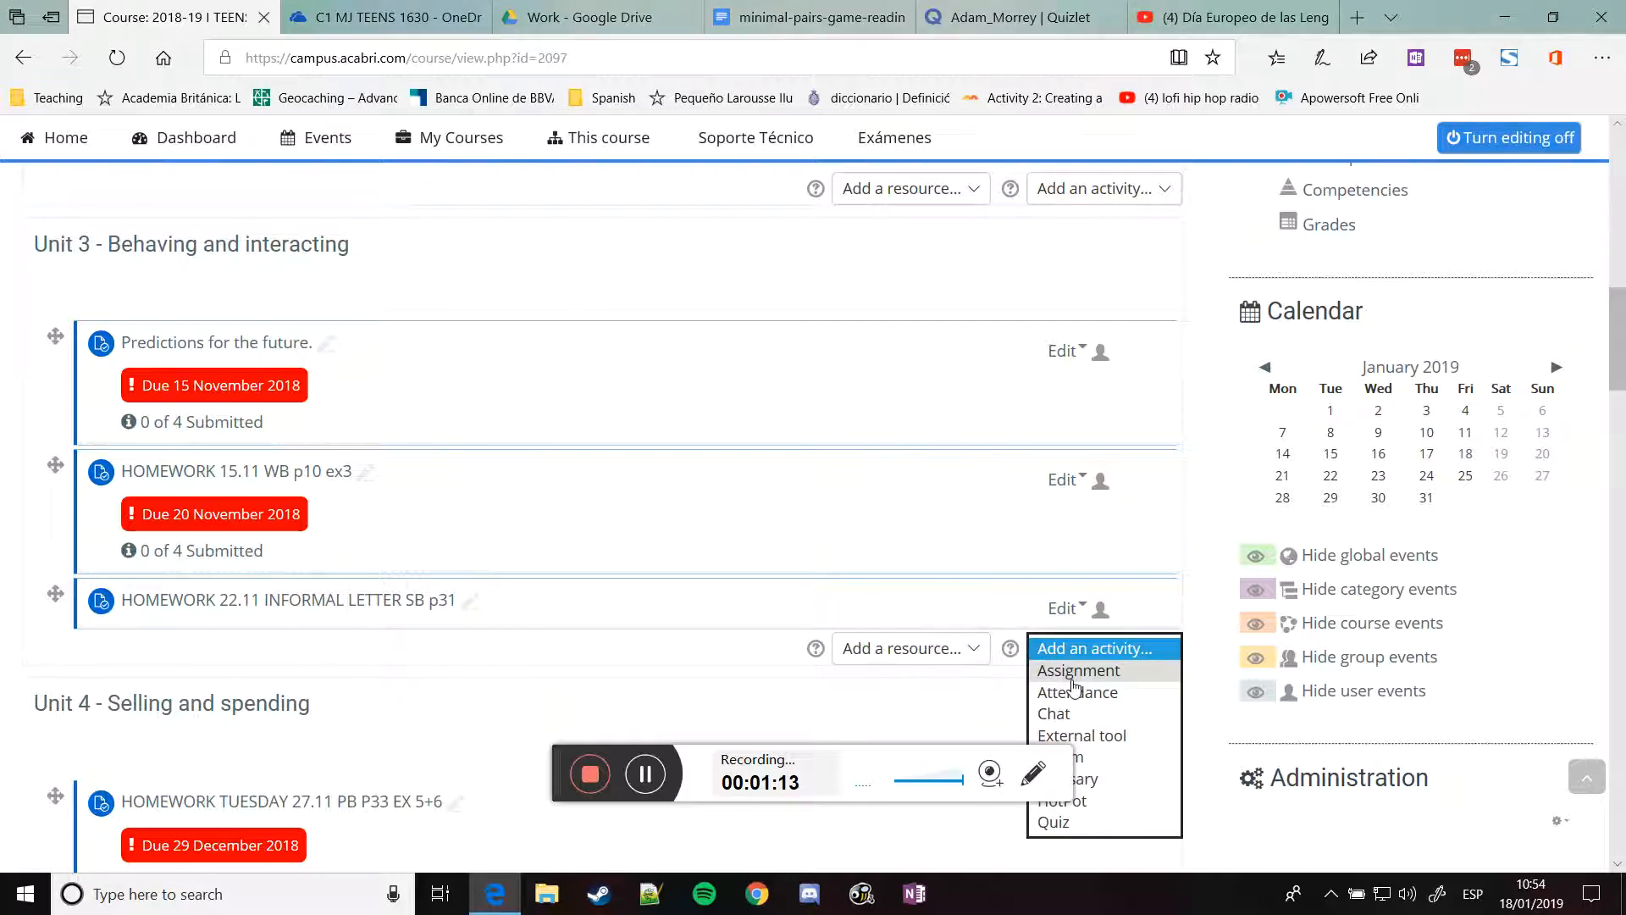
left_click(1072, 674)
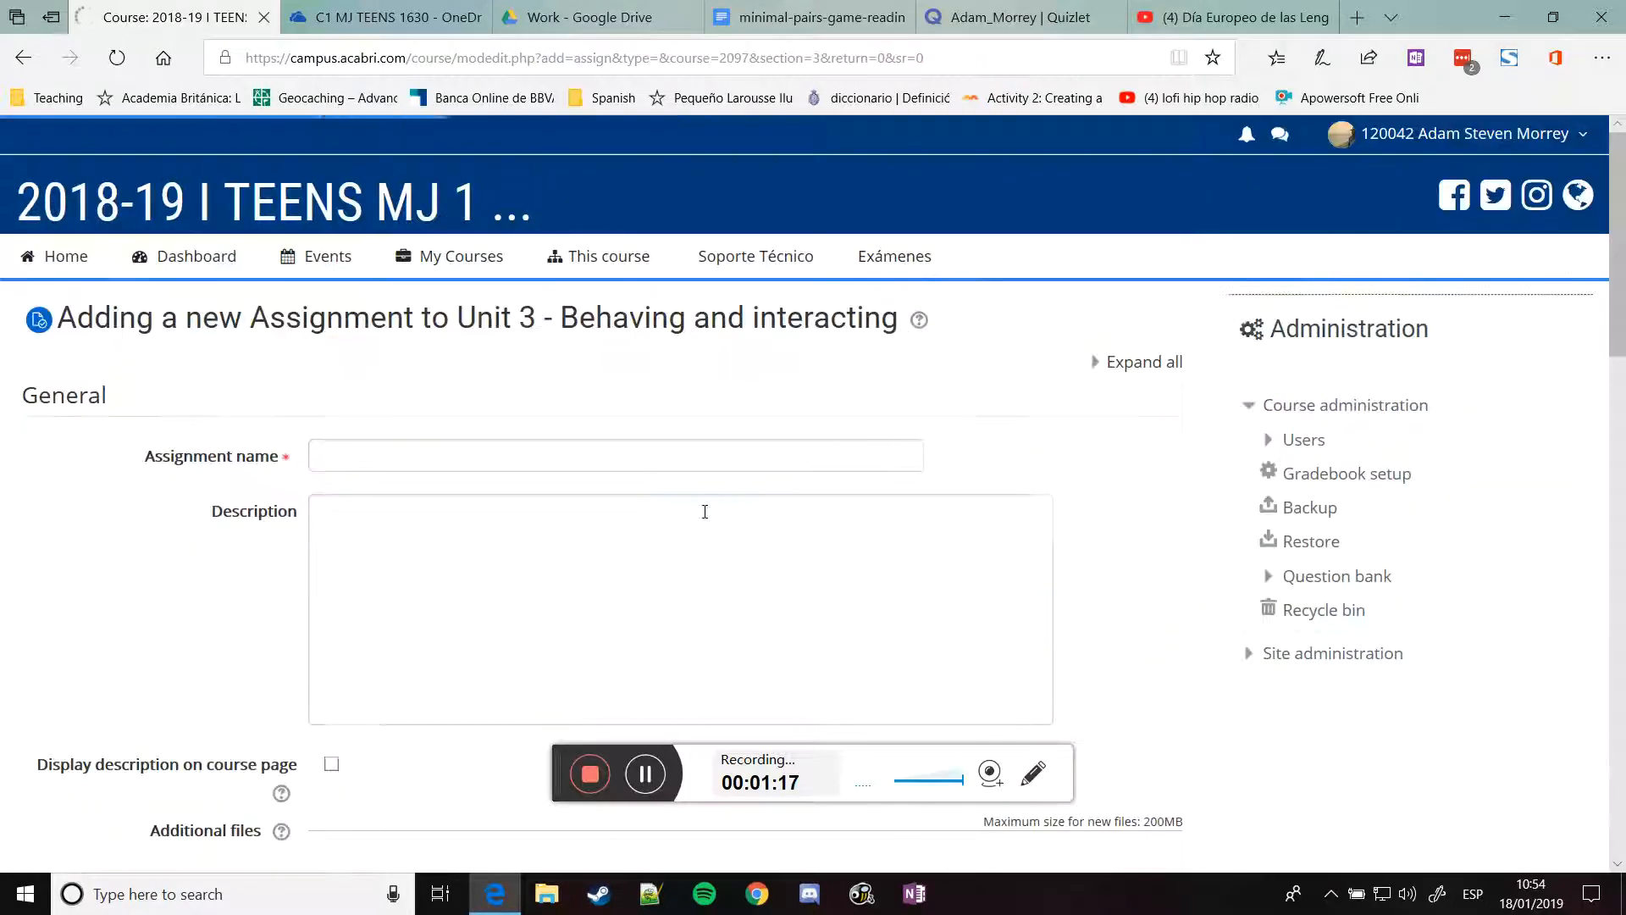
Name the assignment HOMEWORK 17.1 and bring up the C1 MJ TEENS 1630 OneDrive folder
scroll(237, 364, "down", 1)
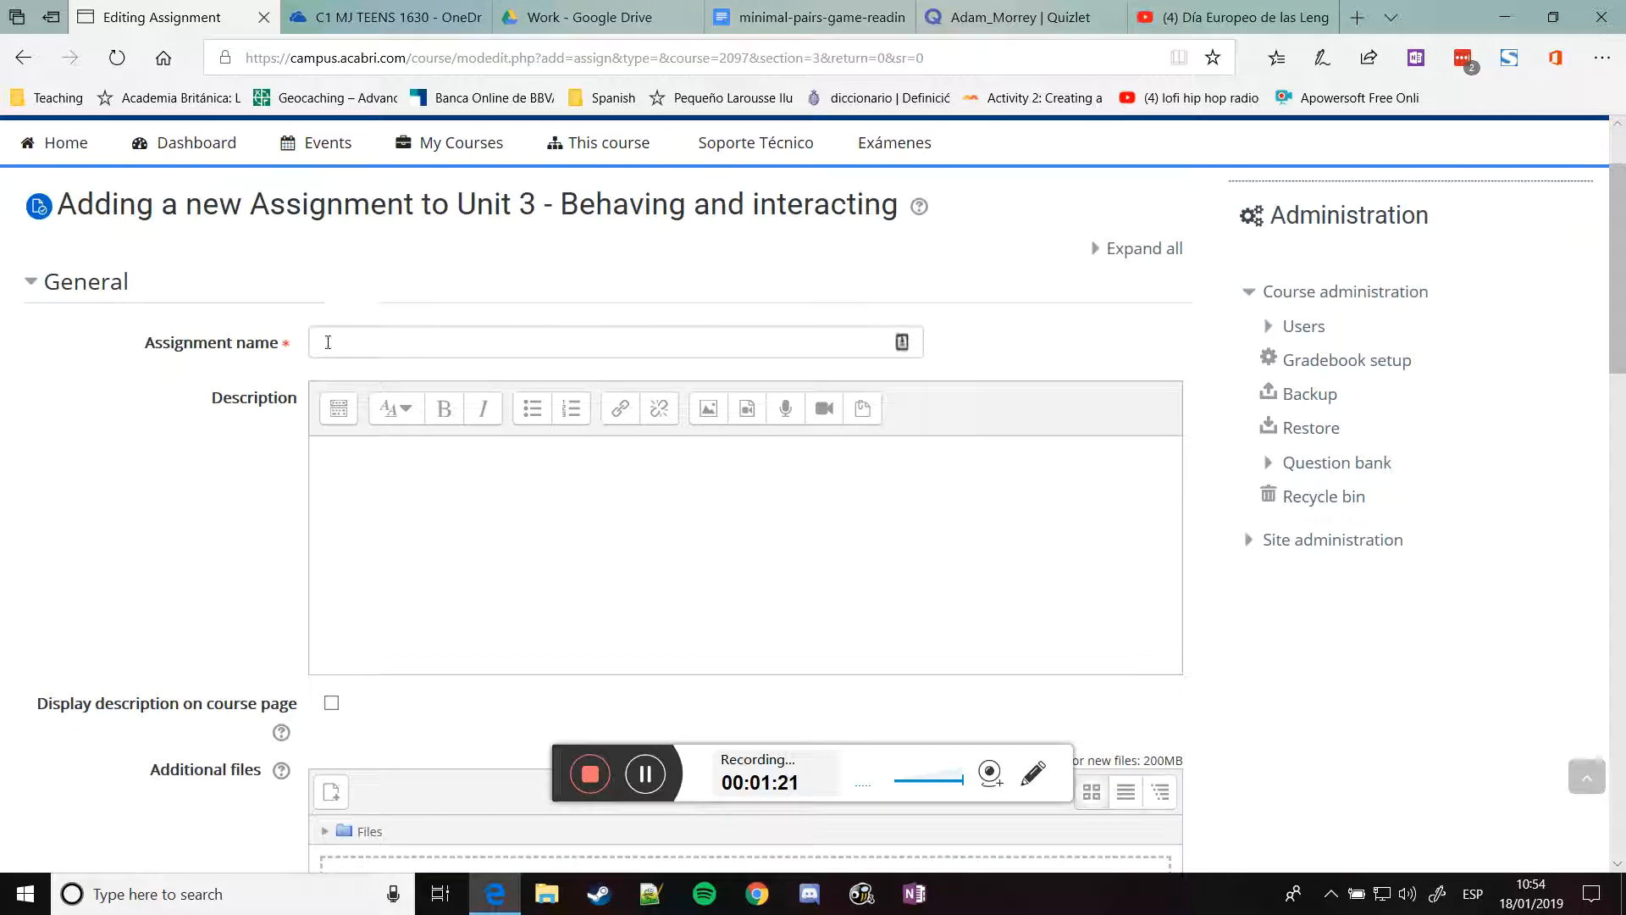
scroll(172, 502, "up", 1)
scroll(176, 498, "down", 1)
left_click(366, 343)
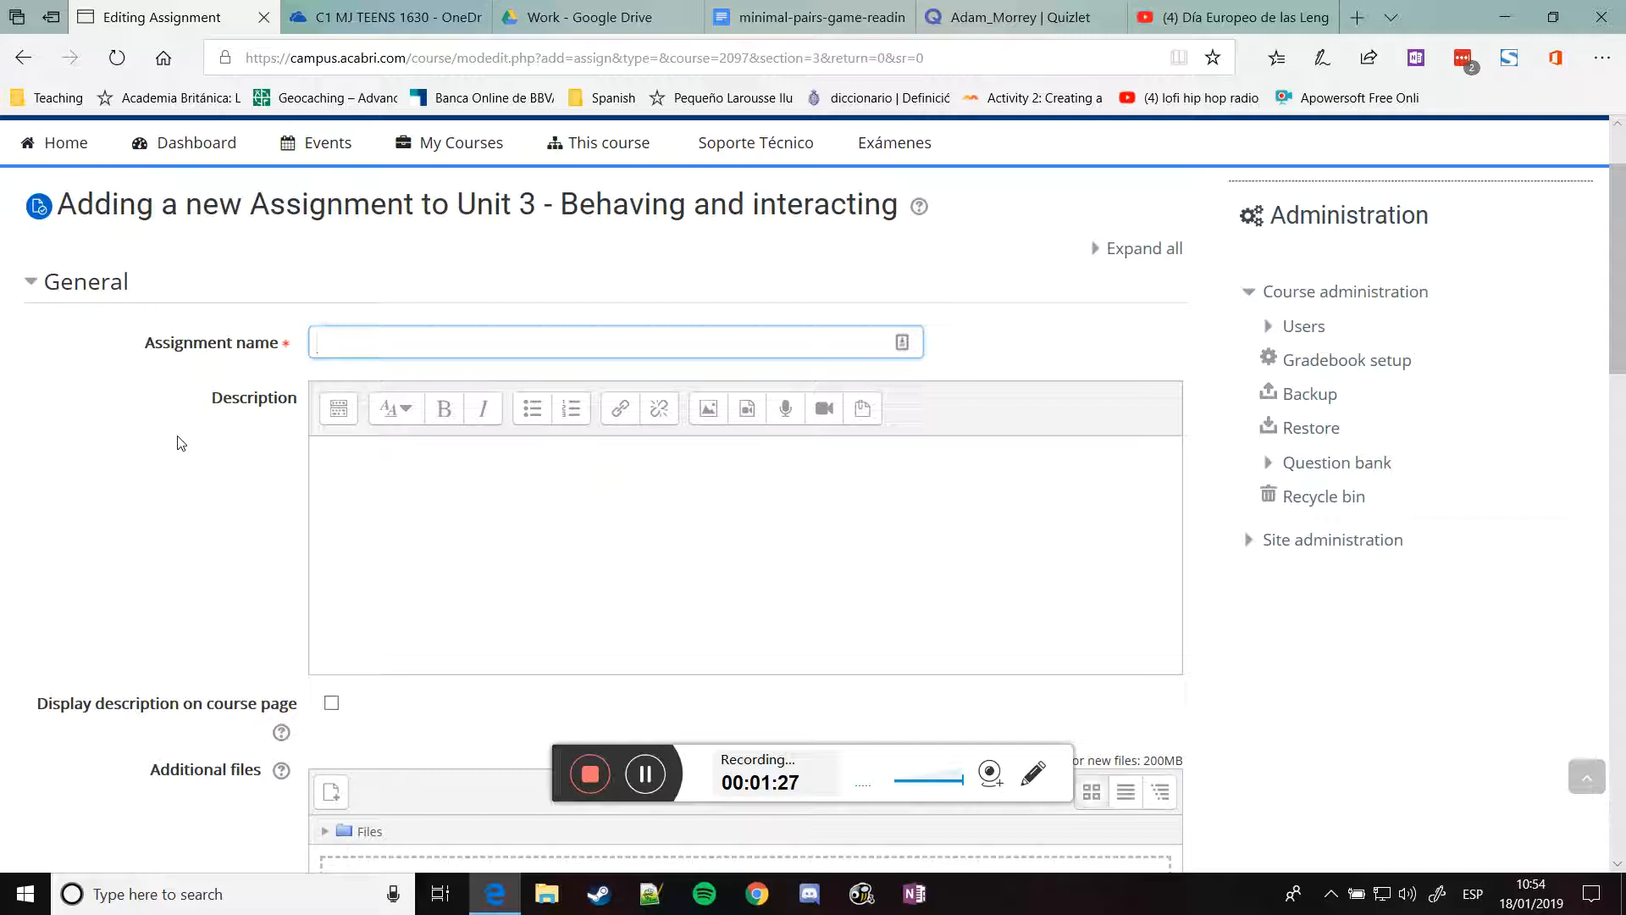
type("HOMEWORK 17.1")
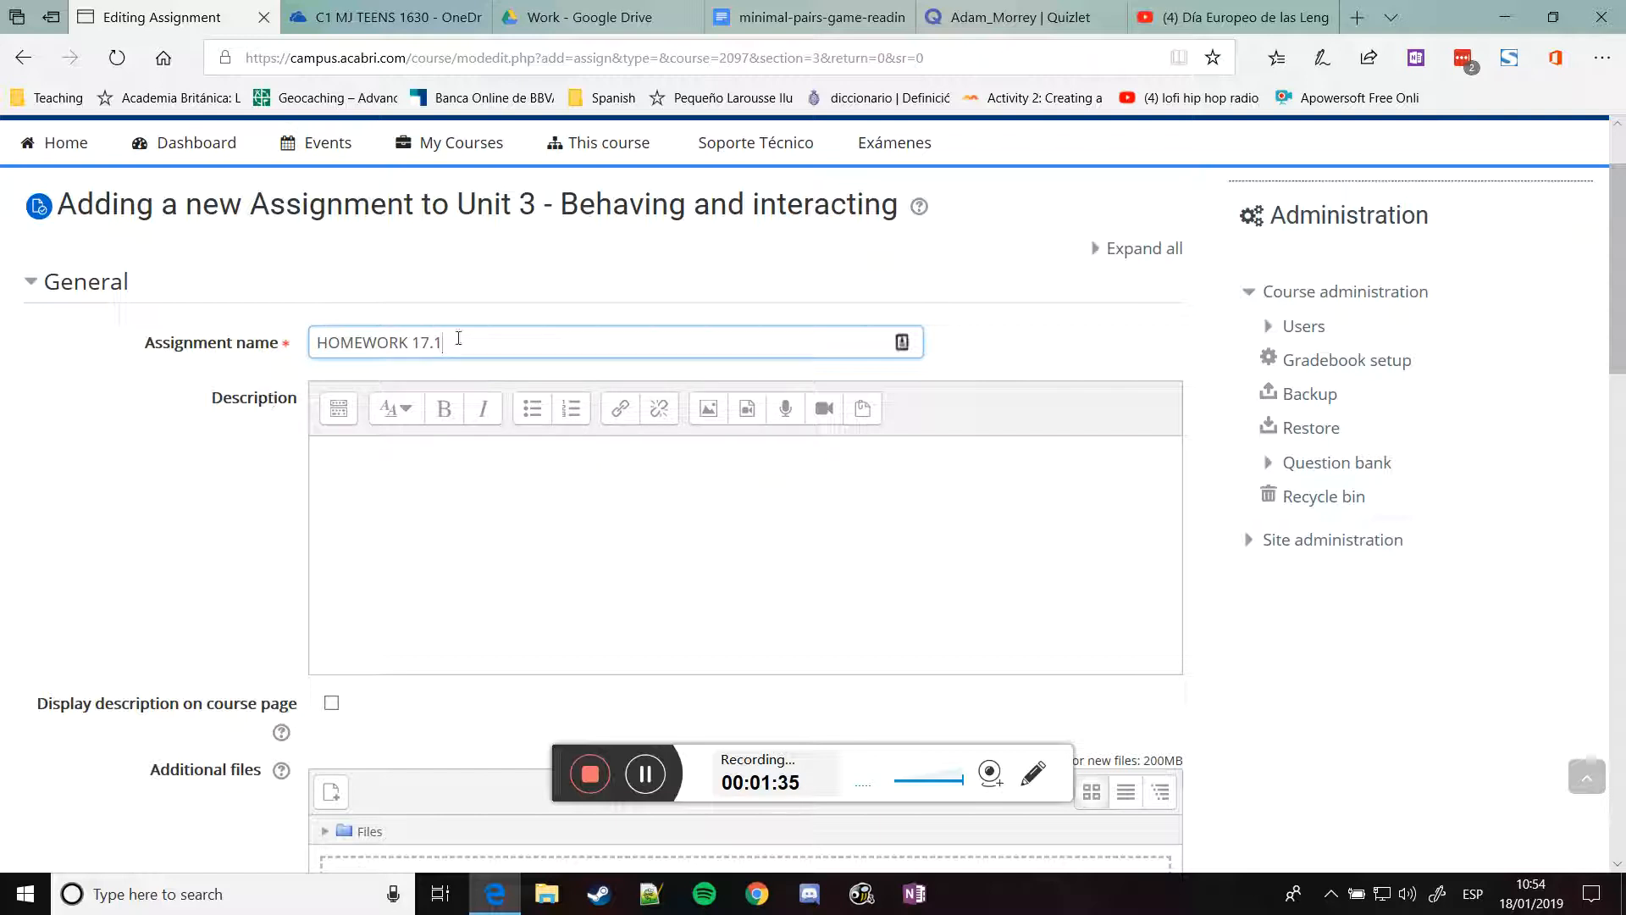
scroll(372, 385, "down", 2)
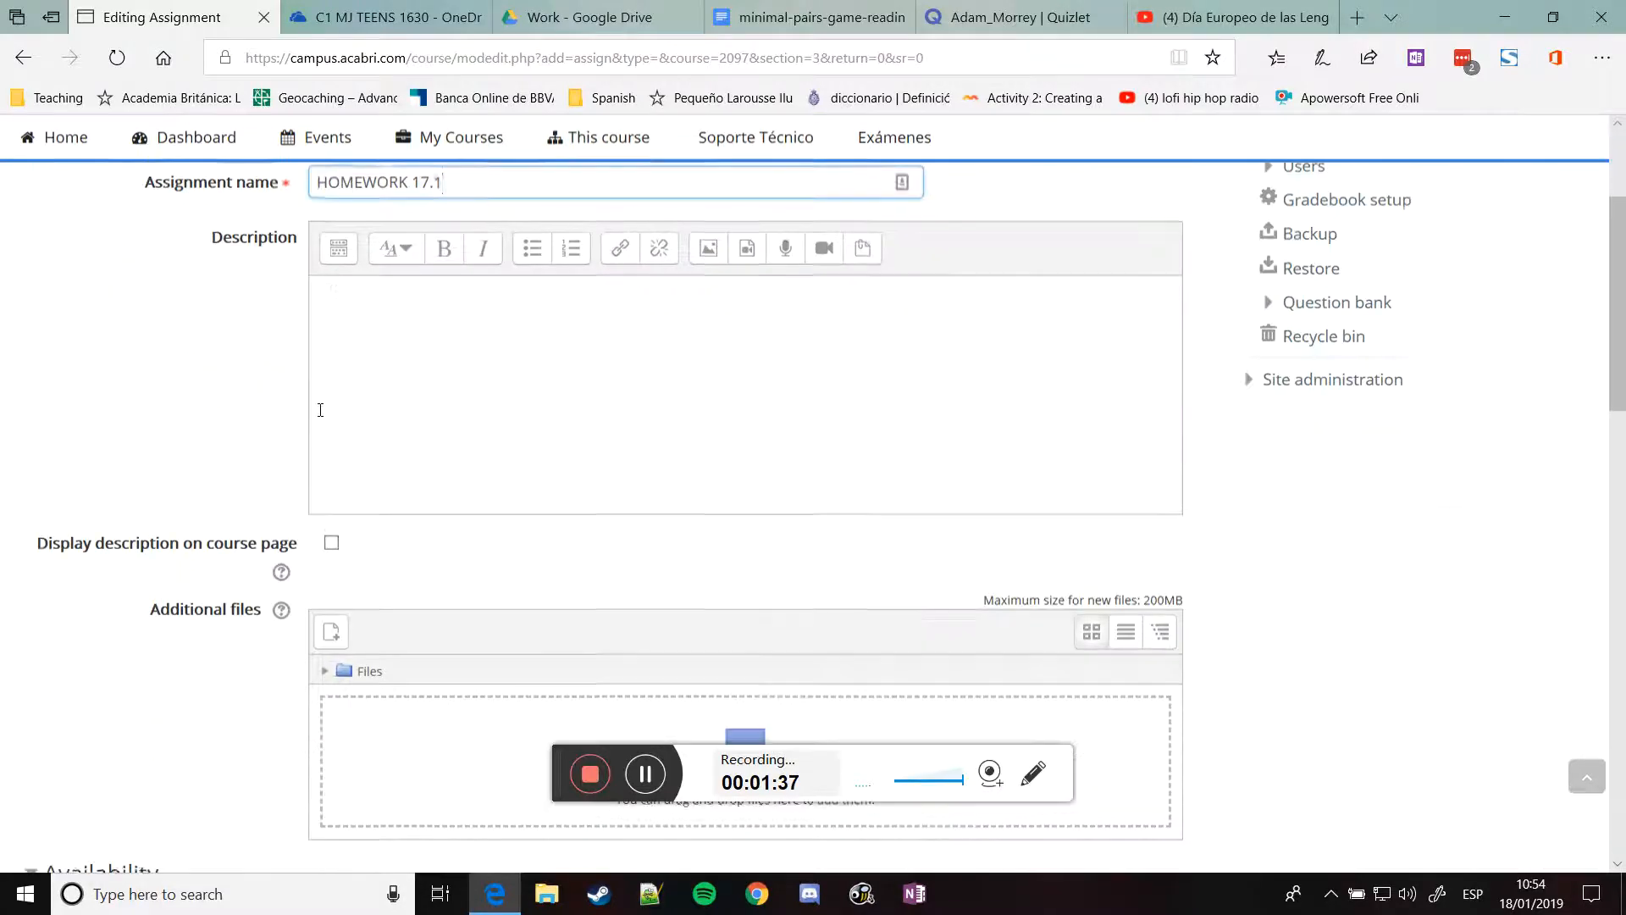
scroll(239, 432, "down", 4)
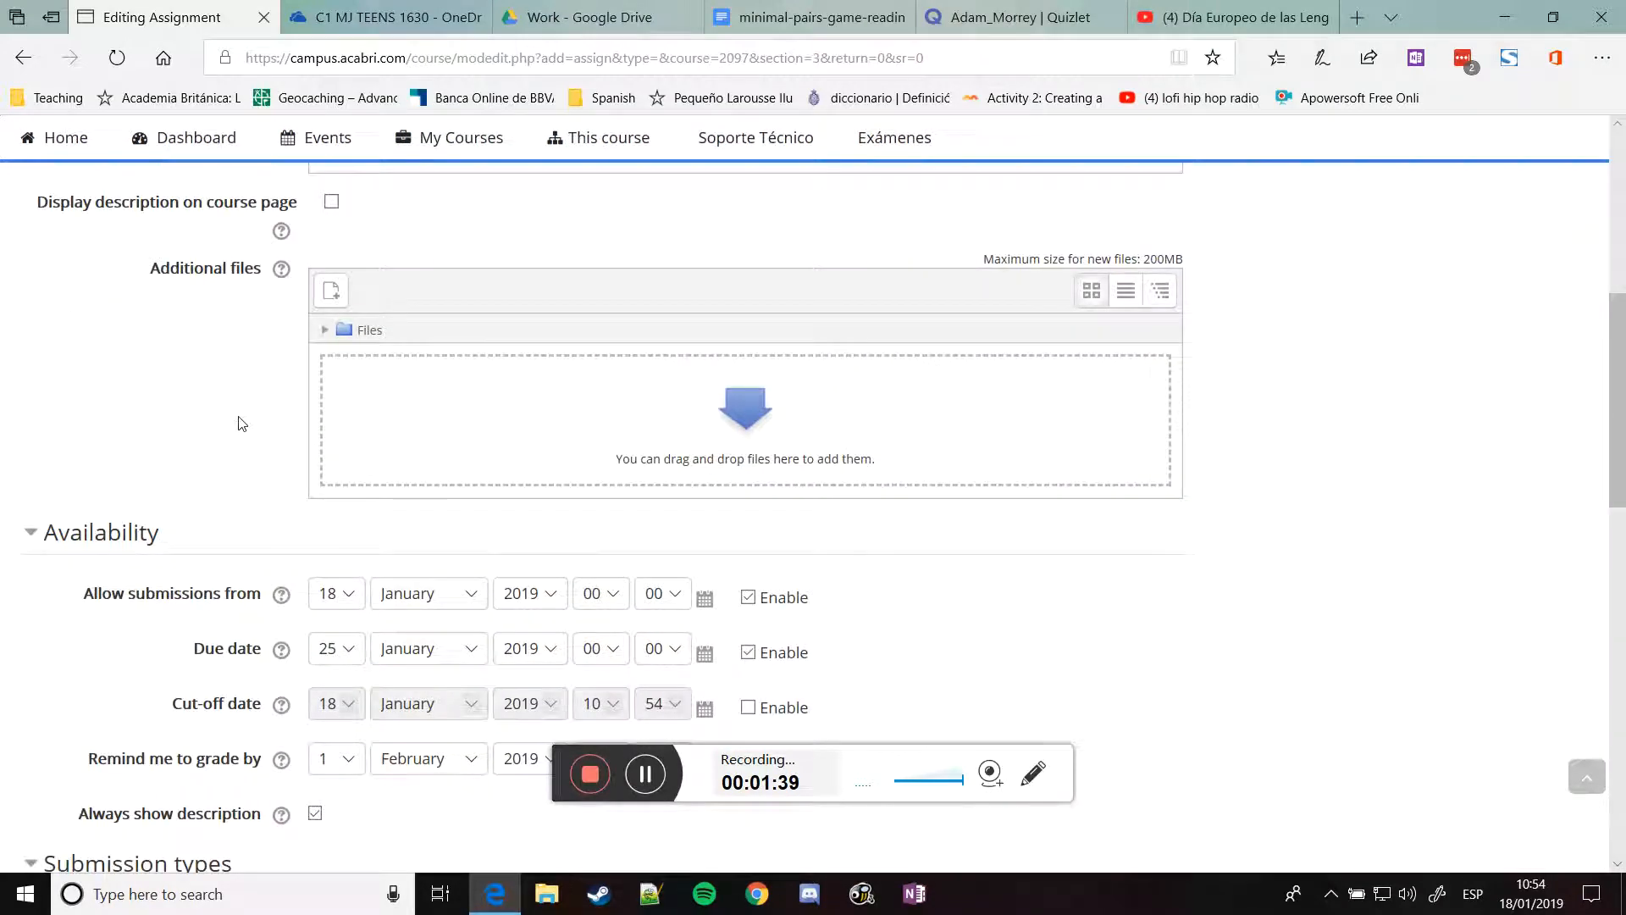
scroll(240, 424, "up", 6)
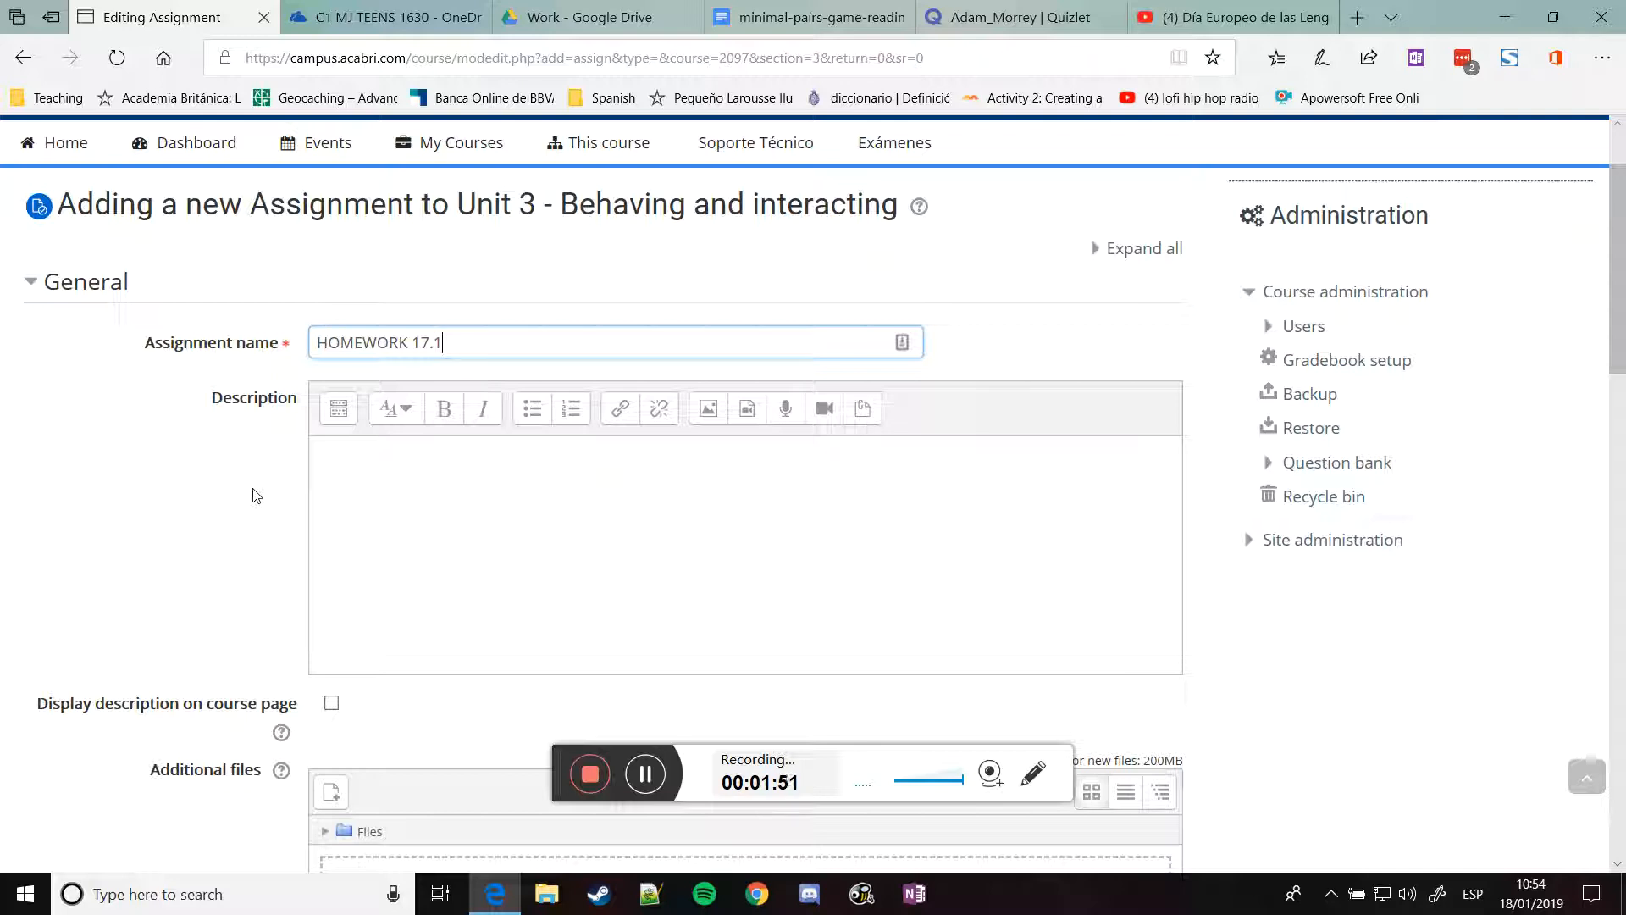
left_click(381, 19)
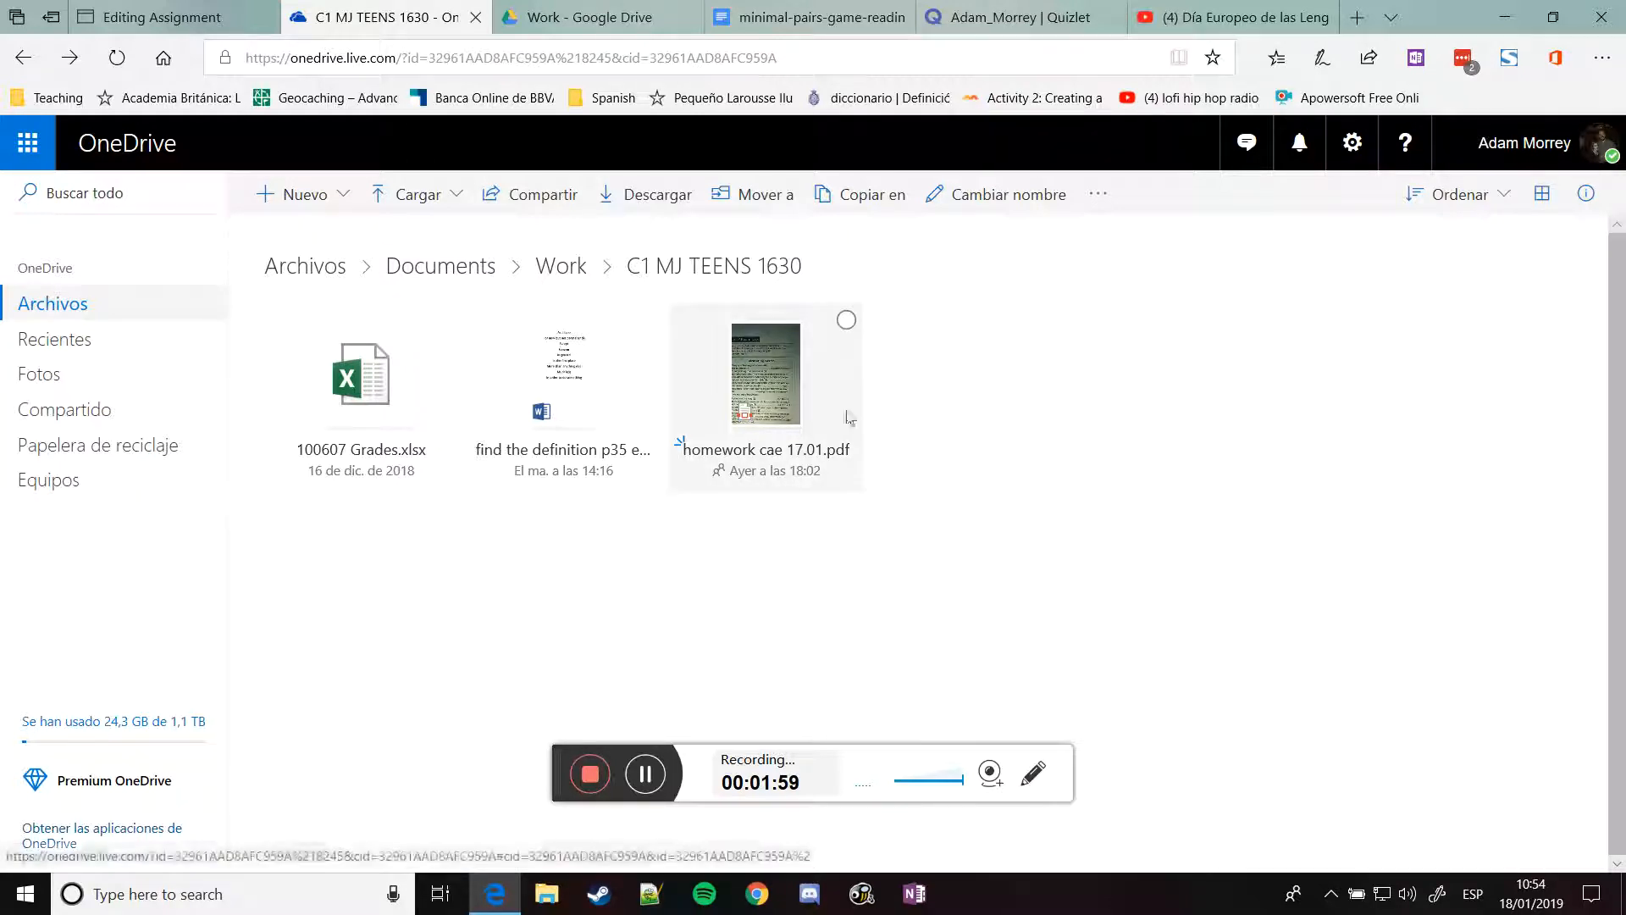
Open homework cae 17.01.pdf and scroll through its Measuring success exam task pages
left_click(767, 369)
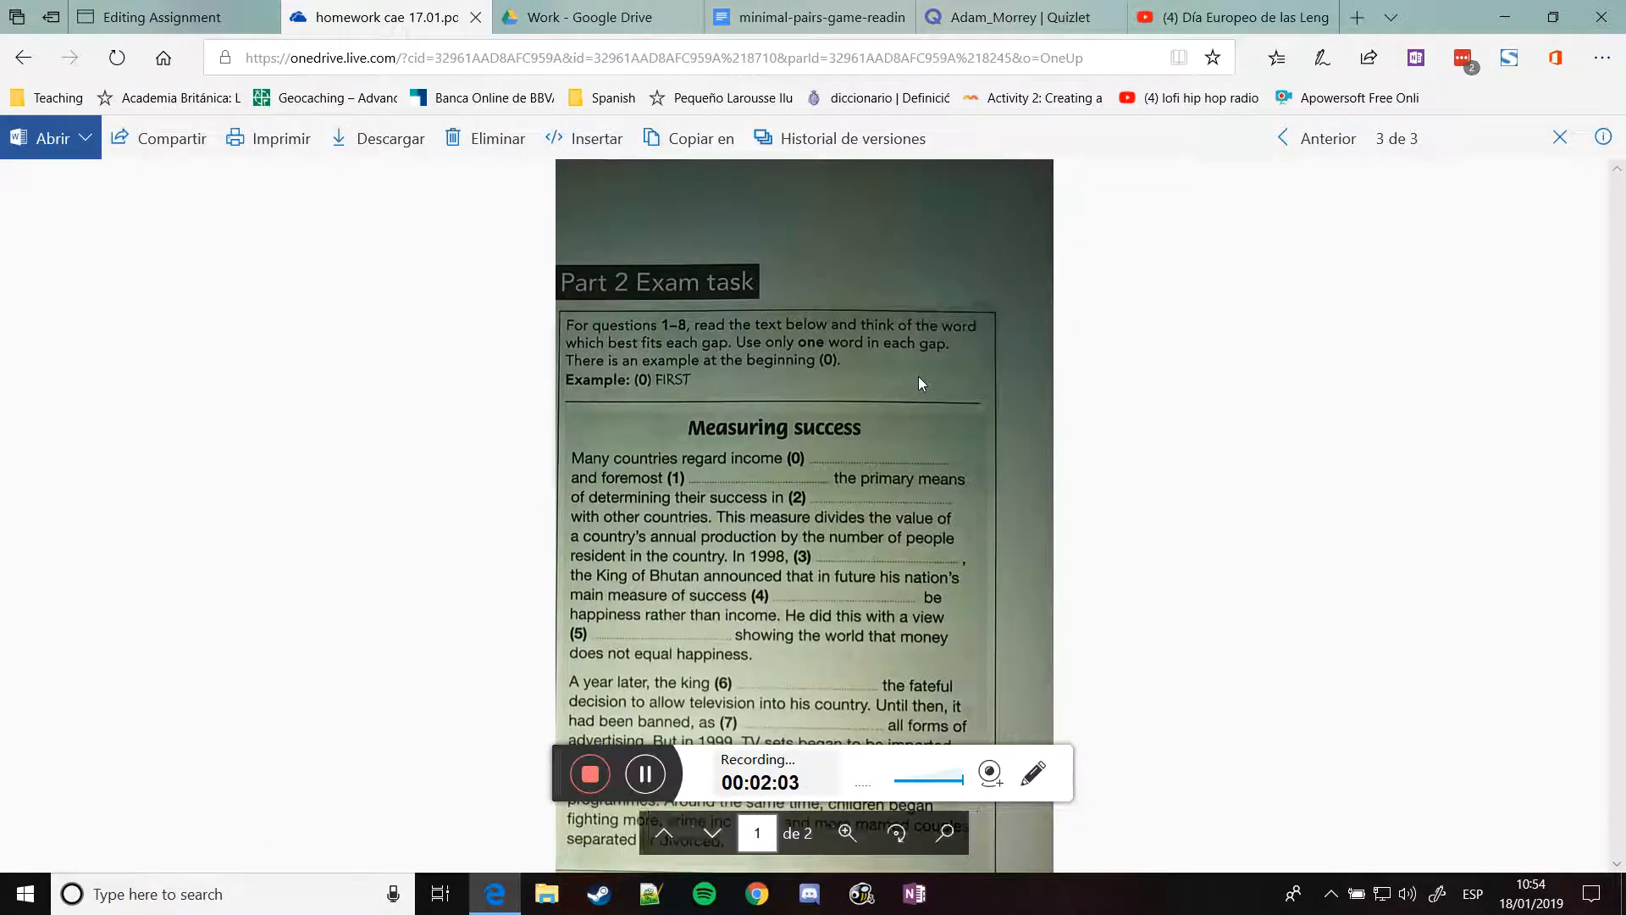
scroll(784, 433, "down", 1)
scroll(781, 434, "down", 3)
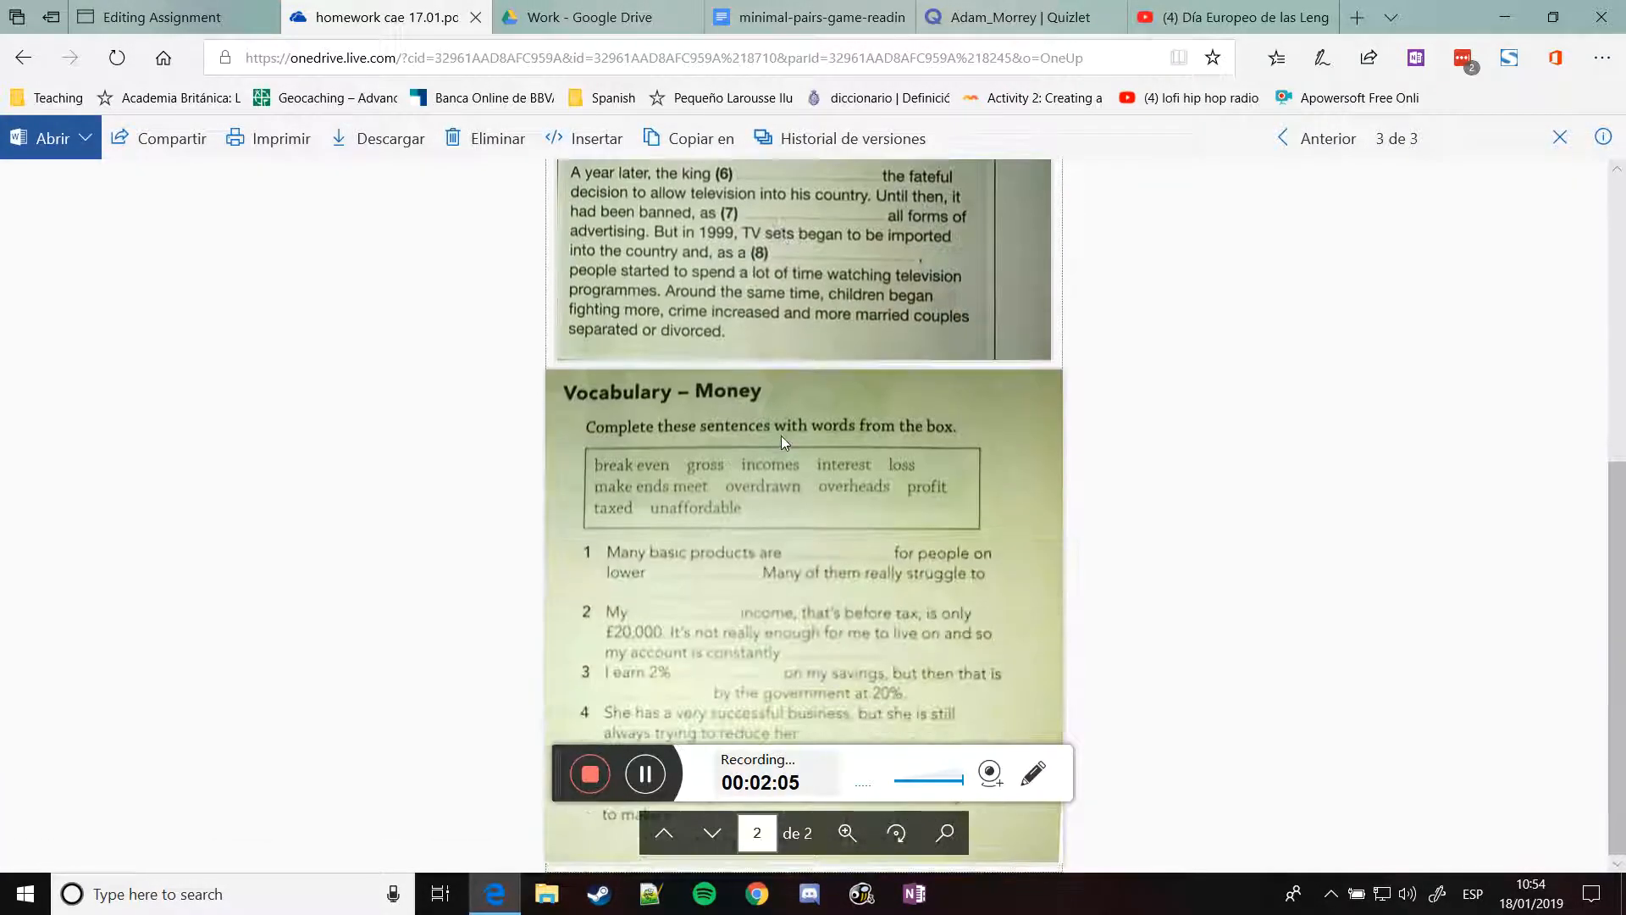
scroll(724, 556, "up", 3)
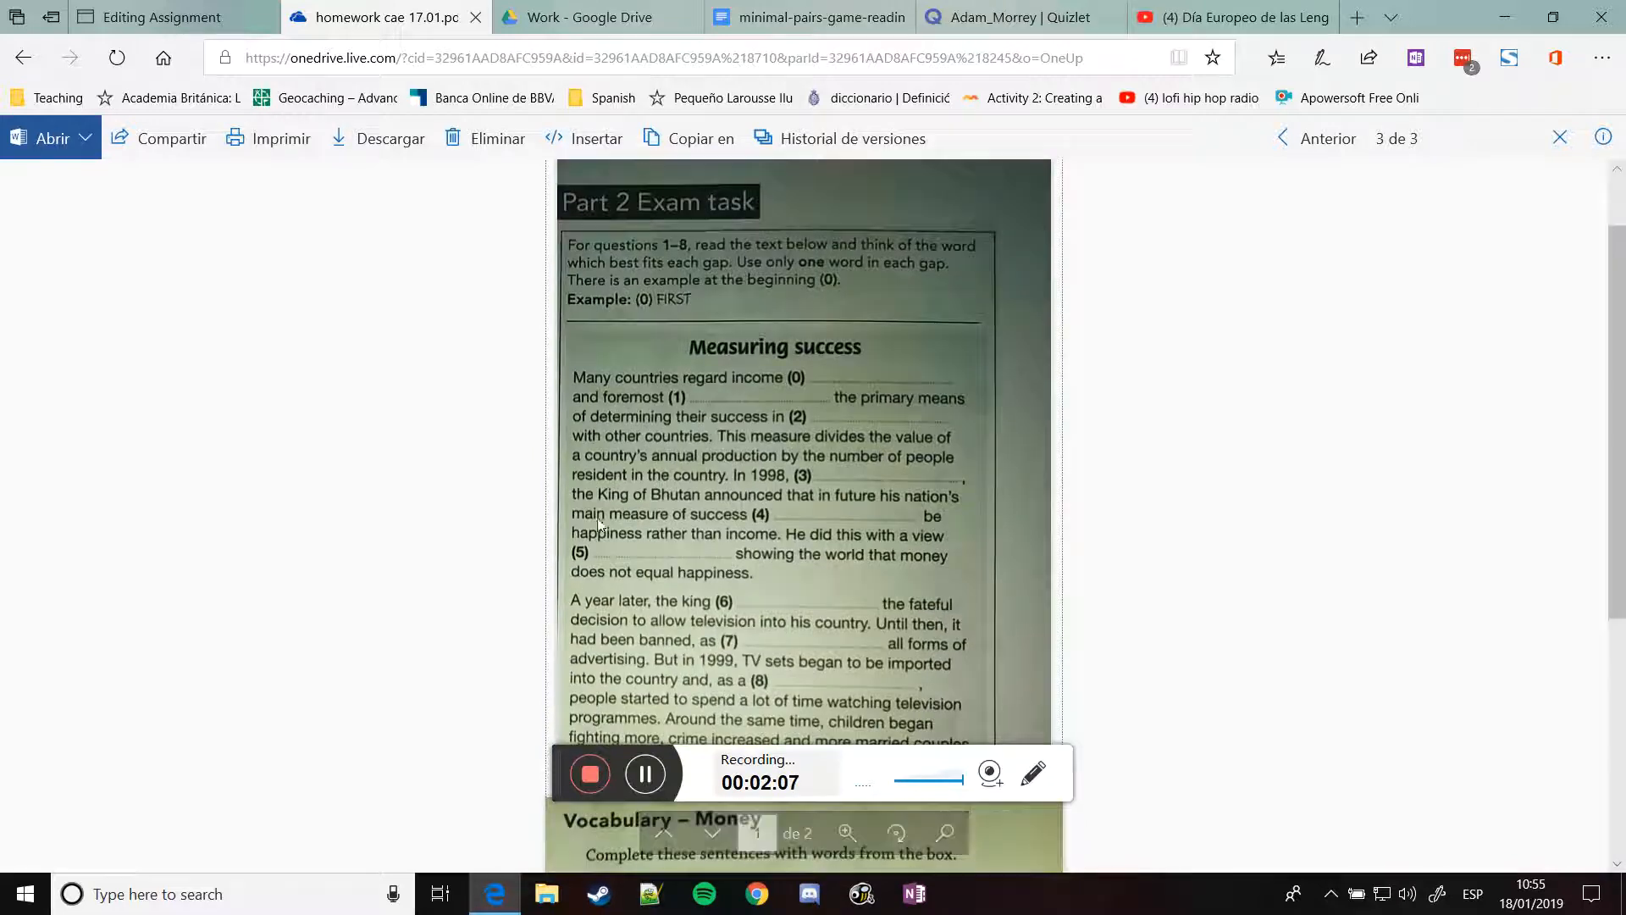
scroll(804, 508, "down", 4)
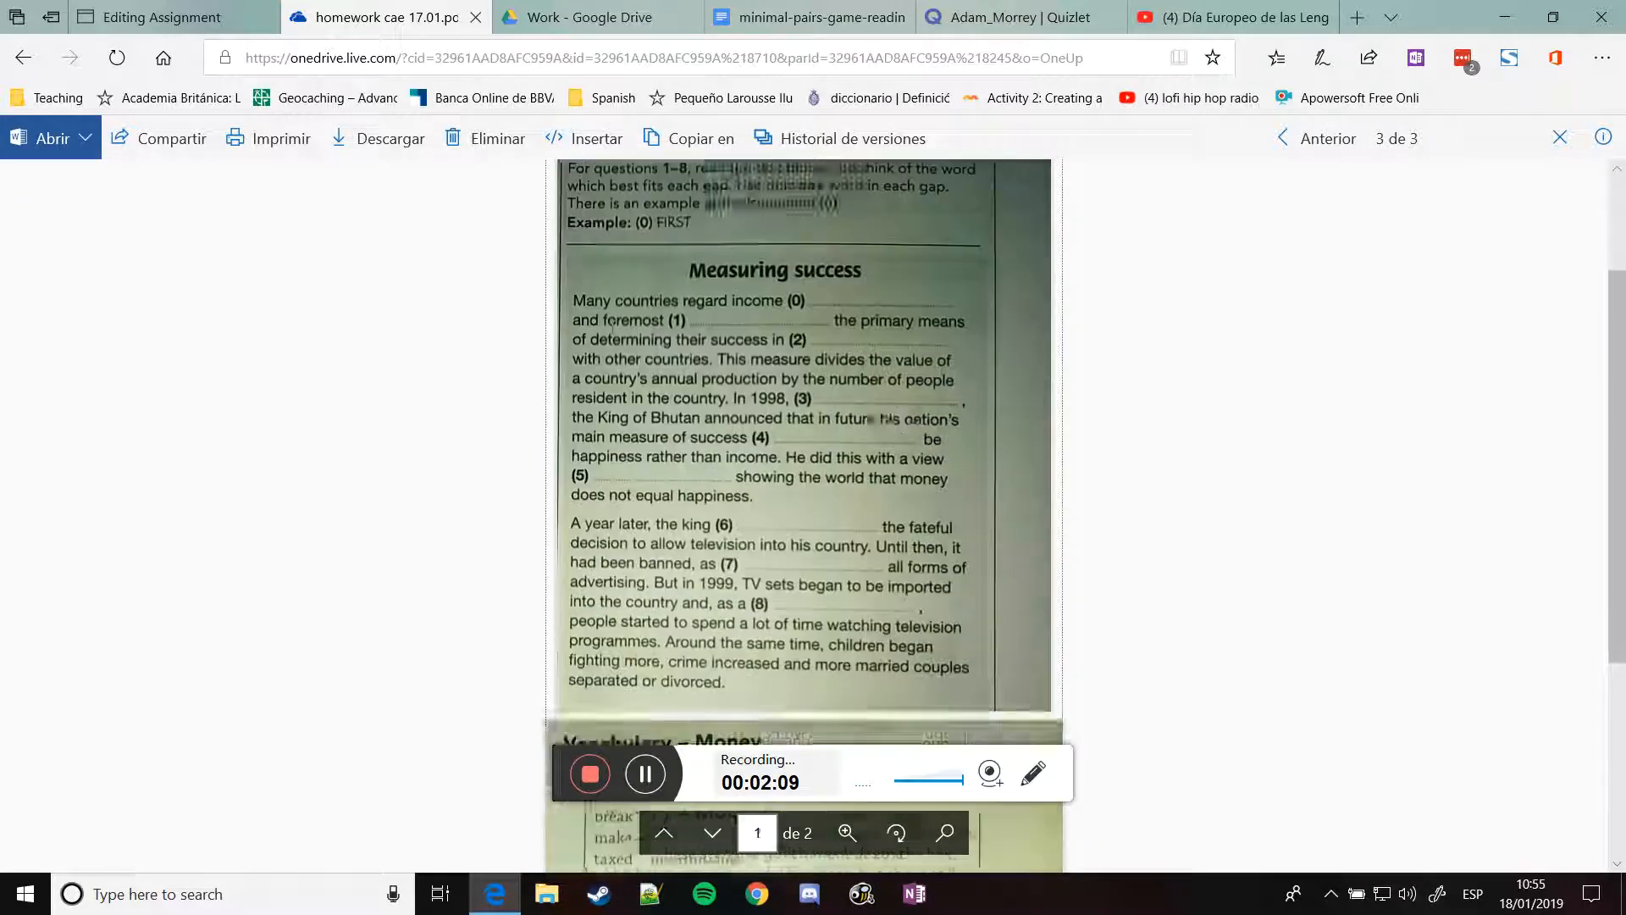
scroll(458, 481, "up", 3)
scroll(458, 481, "up", 3)
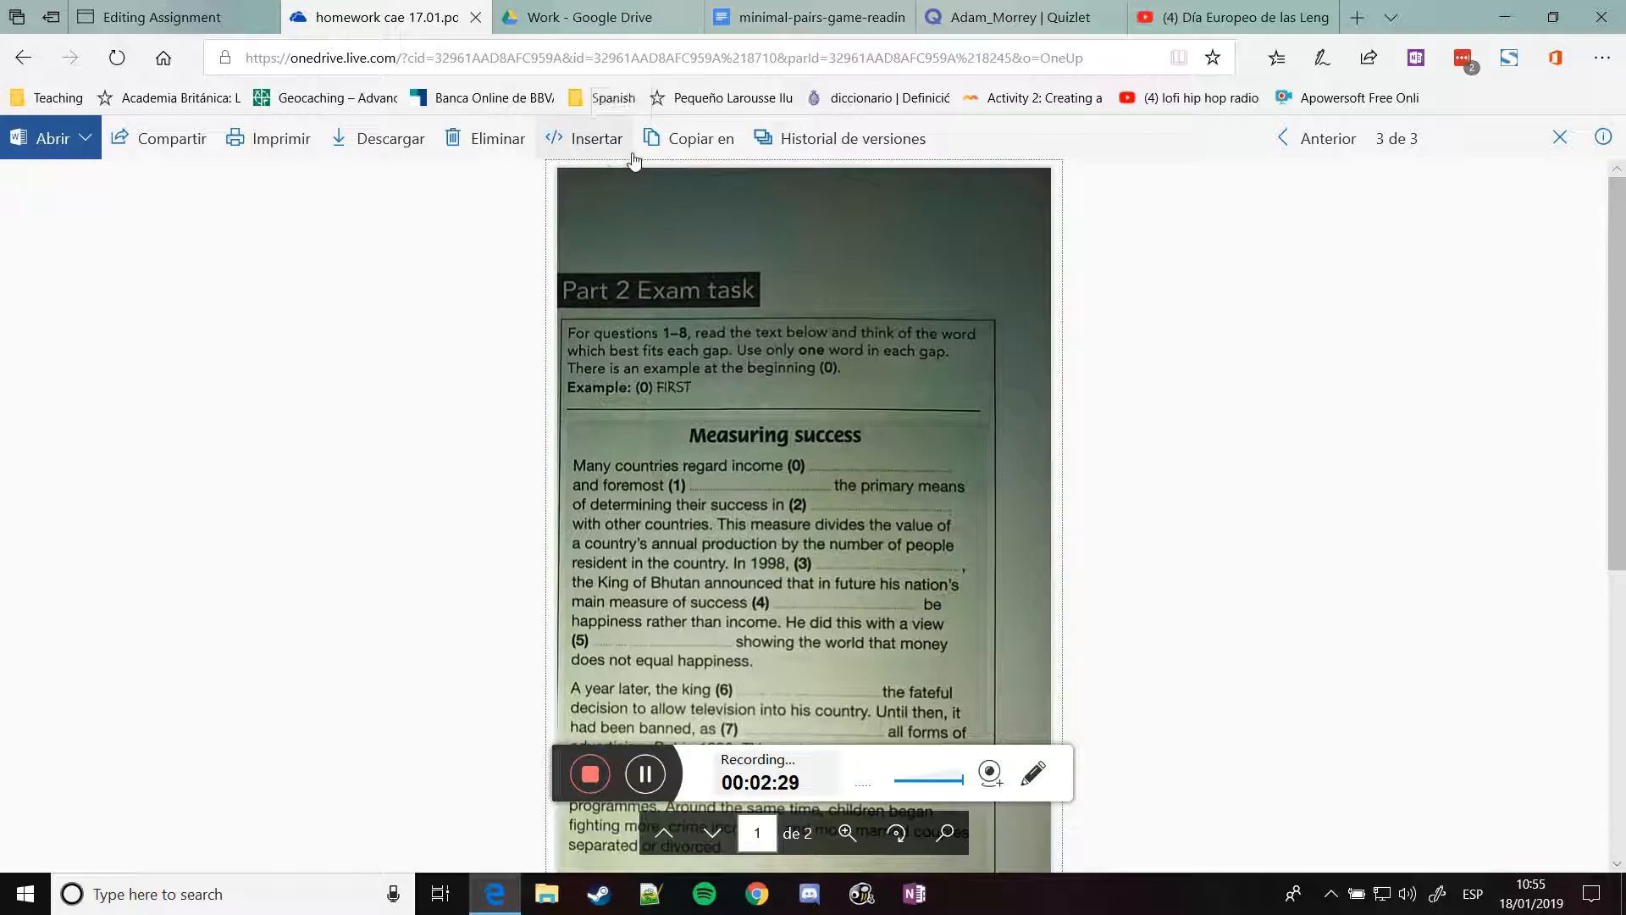
Select the full iframe embed code for homework cae 17.01, then return to the Moodle form
left_click(585, 140)
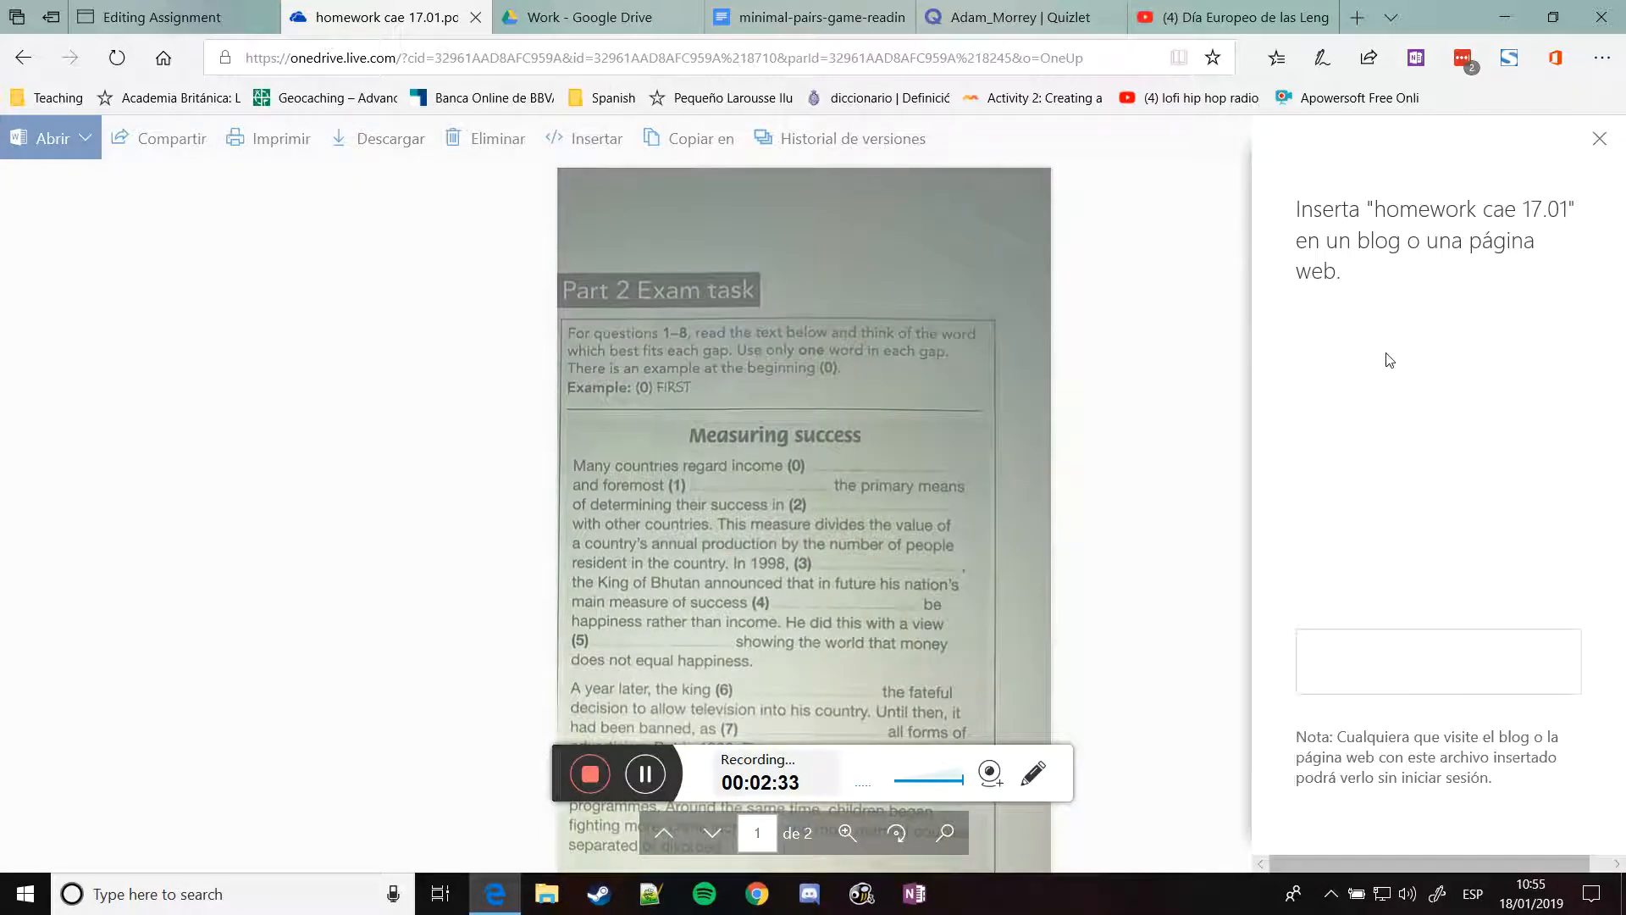
scroll(1493, 720, "down", 1)
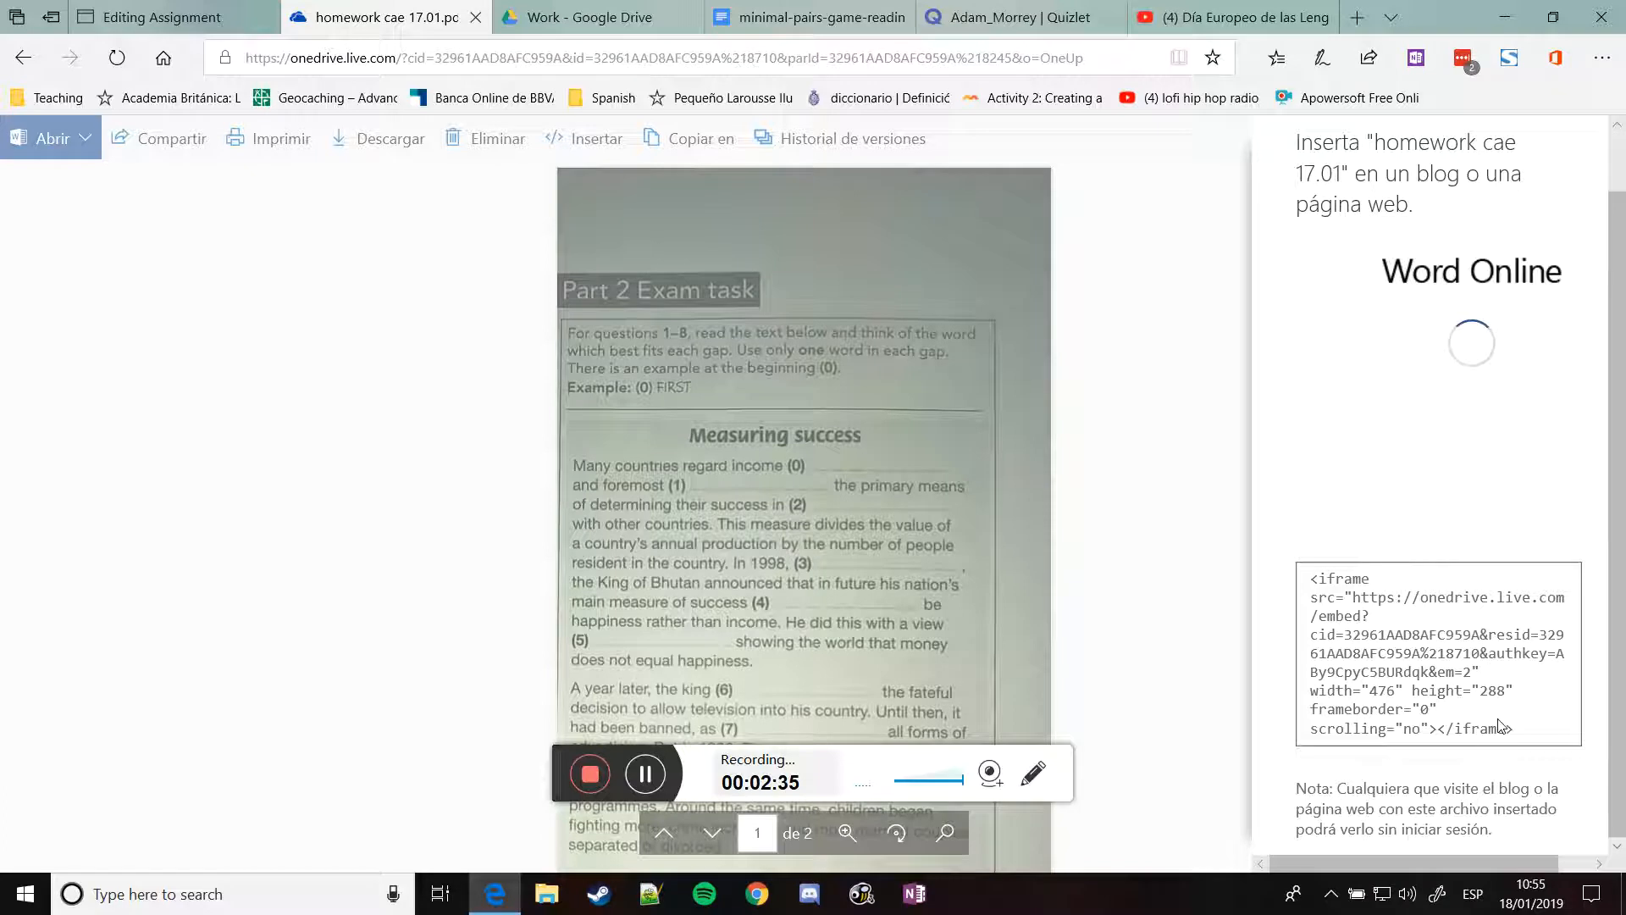
left_click_drag(1531, 735, 1260, 569)
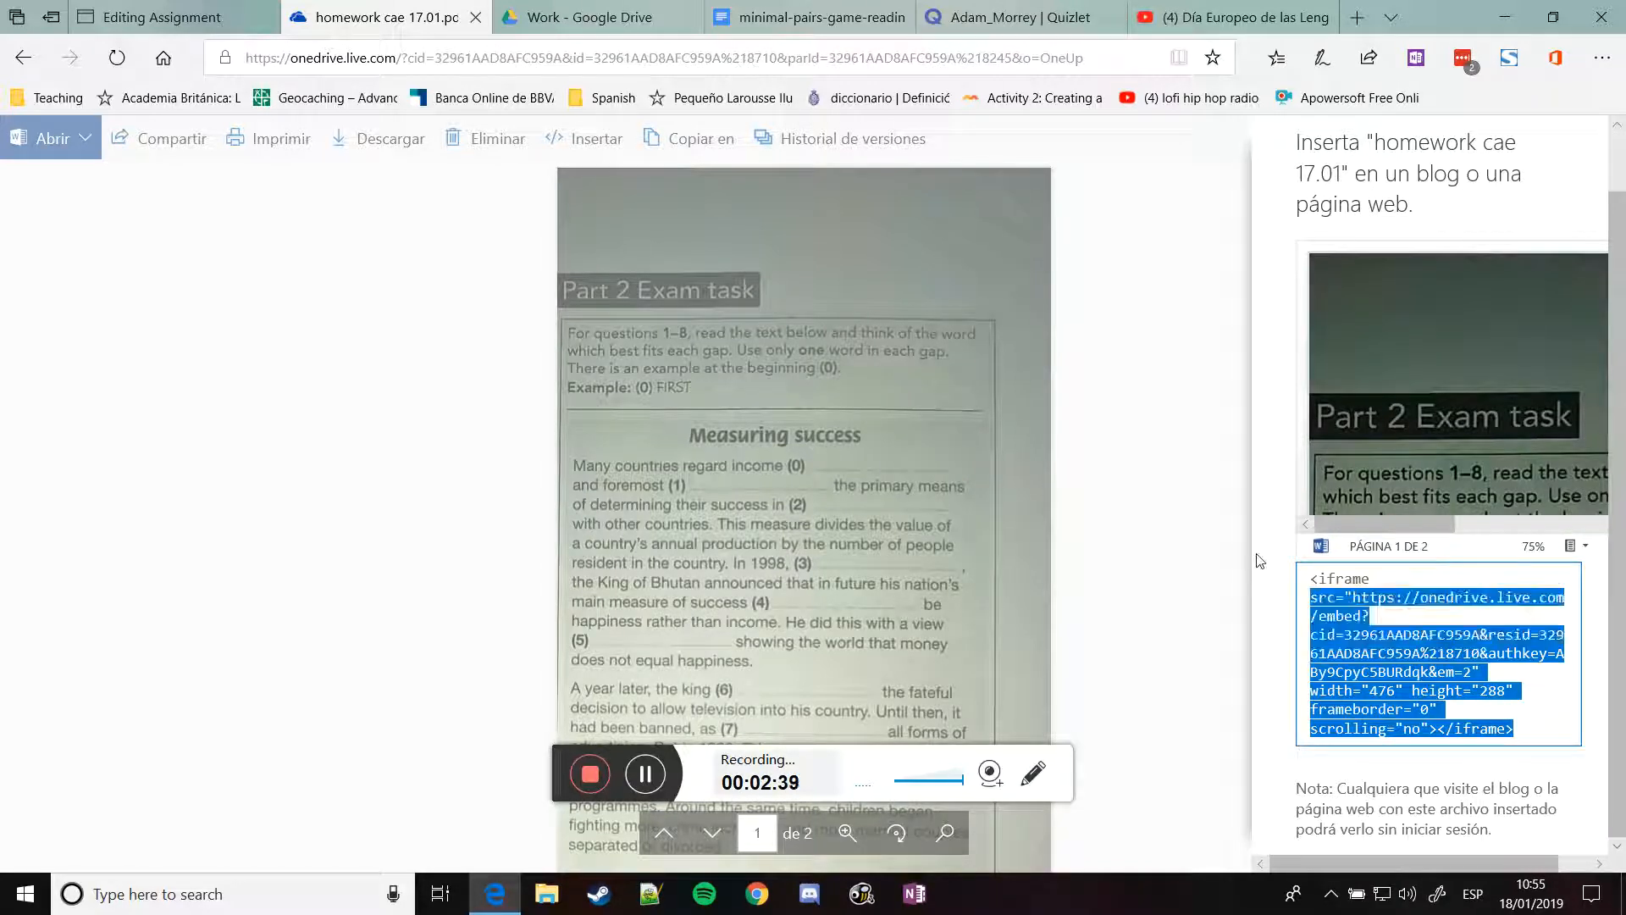
left_click(1336, 612)
key("ctrl+c")
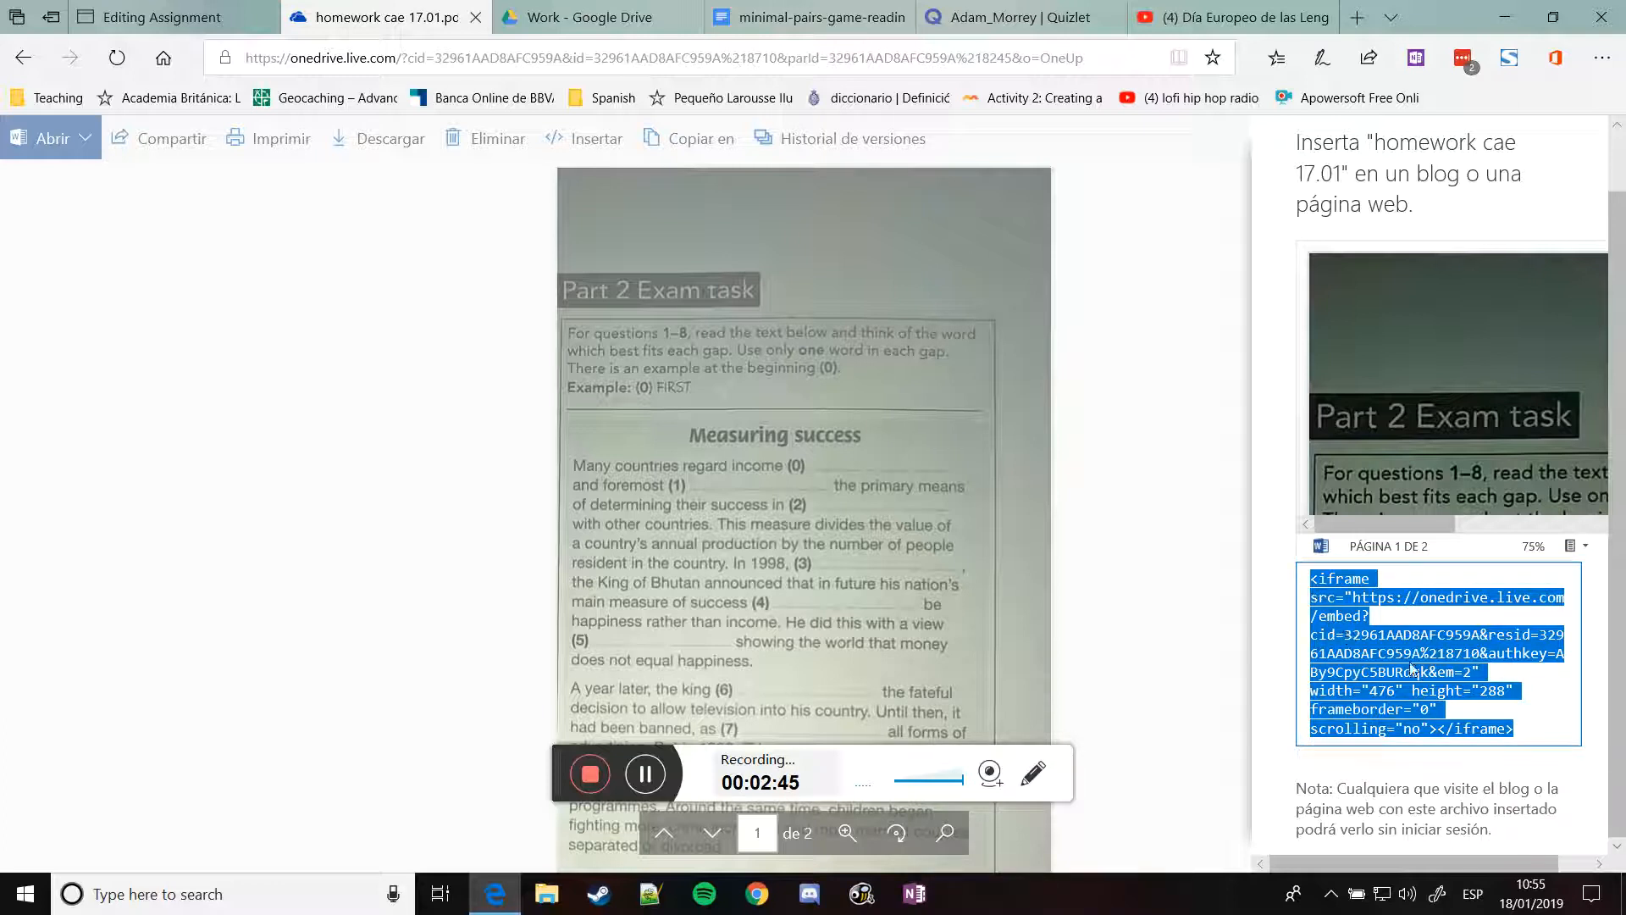
left_click(212, 15)
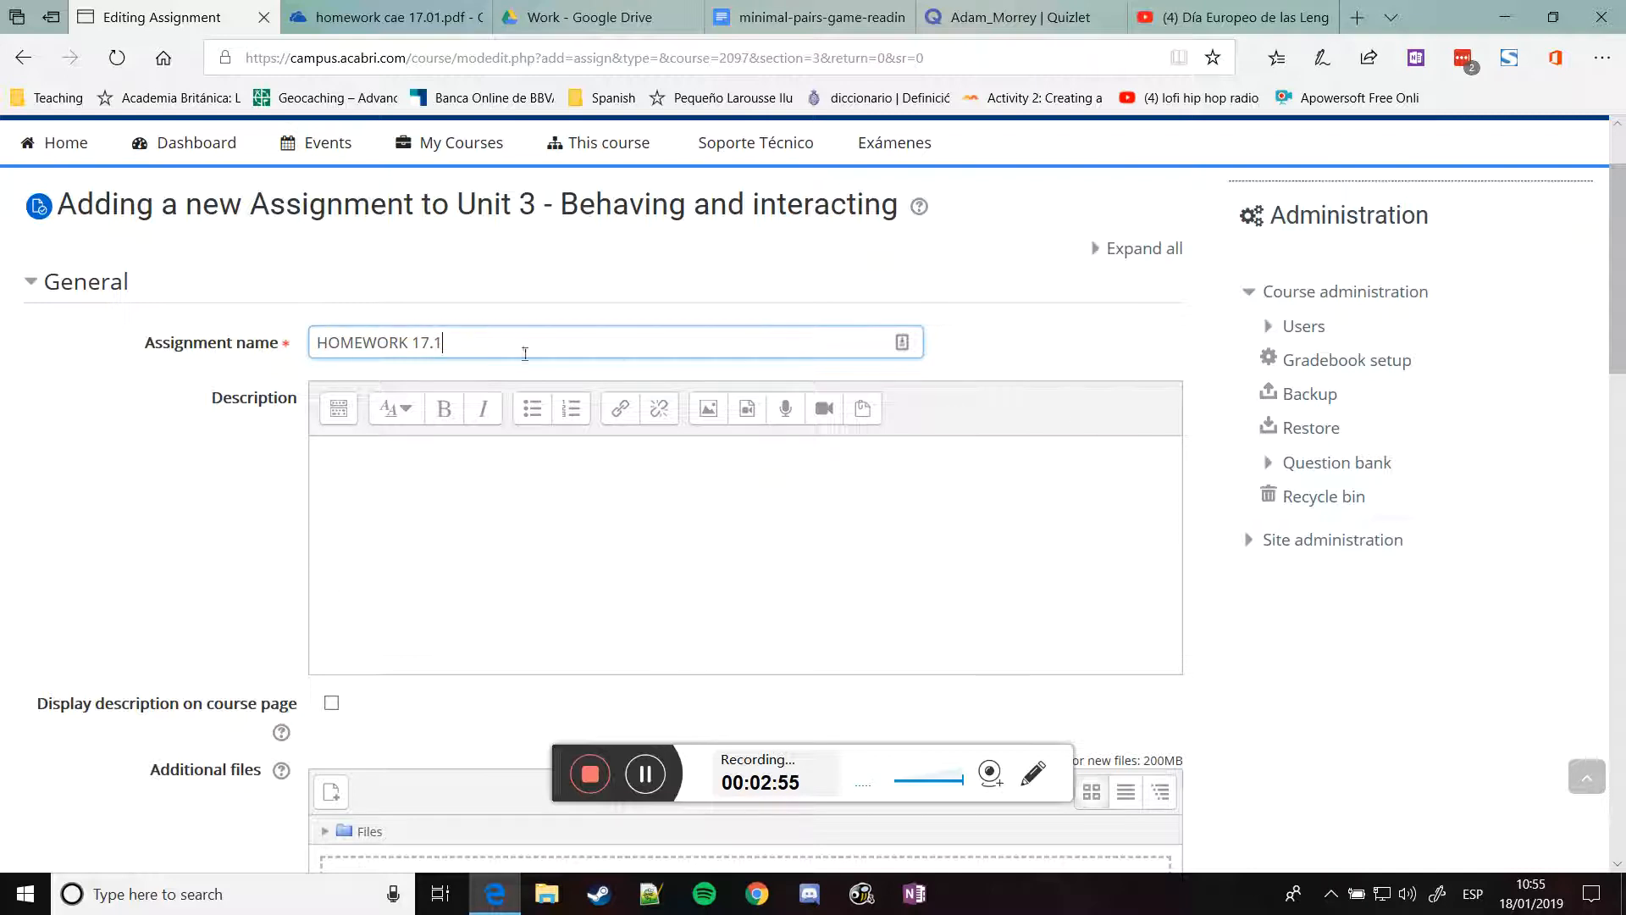
Paste the OneDrive embed code into the assignment description using the HTML editor
left_click(338, 408)
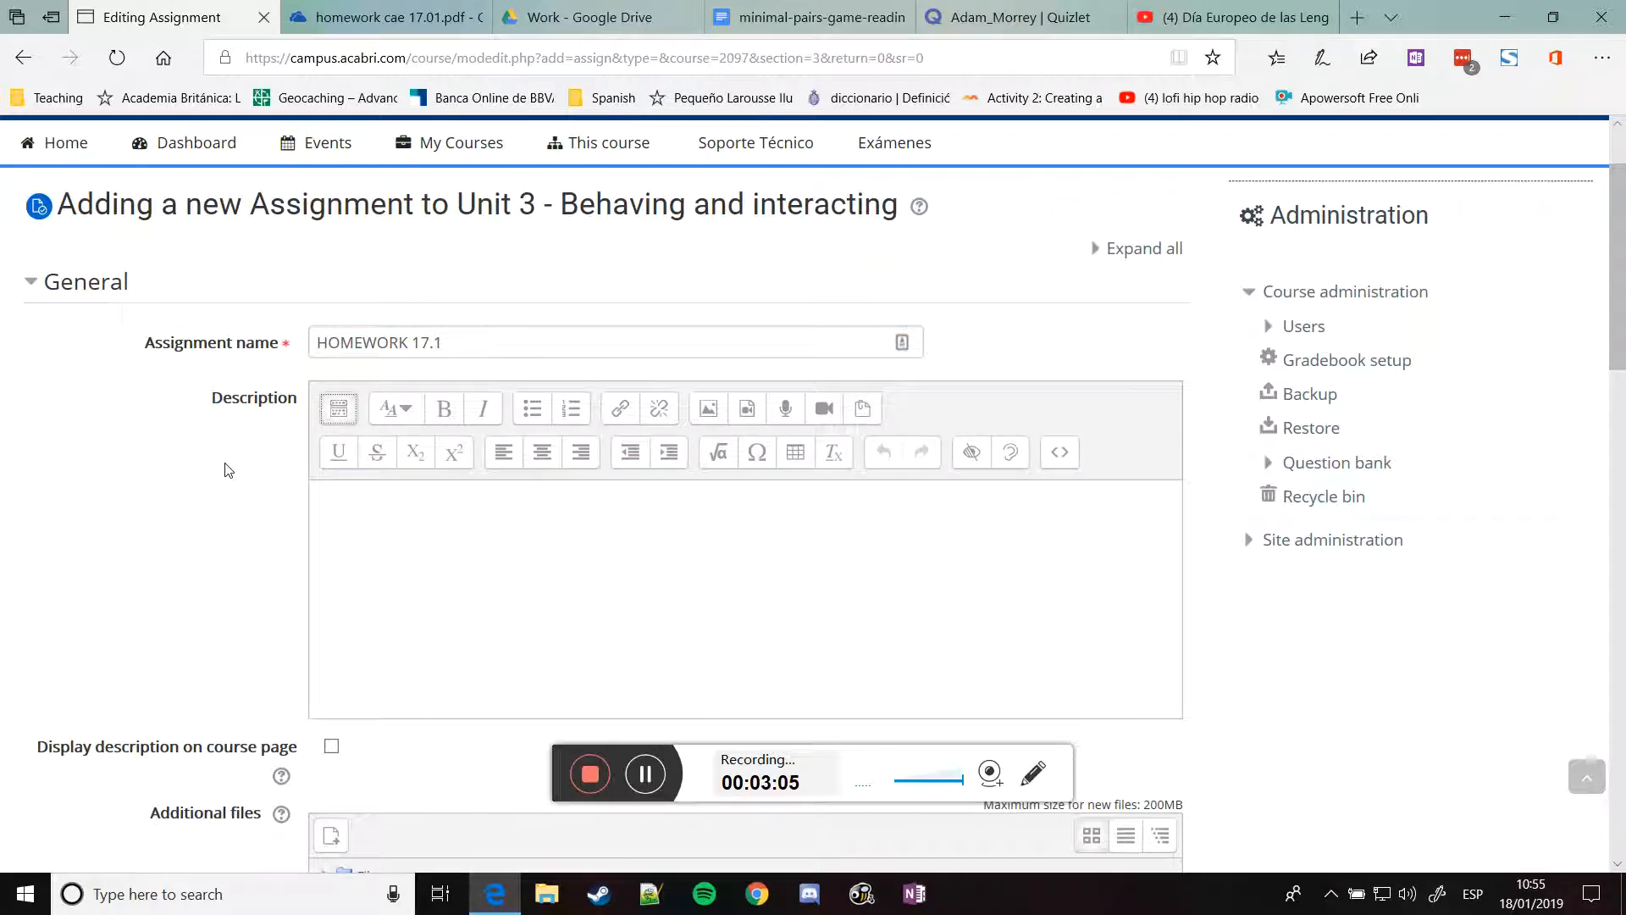
scroll(227, 468, "down", 2)
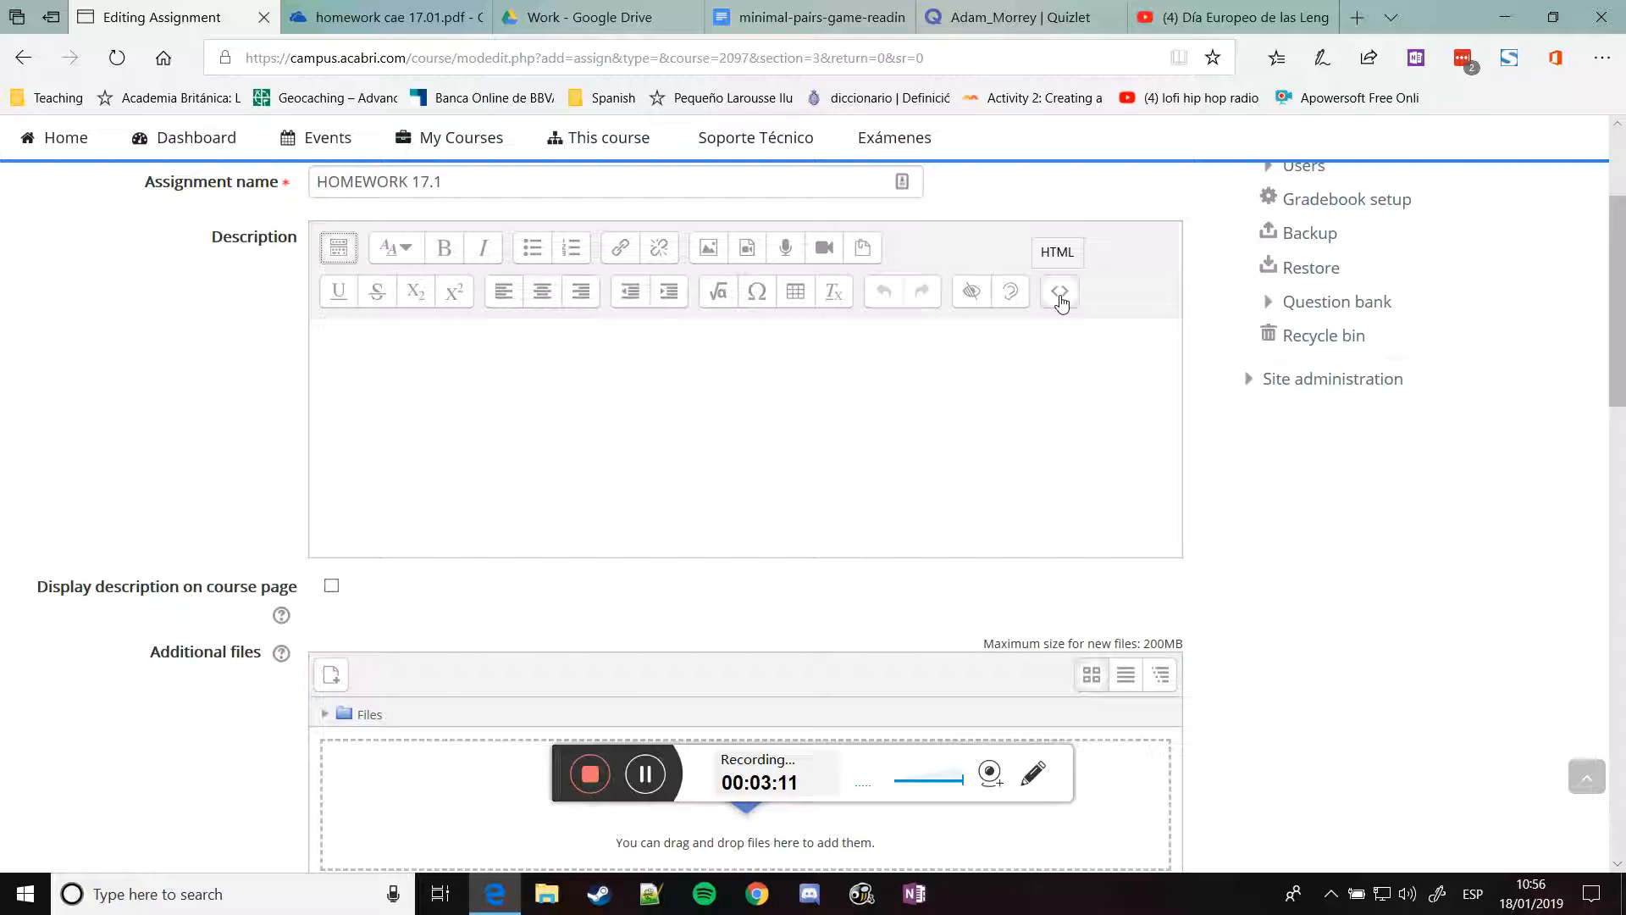
left_click(1059, 296)
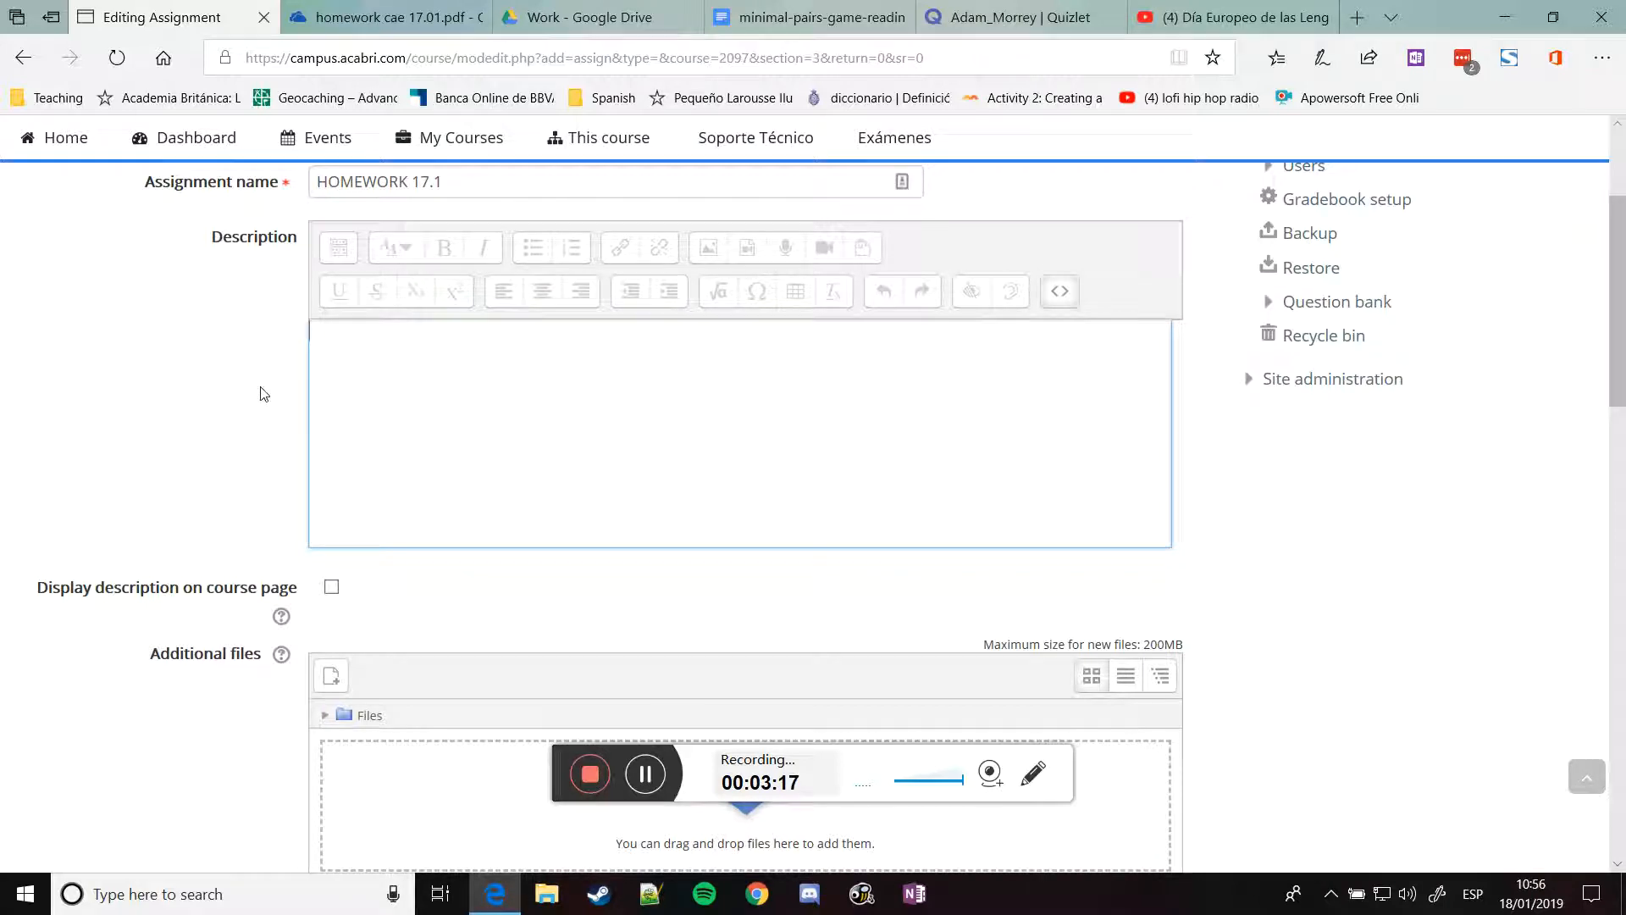
scroll(264, 394, "up", 3)
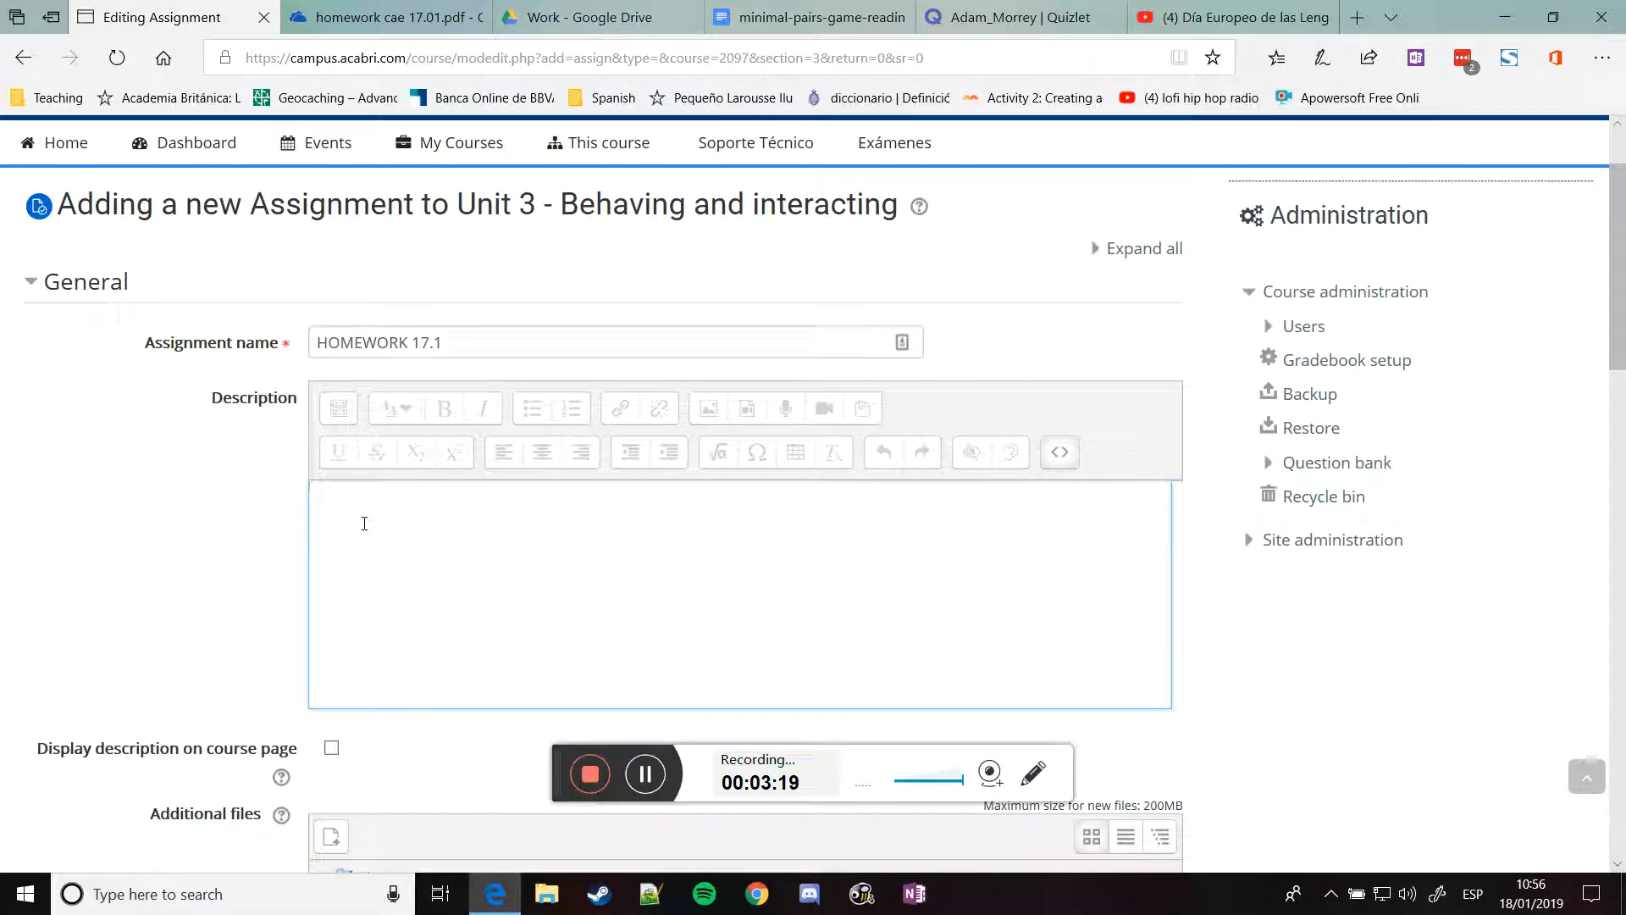
key("ctrl+v")
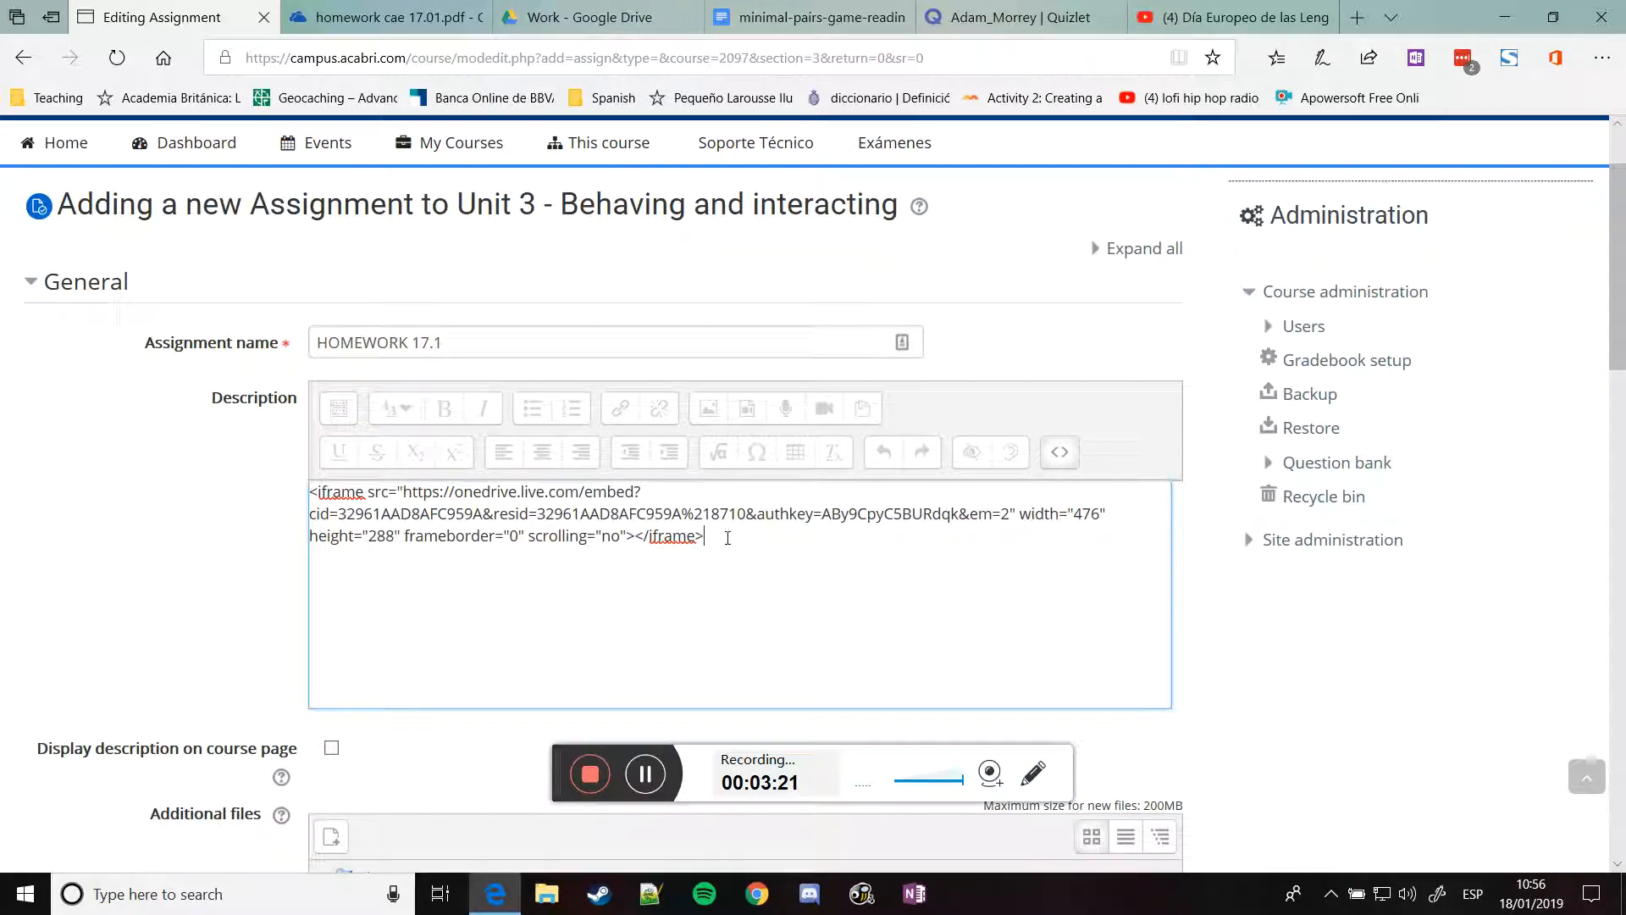
left_click(1062, 464)
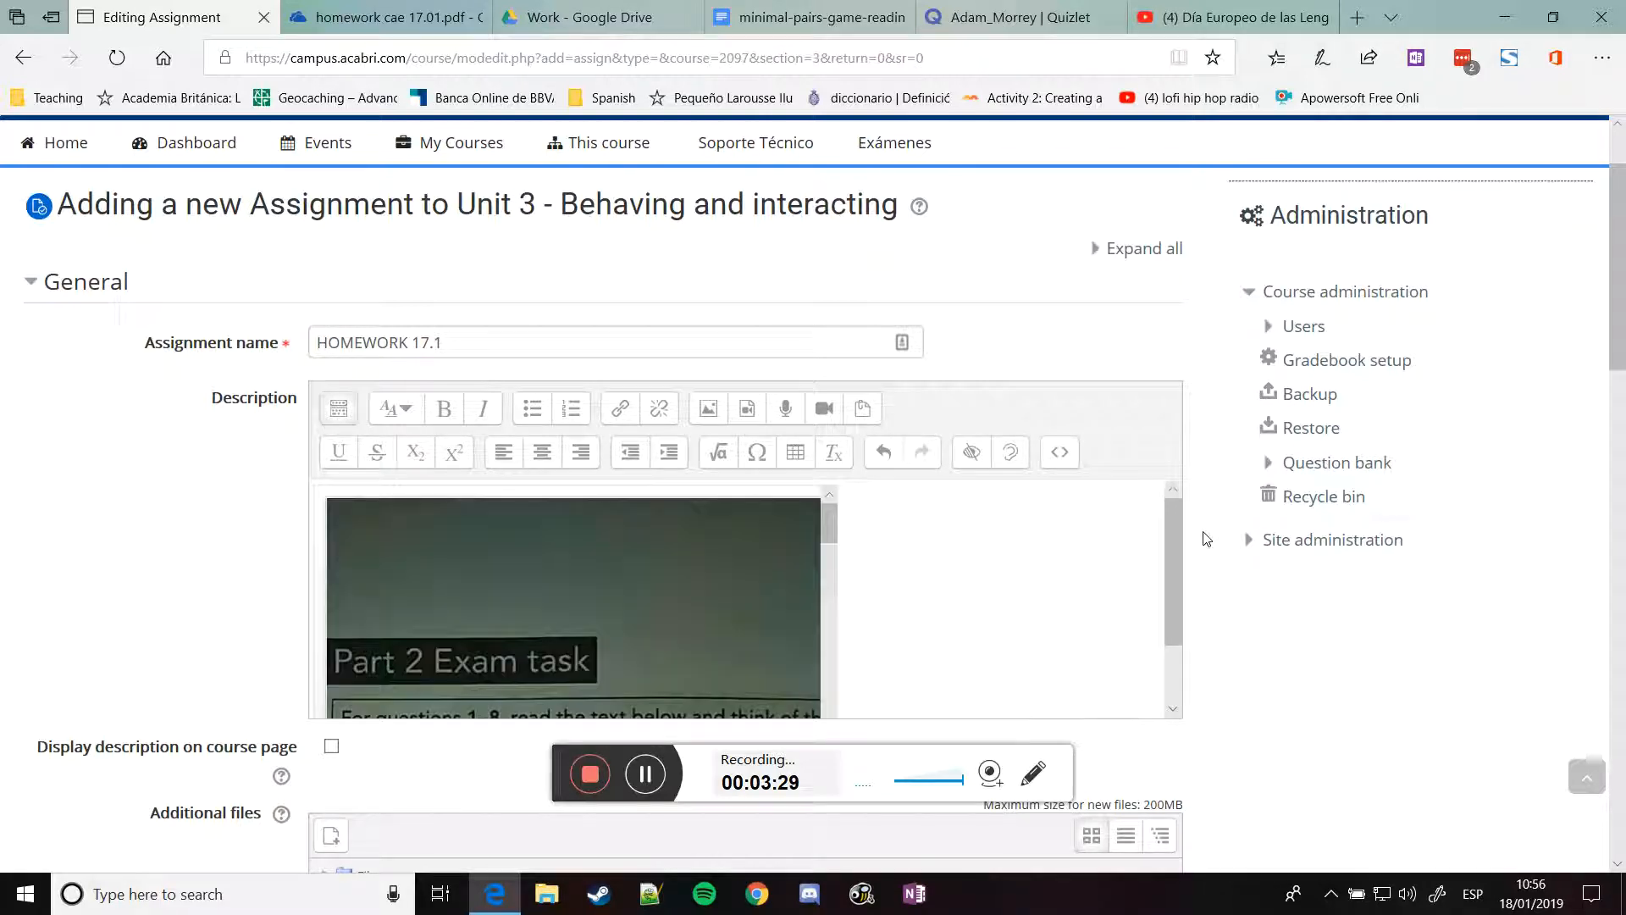
mouse_move(827, 527)
left_mouse_down()
mouse_move(830, 600)
mouse_move(829, 508)
left_mouse_up()
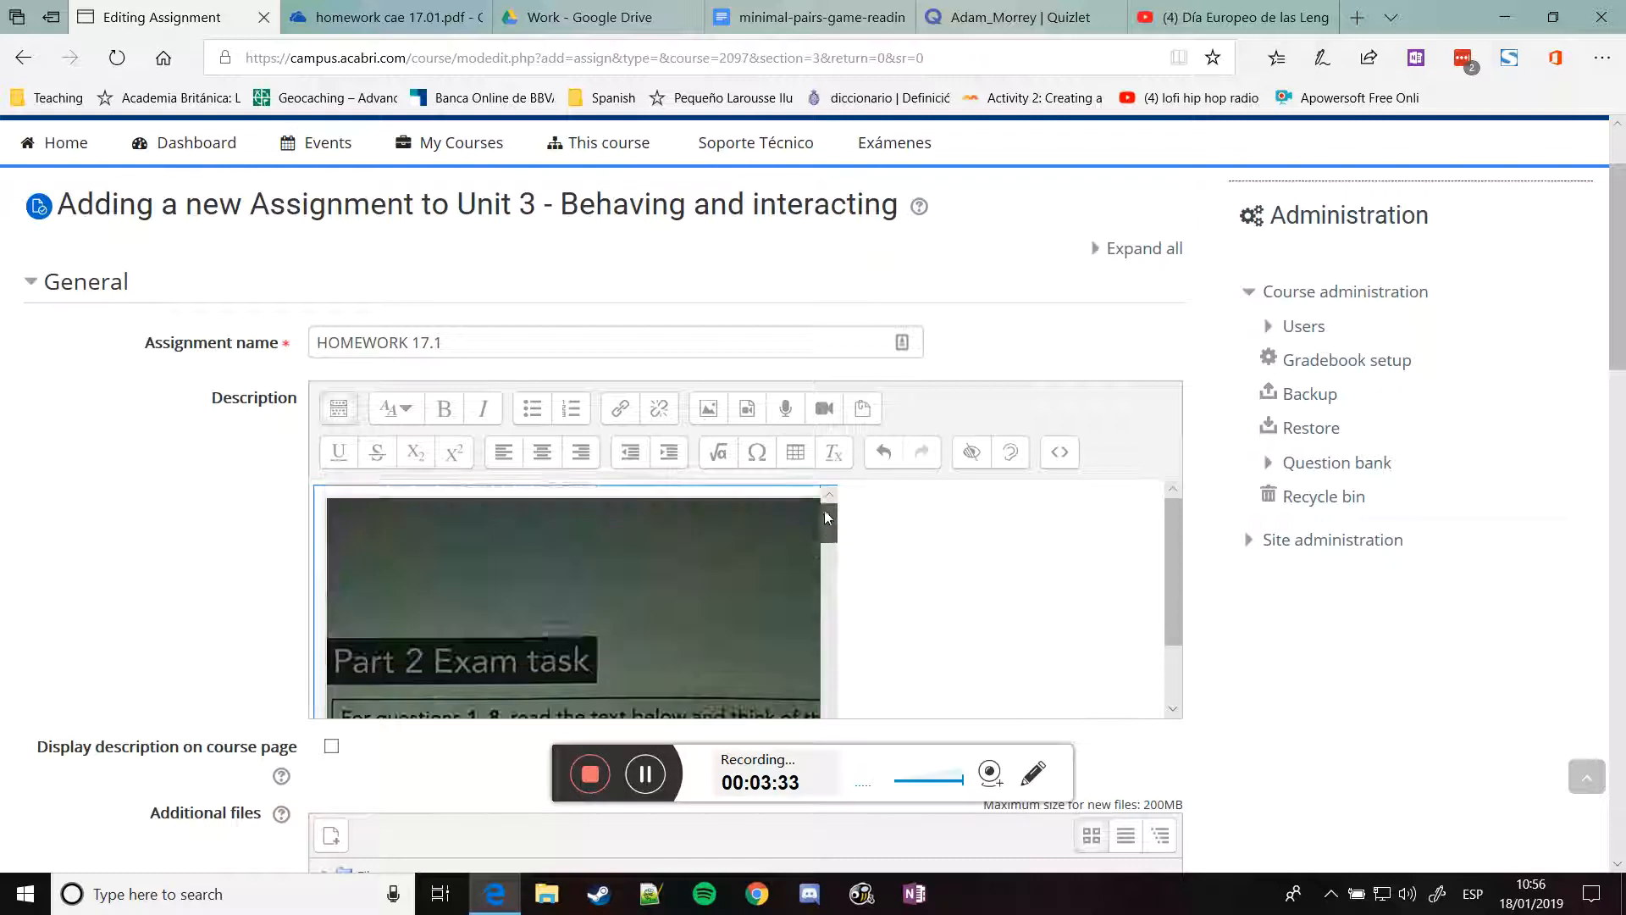
Disable the Due date and Remind me to grade by dates
scroll(243, 490, "down", 5)
scroll(202, 495, "down", 4)
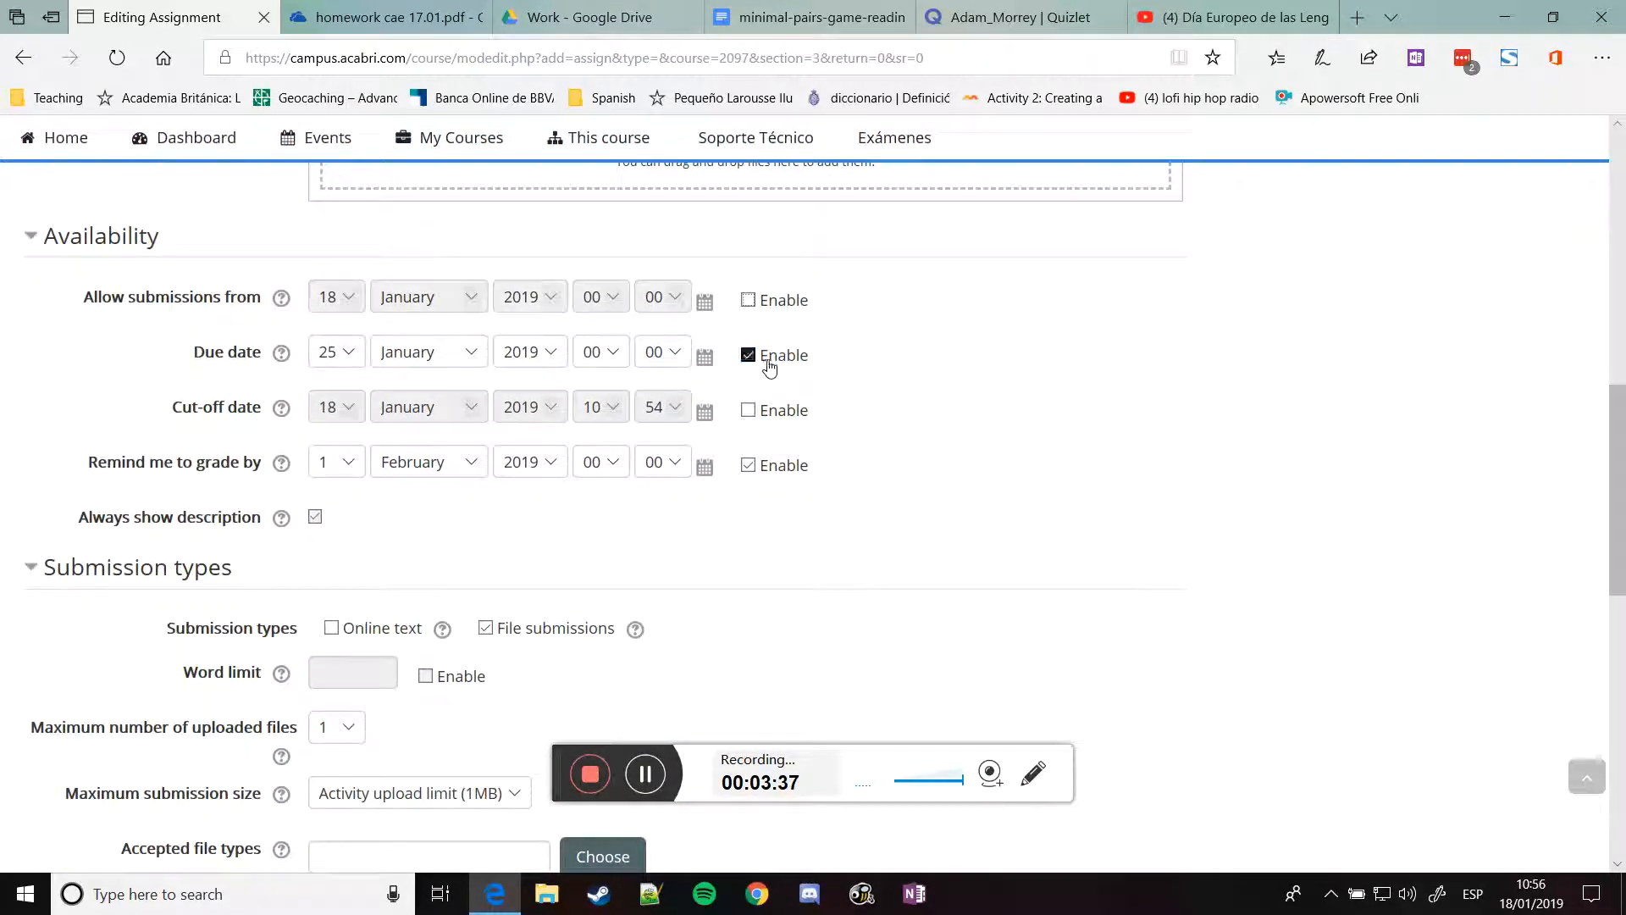
left_click(766, 360)
left_click(781, 467)
scroll(768, 530, "down", 2)
scroll(720, 532, "down", 5)
scroll(505, 360, "up", 3)
scroll(545, 302, "down", 4)
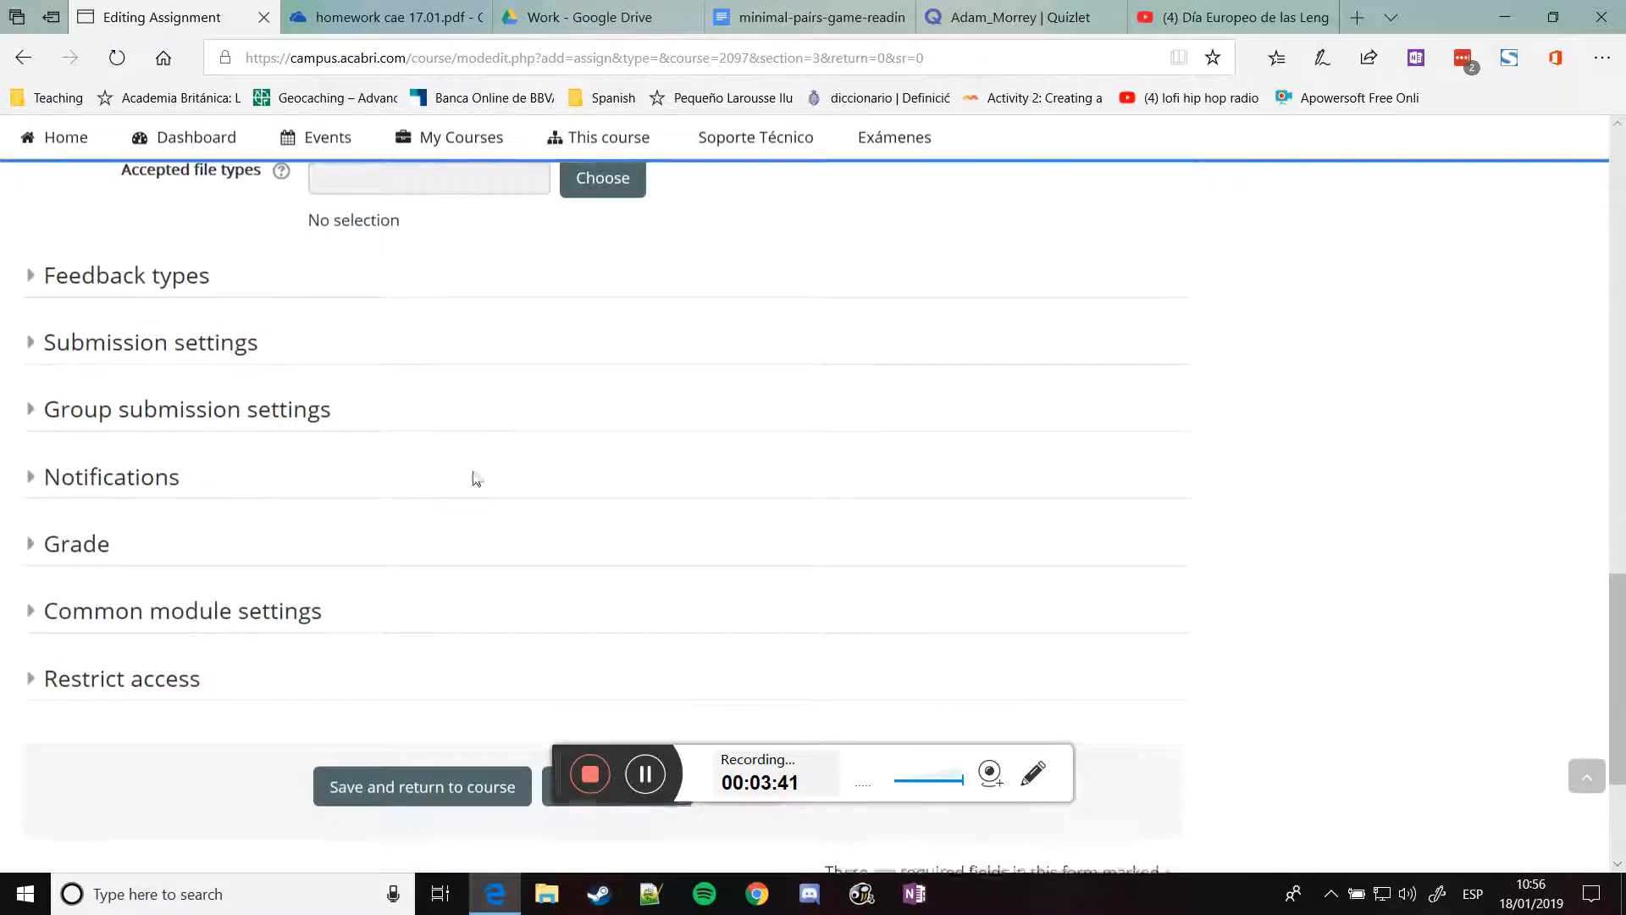
Set the grade type to None and save the assignment back to the course
left_click(84, 542)
left_click(381, 603)
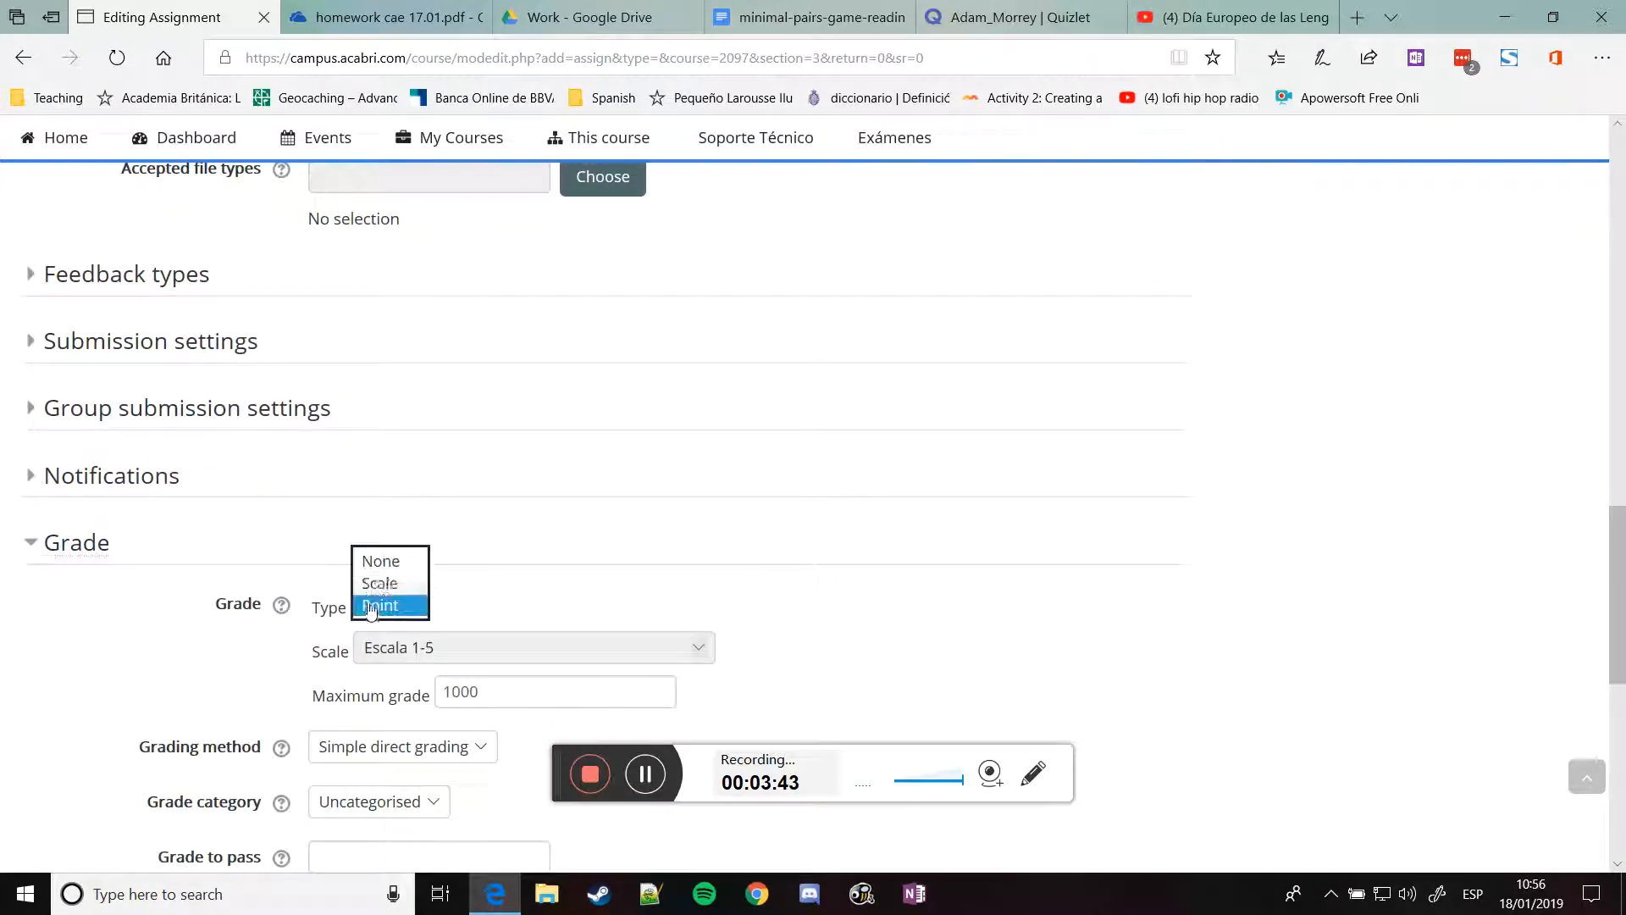
left_click(377, 555)
scroll(720, 534, "down", 8)
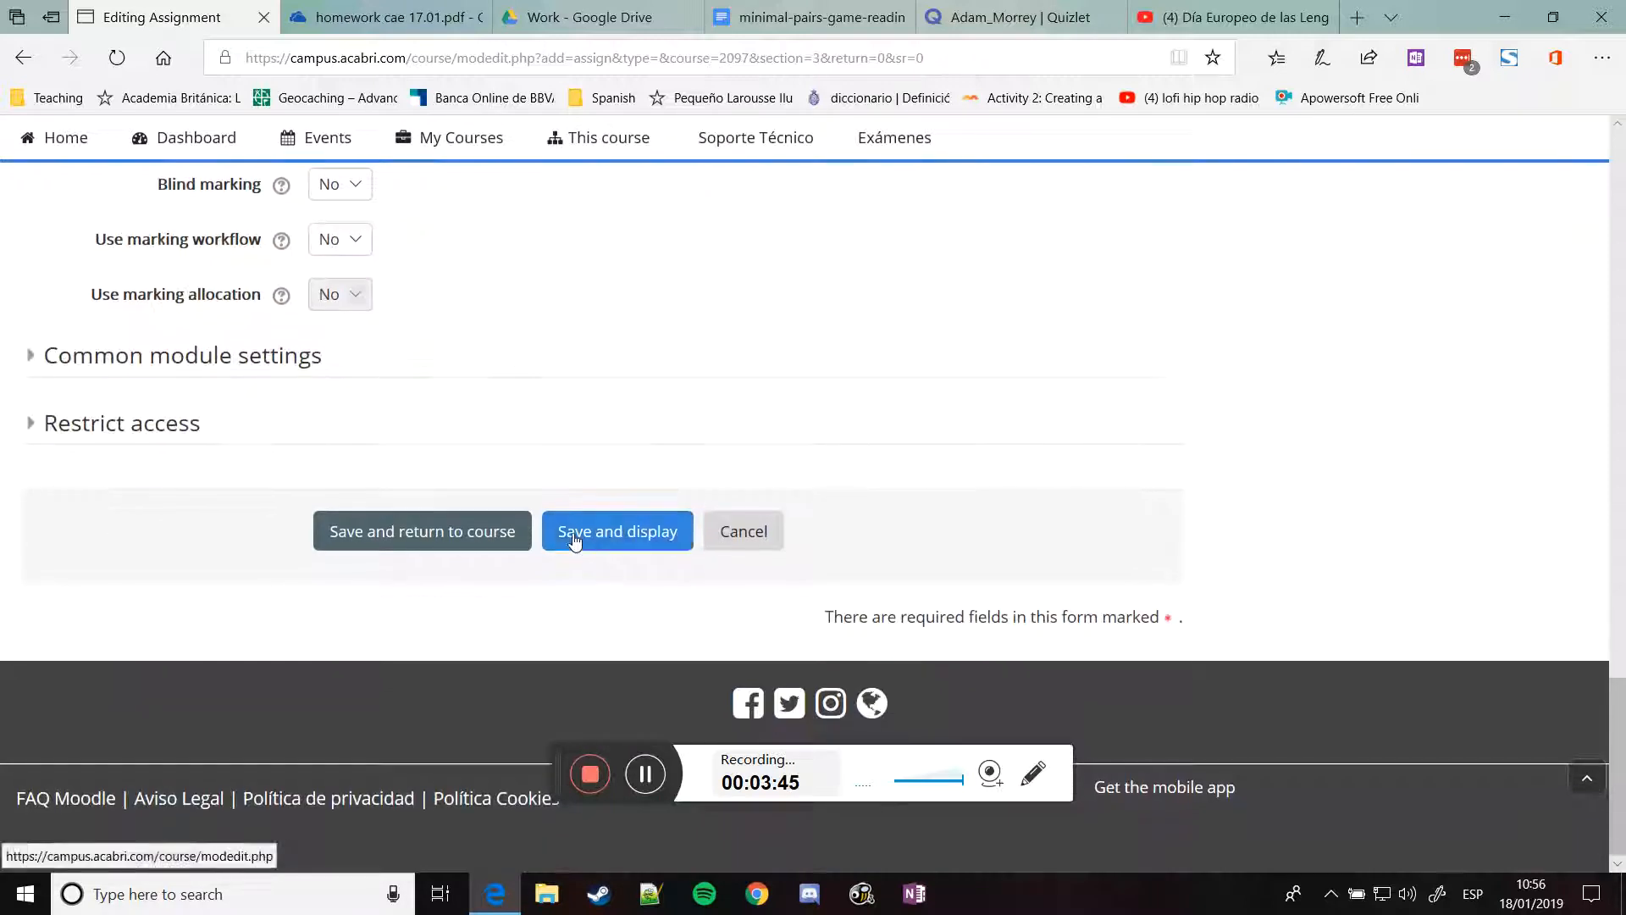
left_click(462, 546)
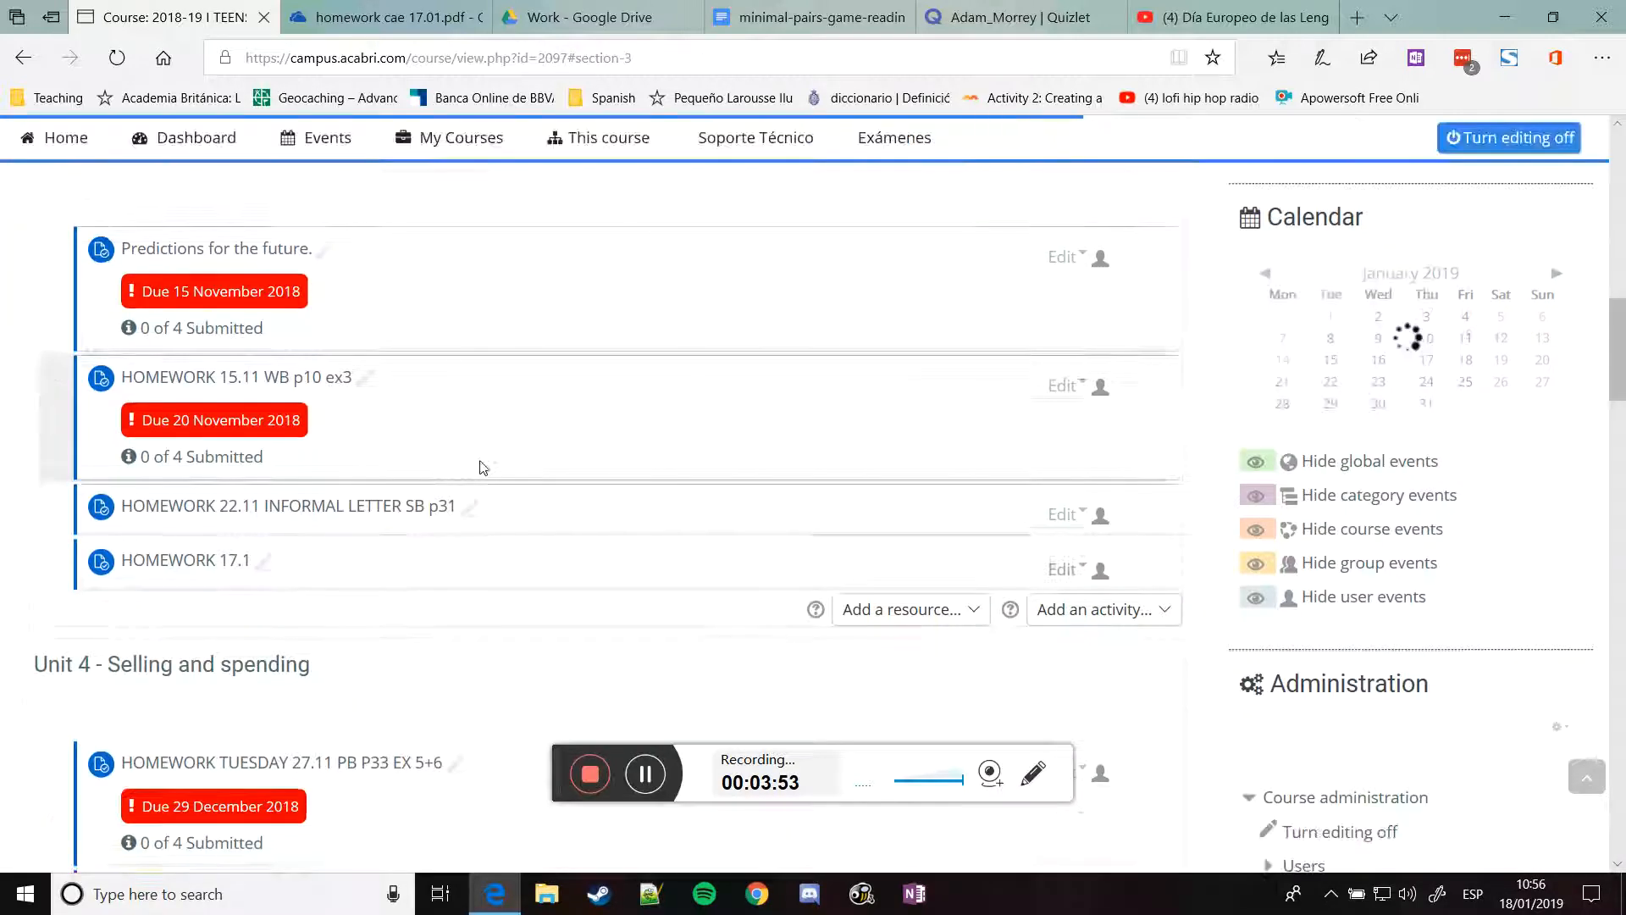
Open HOMEWORK 17.1 and scroll through its embedded exam document
left_click(206, 561)
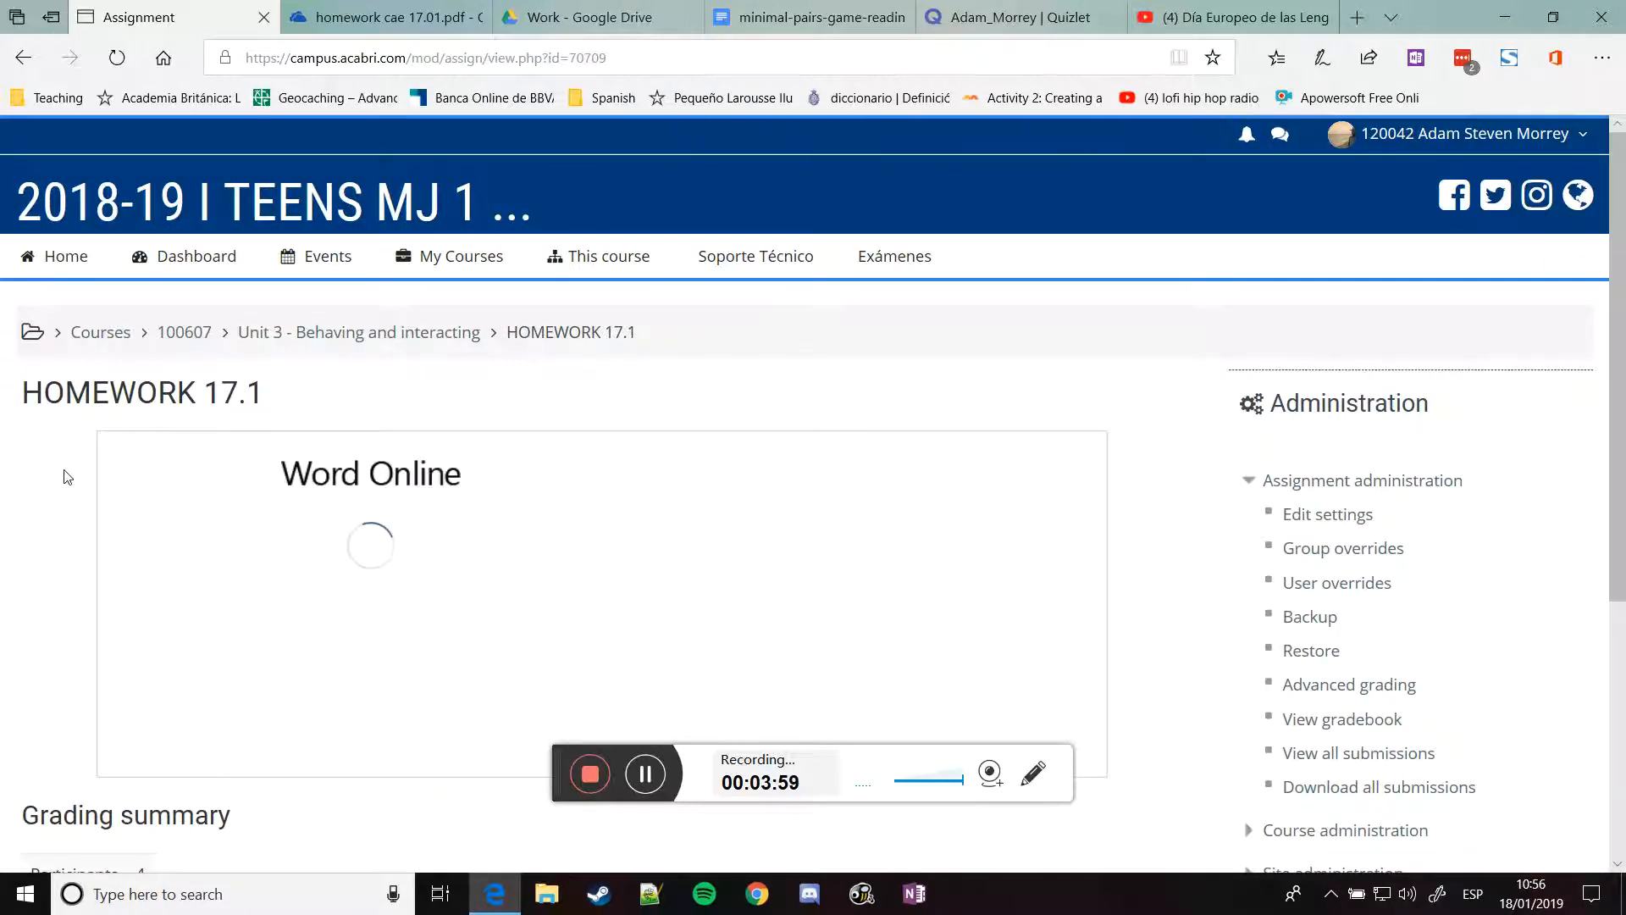
scroll(80, 470, "down", 1)
scroll(537, 465, "down", 3)
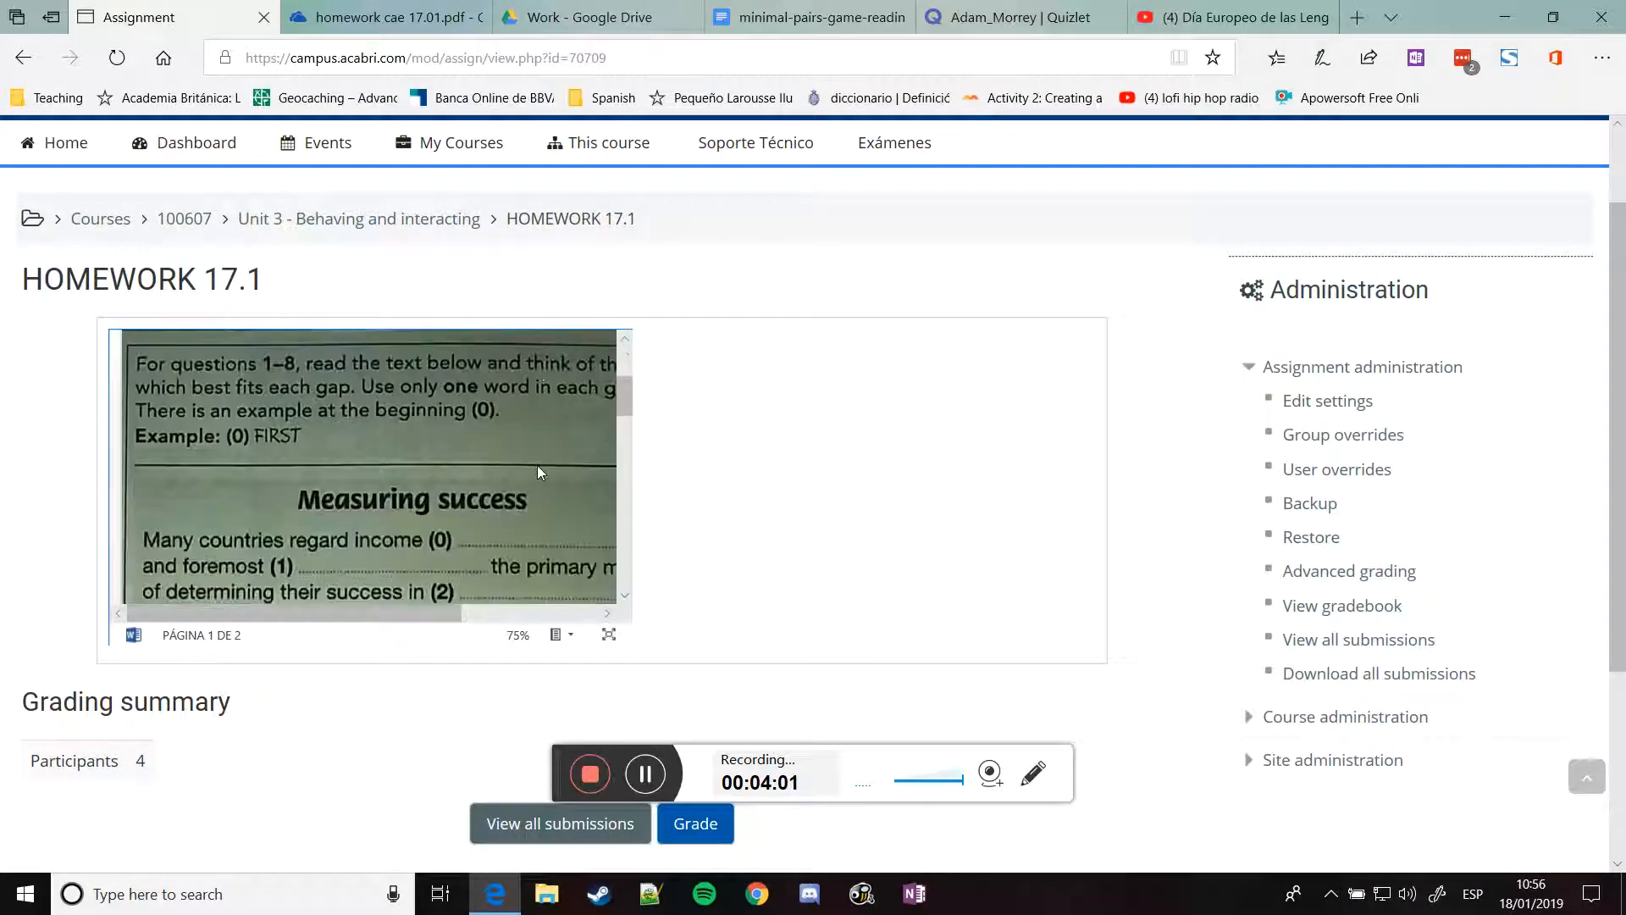
scroll(537, 465, "down", 4)
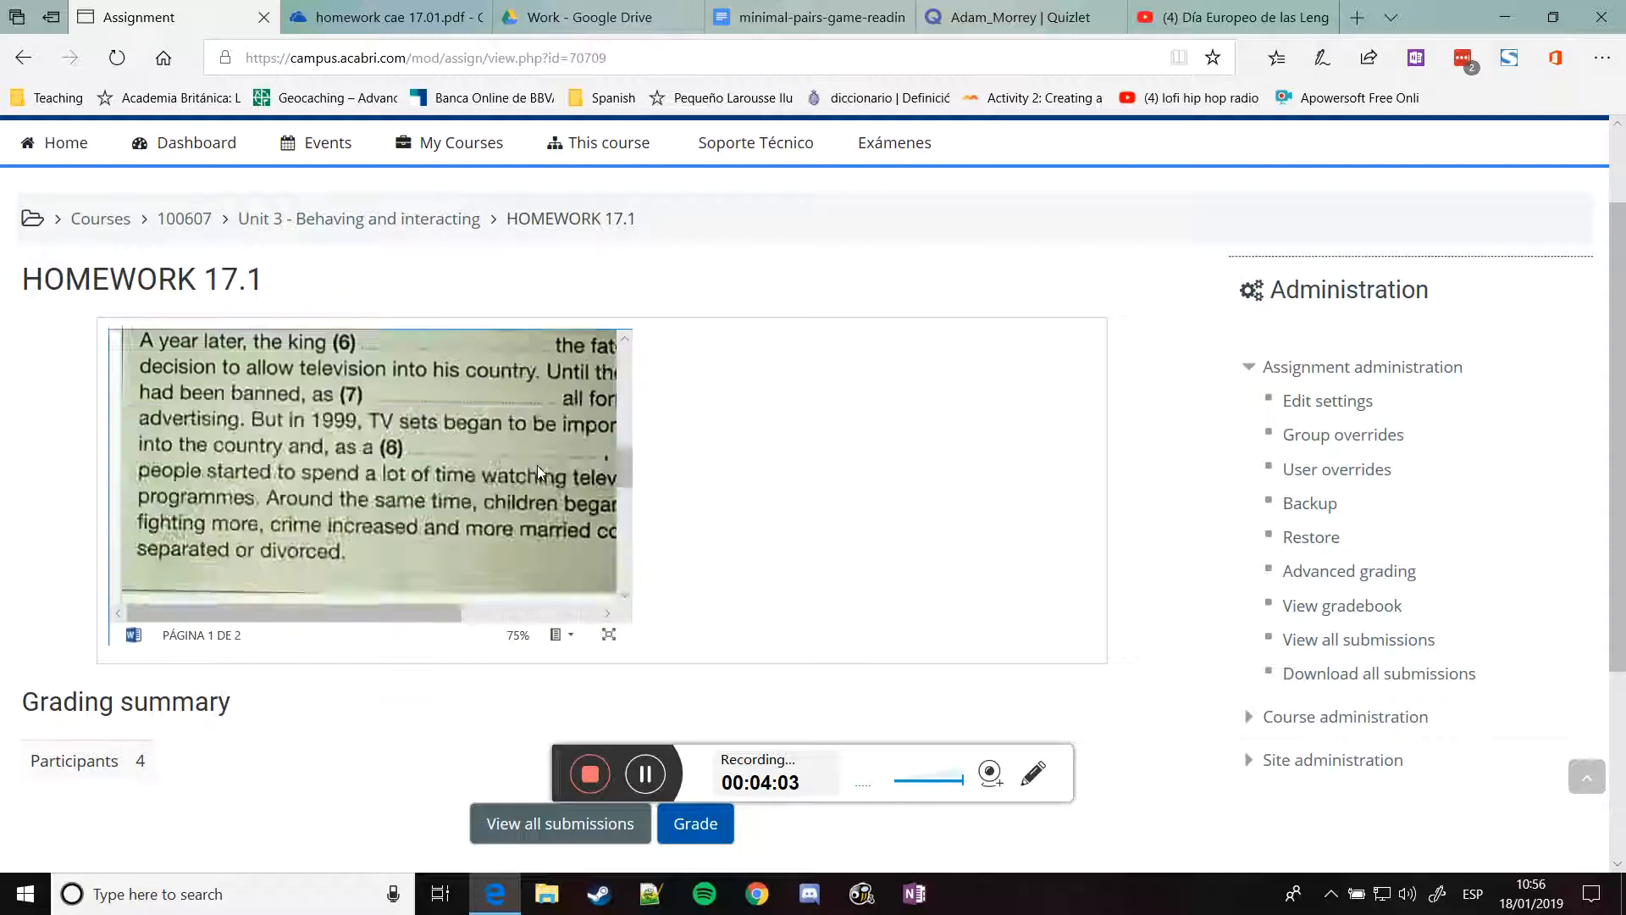
scroll(537, 464, "up", 3)
scroll(537, 465, "up", 4)
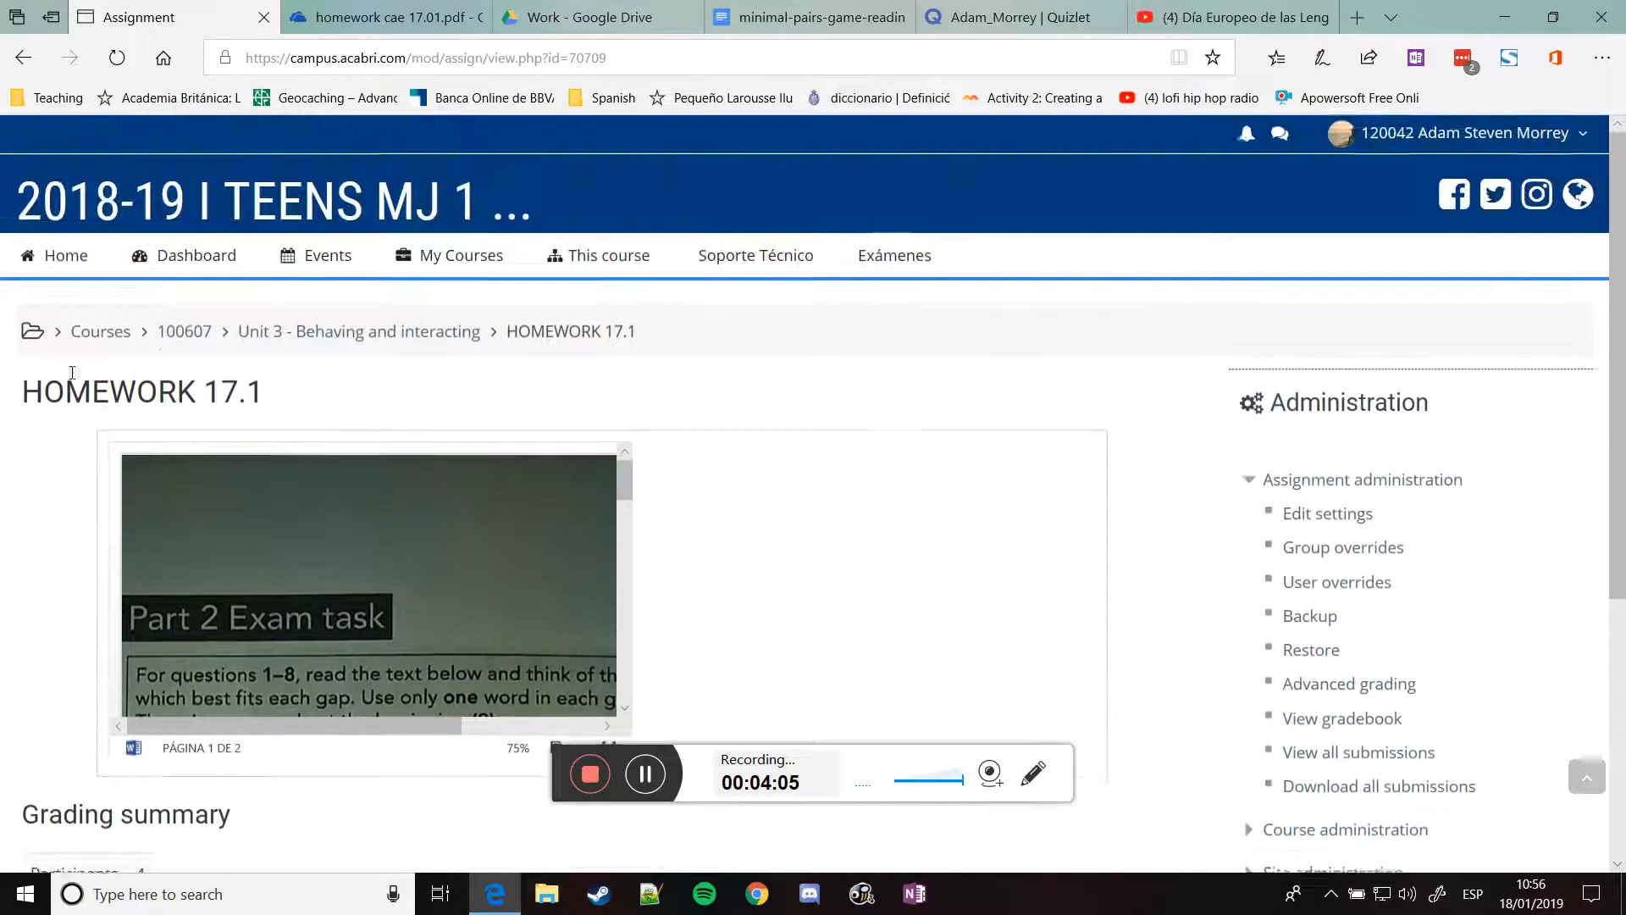
Return to the course 100607 page and scroll down to Unit 4
left_click(180, 335)
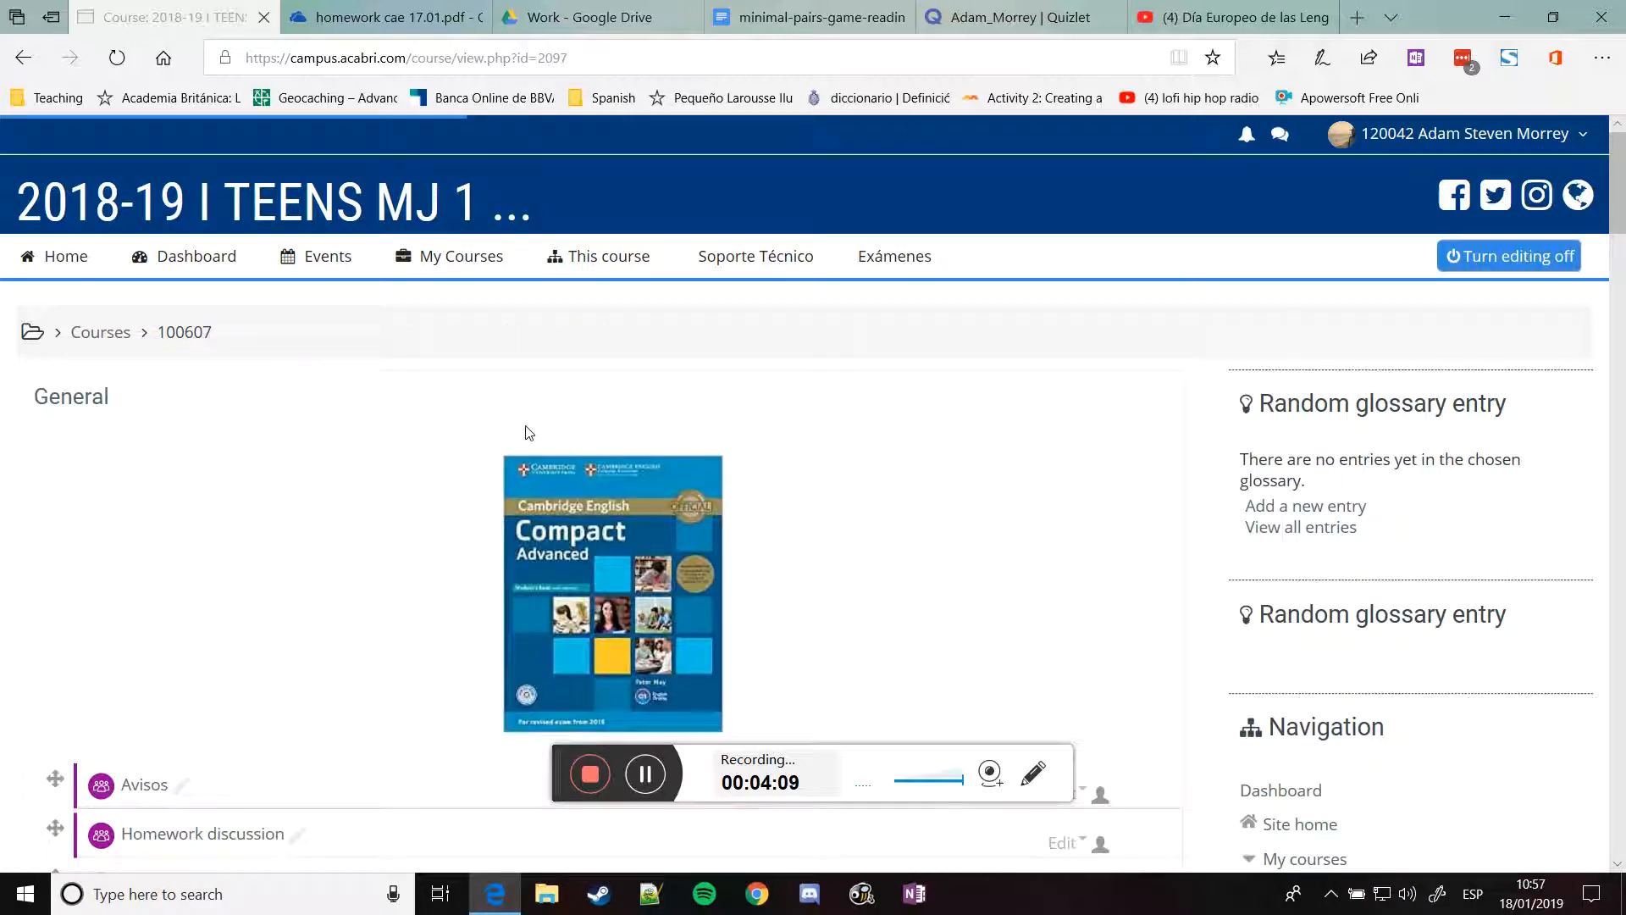
scroll(438, 449, "down", 1)
scroll(440, 442, "down", 2)
scroll(392, 424, "down", 3)
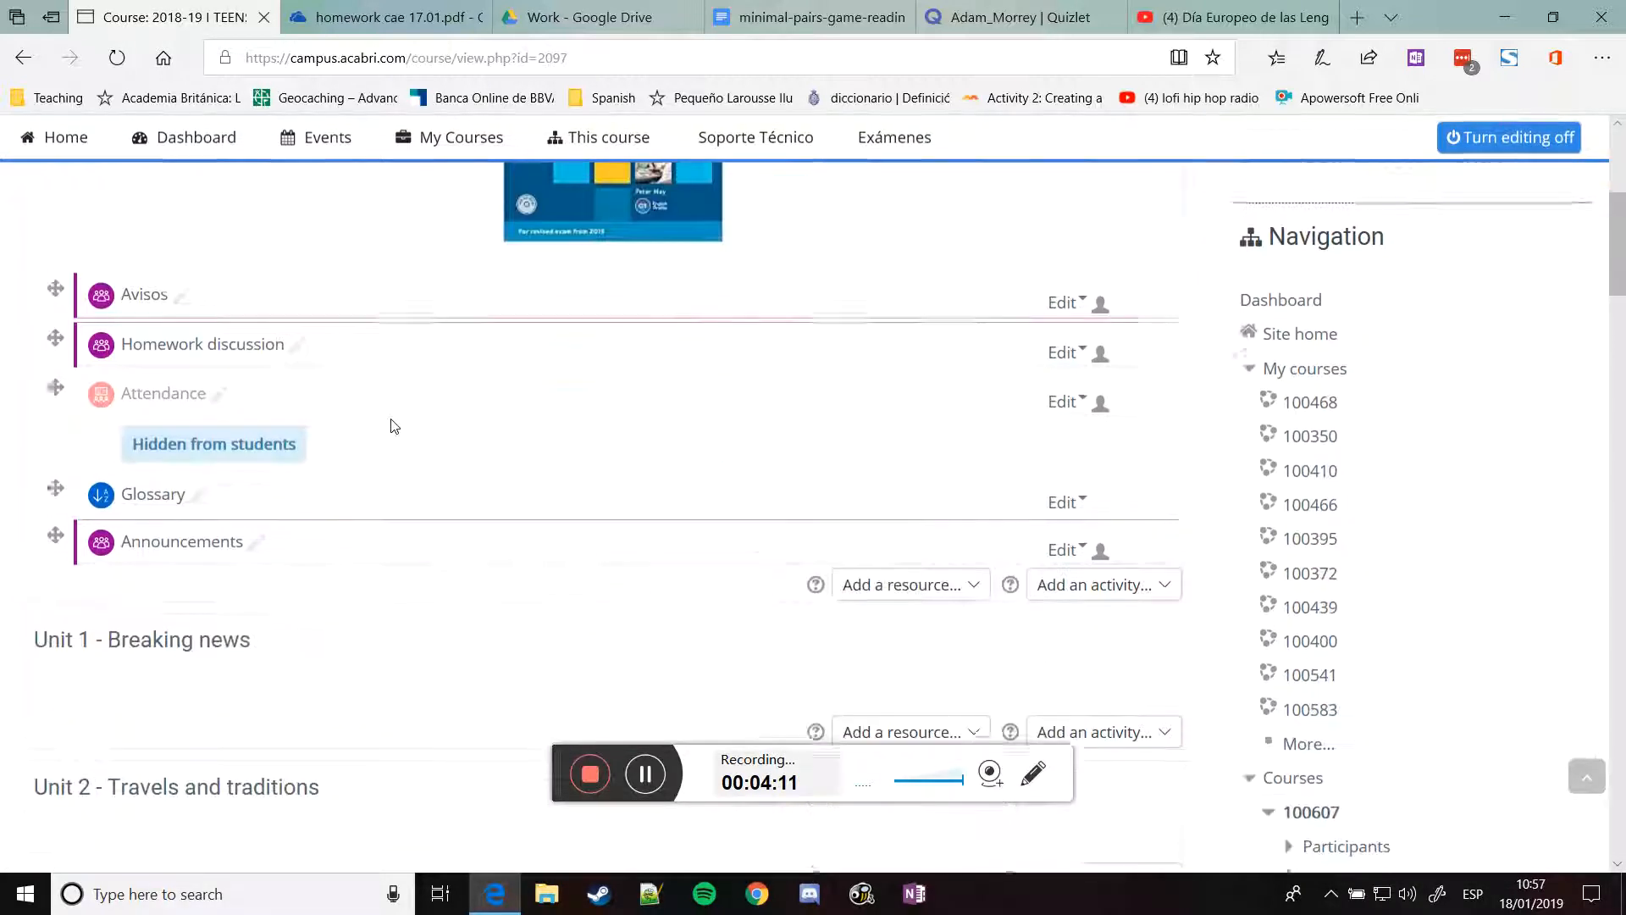
scroll(440, 454, "down", 10)
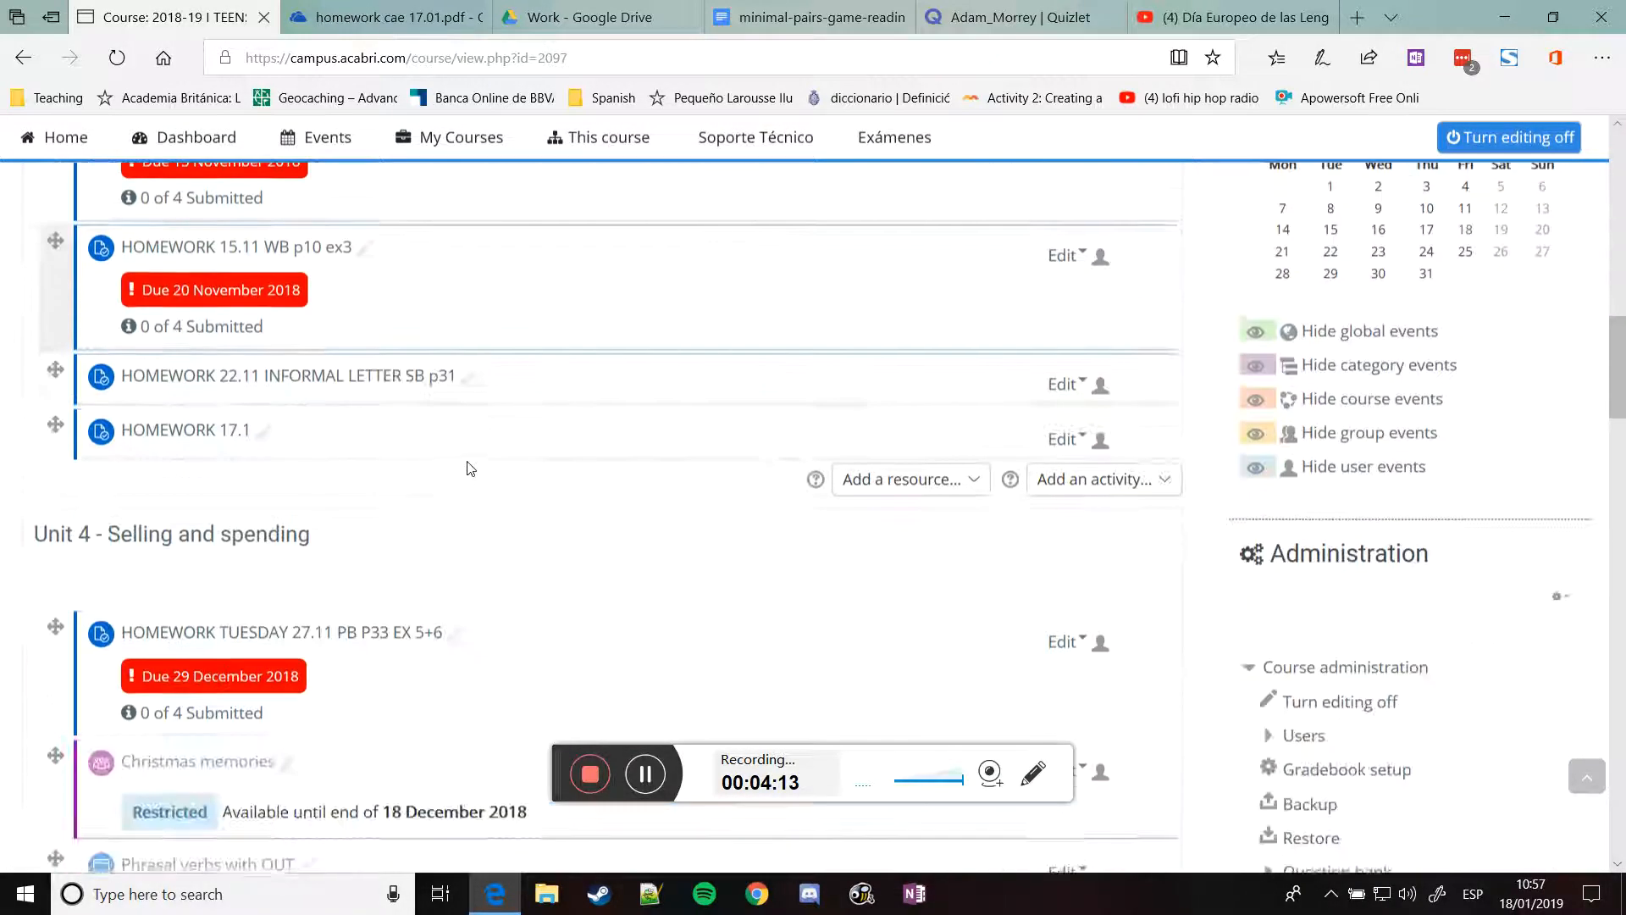
scroll(470, 468, "down", 3)
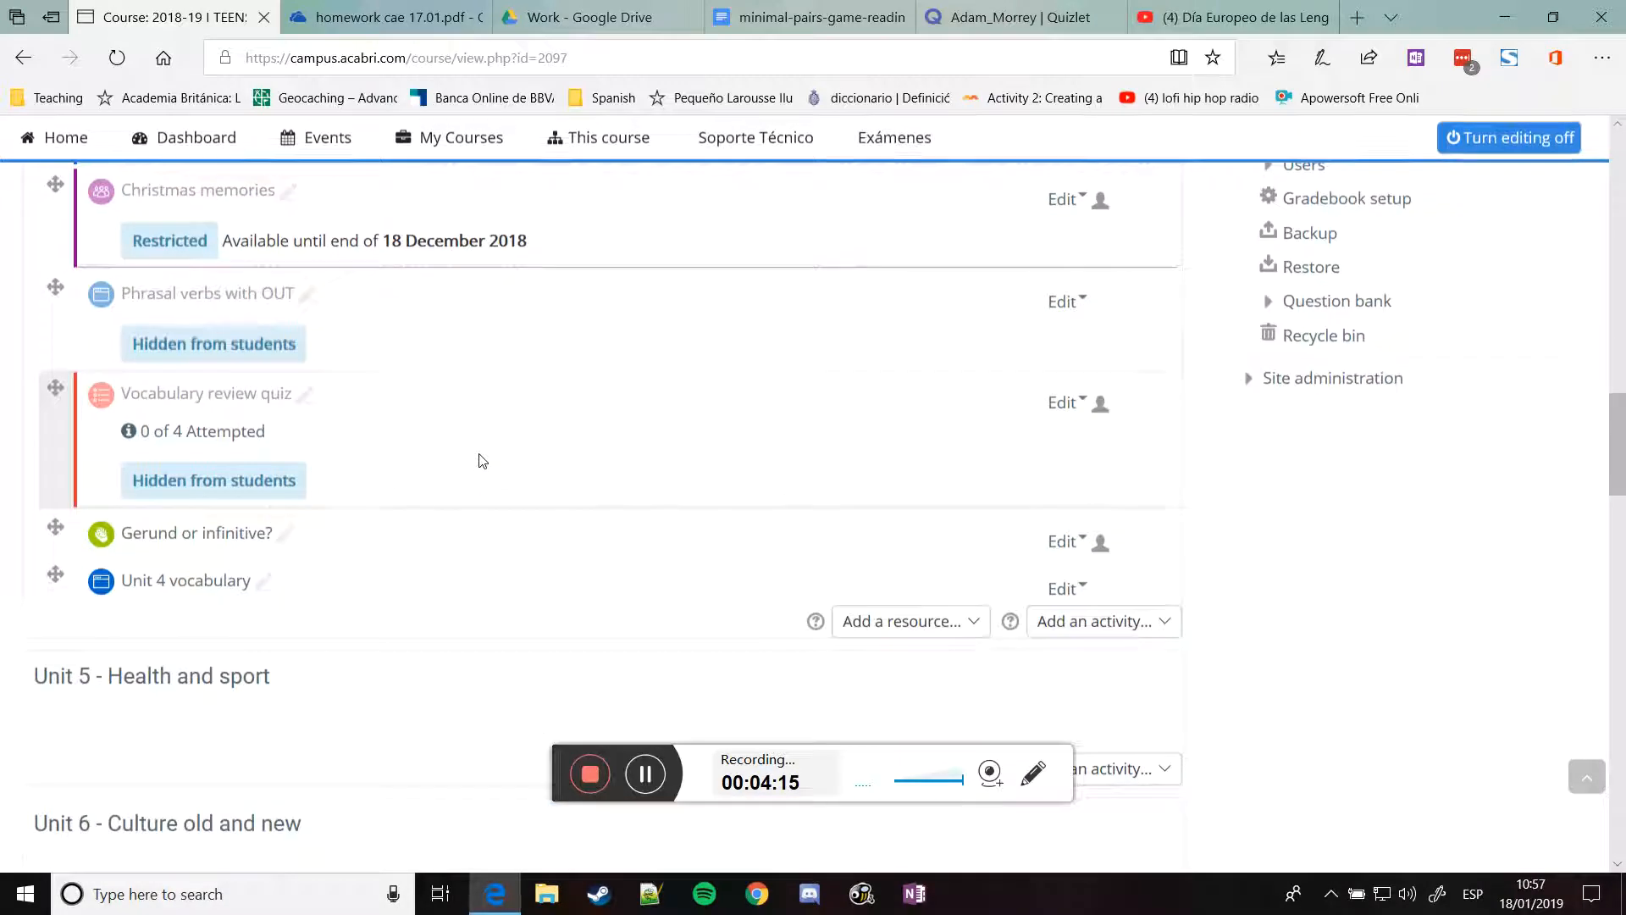
Open Gone in 30 Seconds.pdf from the Work folder in its own window
left_click(548, 7)
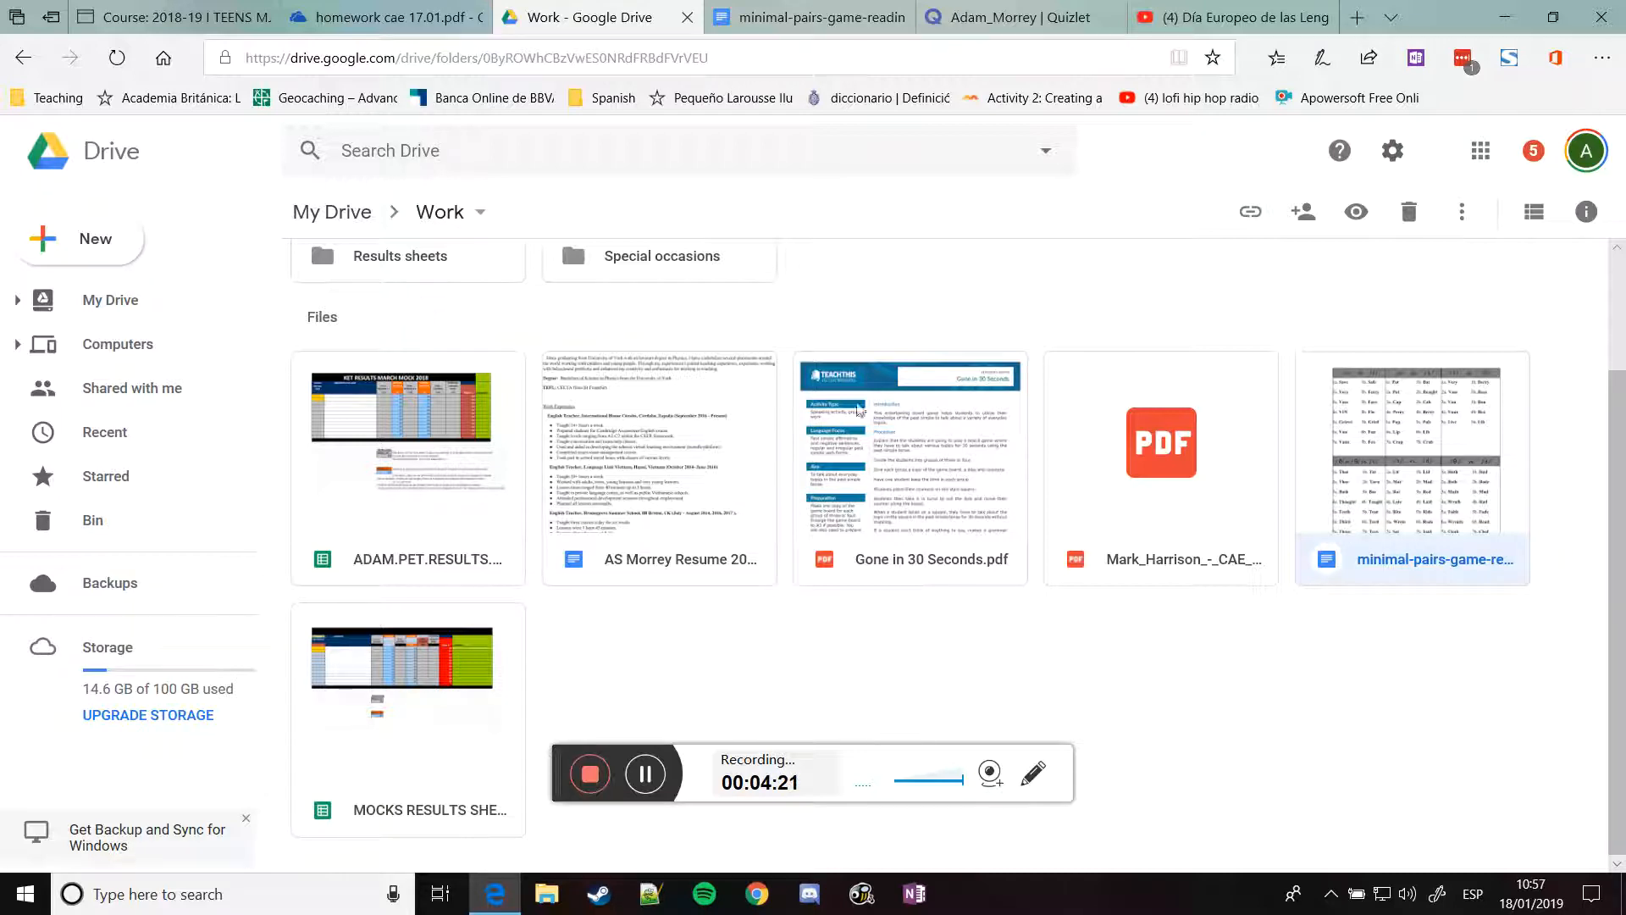
left_click(919, 447)
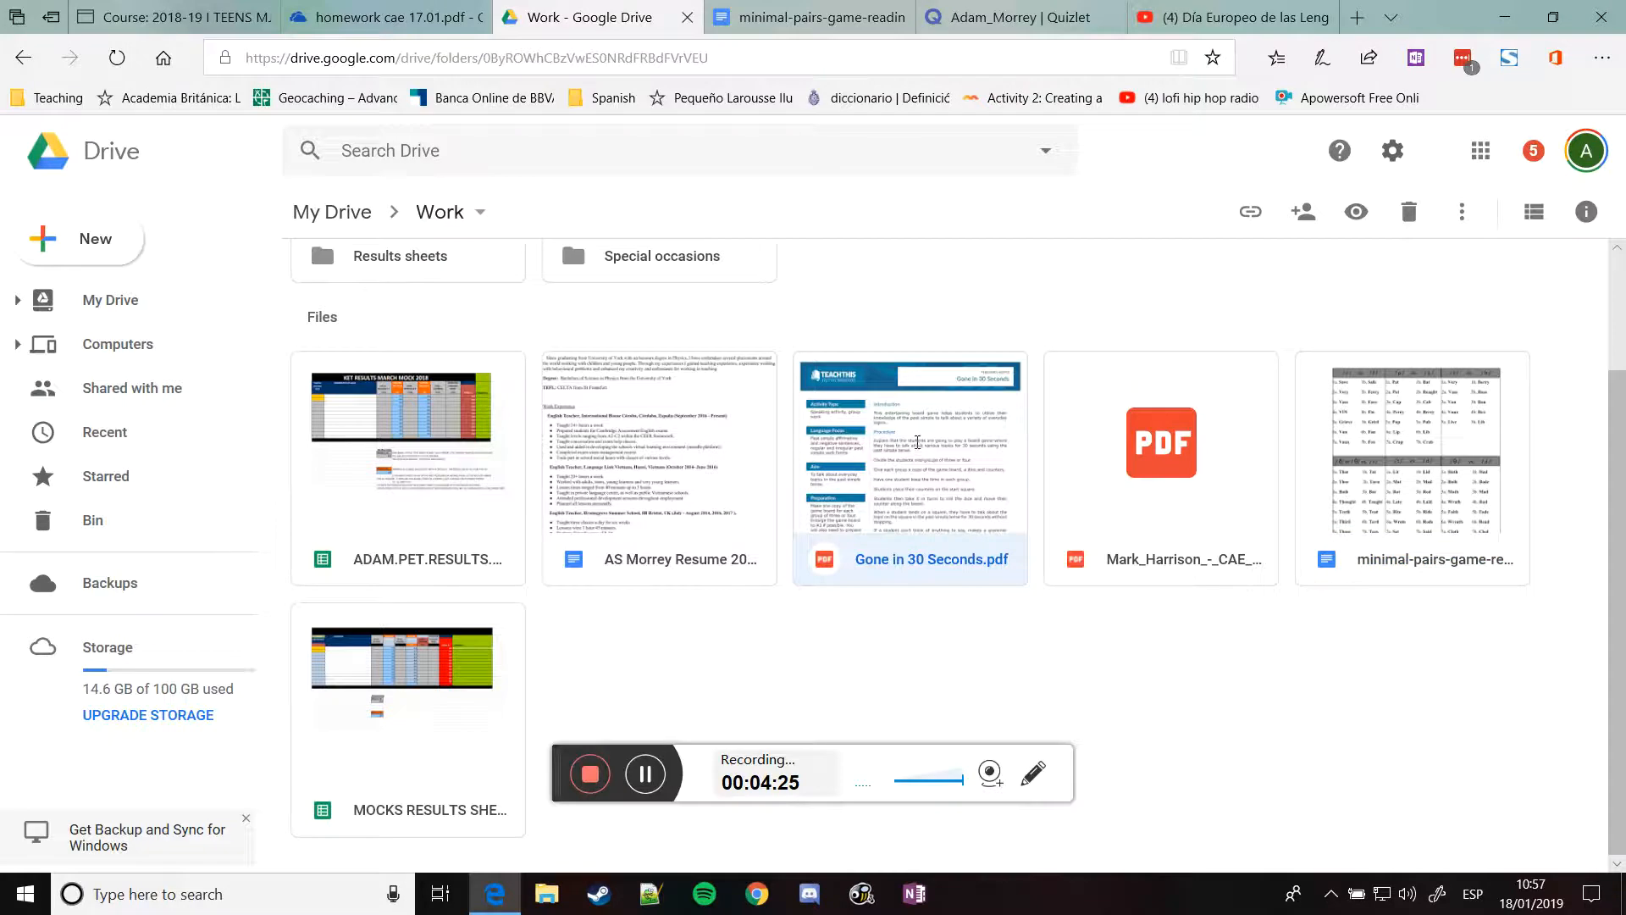
double_click(919, 442)
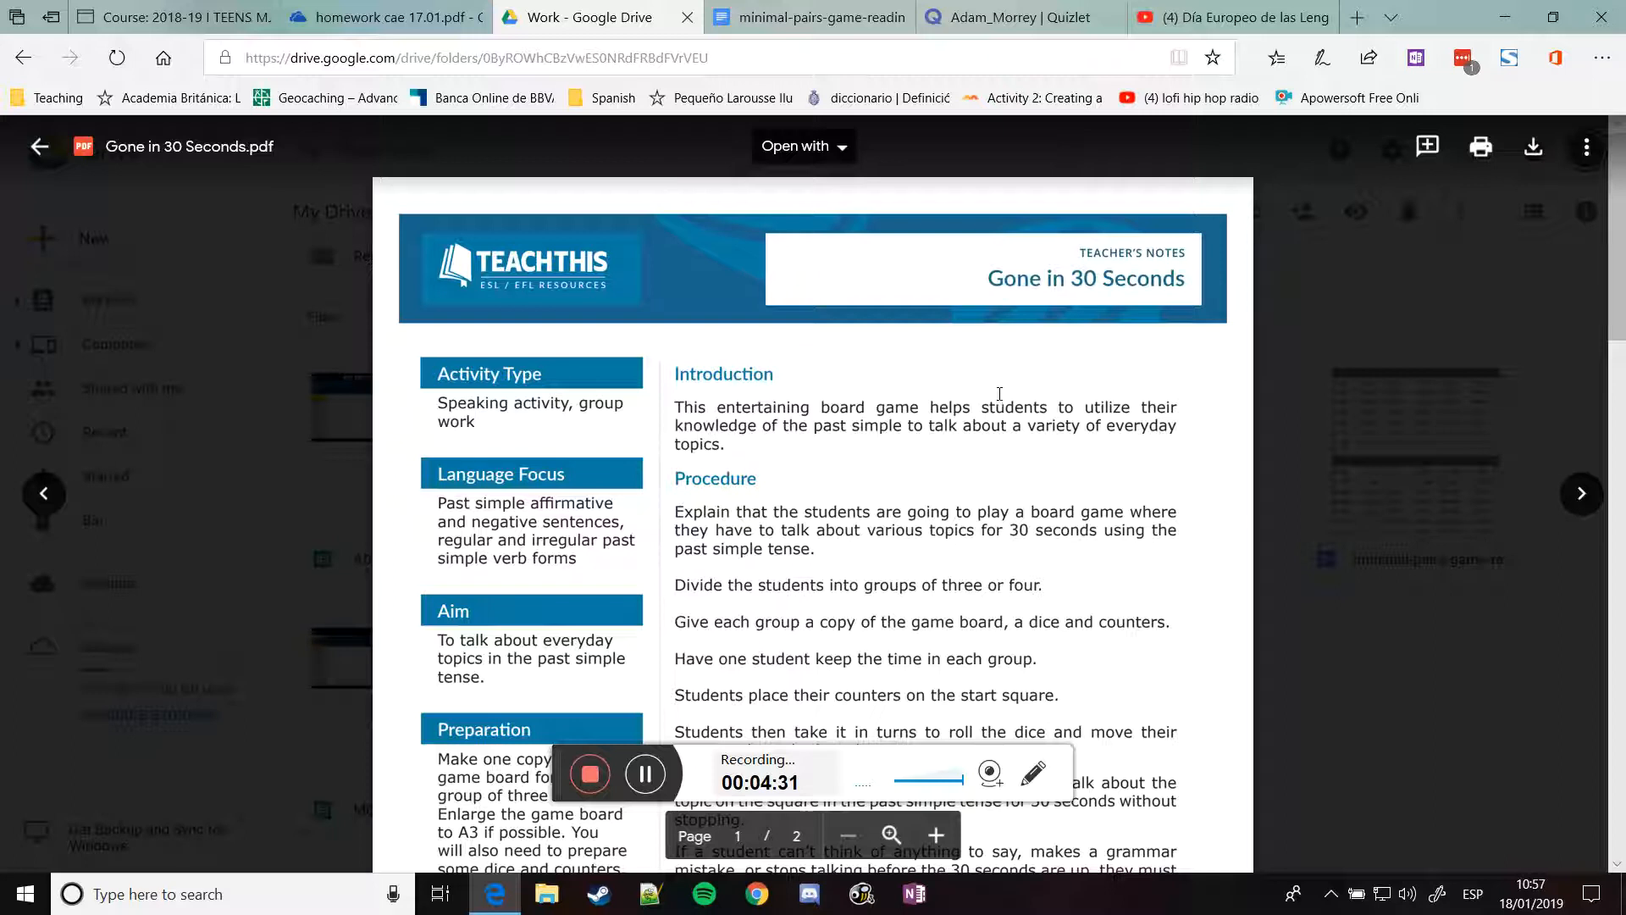
left_click(1583, 155)
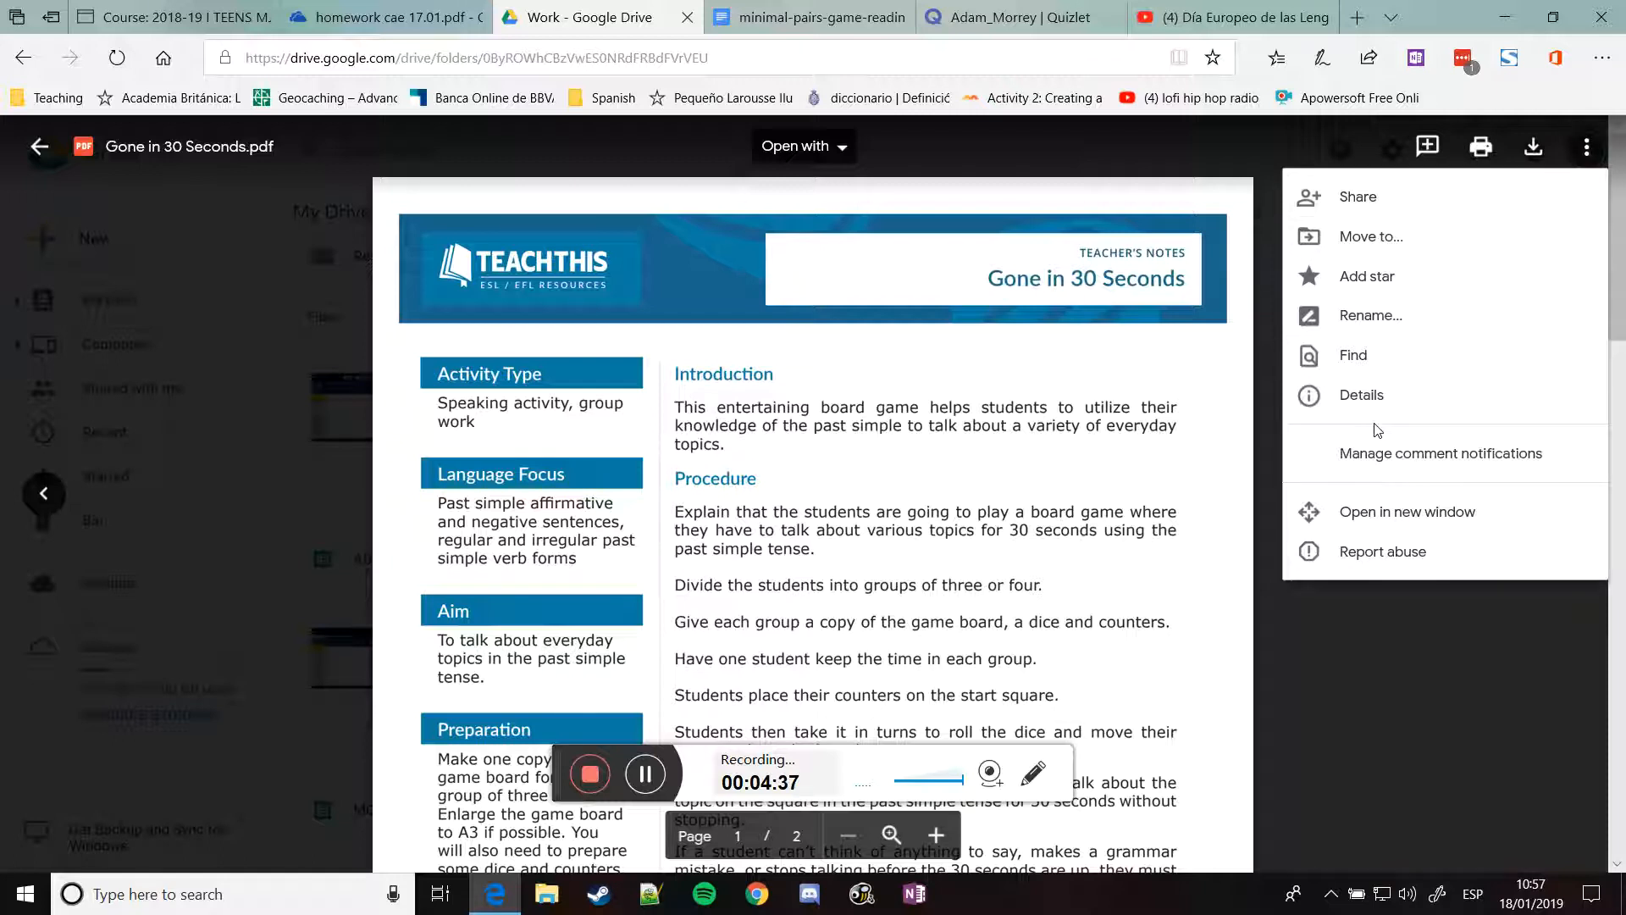
left_click(1375, 513)
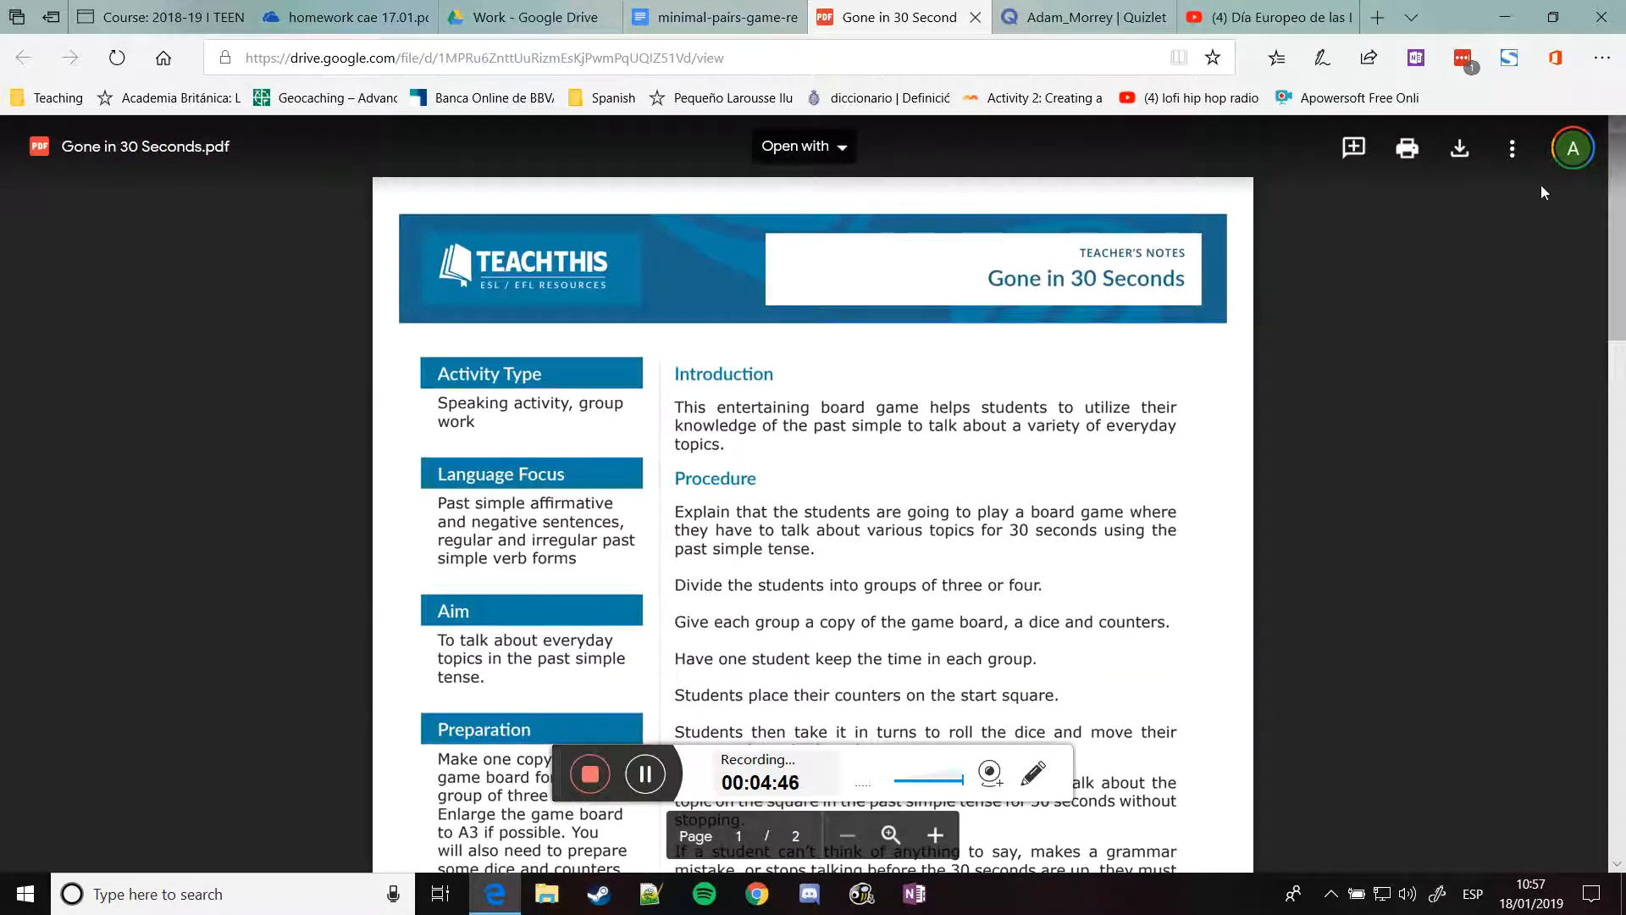
Show the PDF's embed code, select the whole iframe code, and close the dialog
left_click(1514, 150)
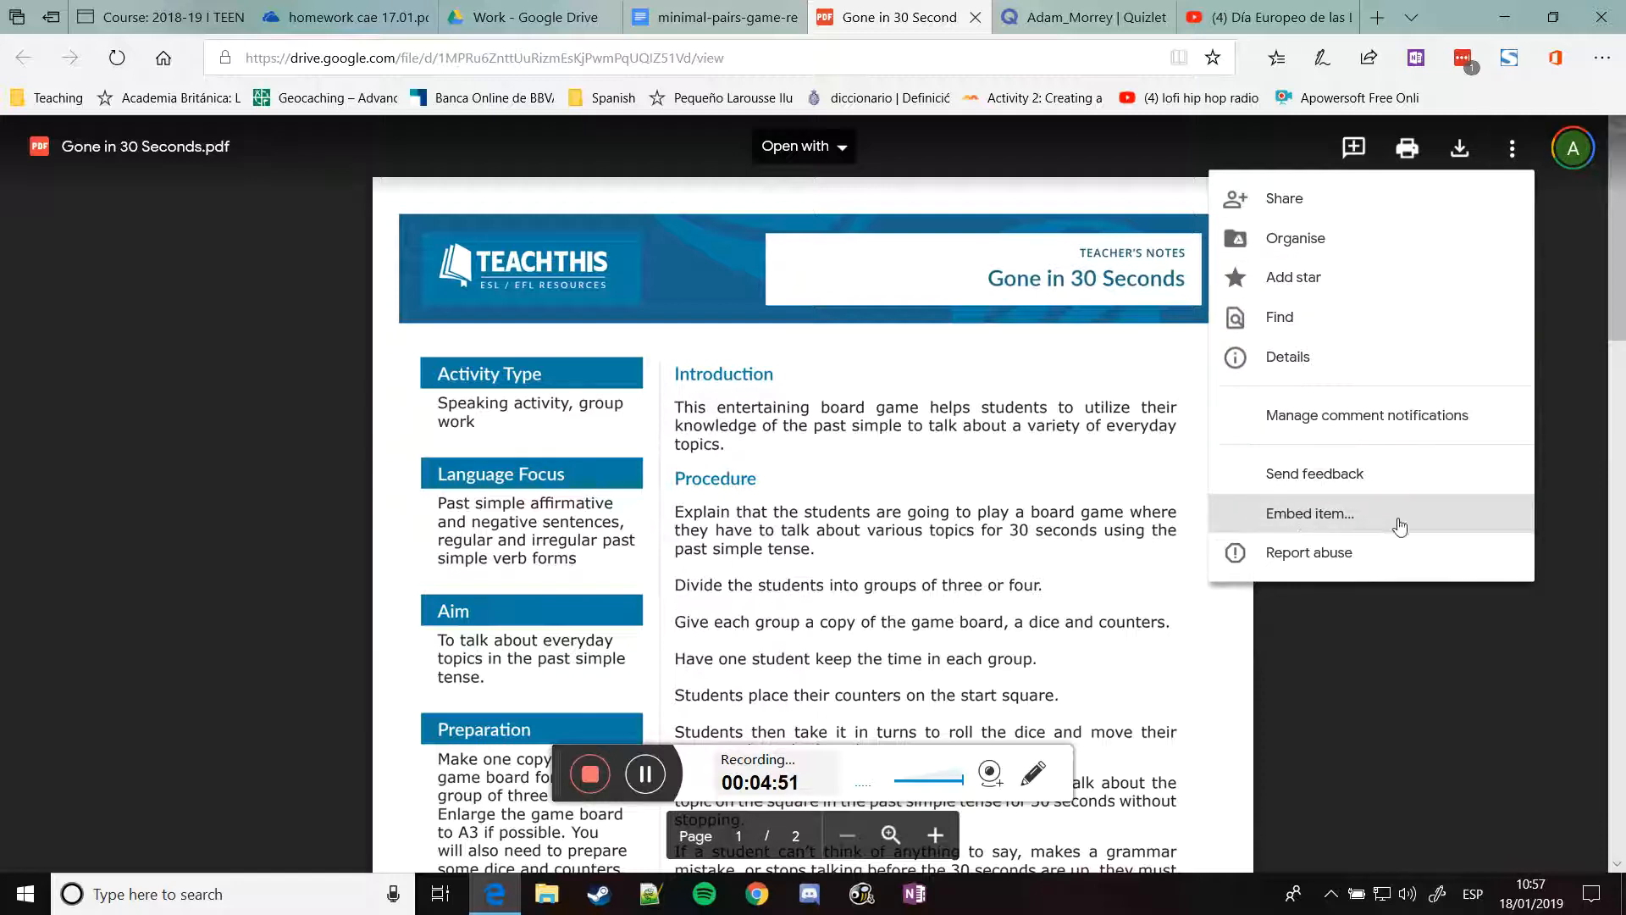
left_click(1248, 525)
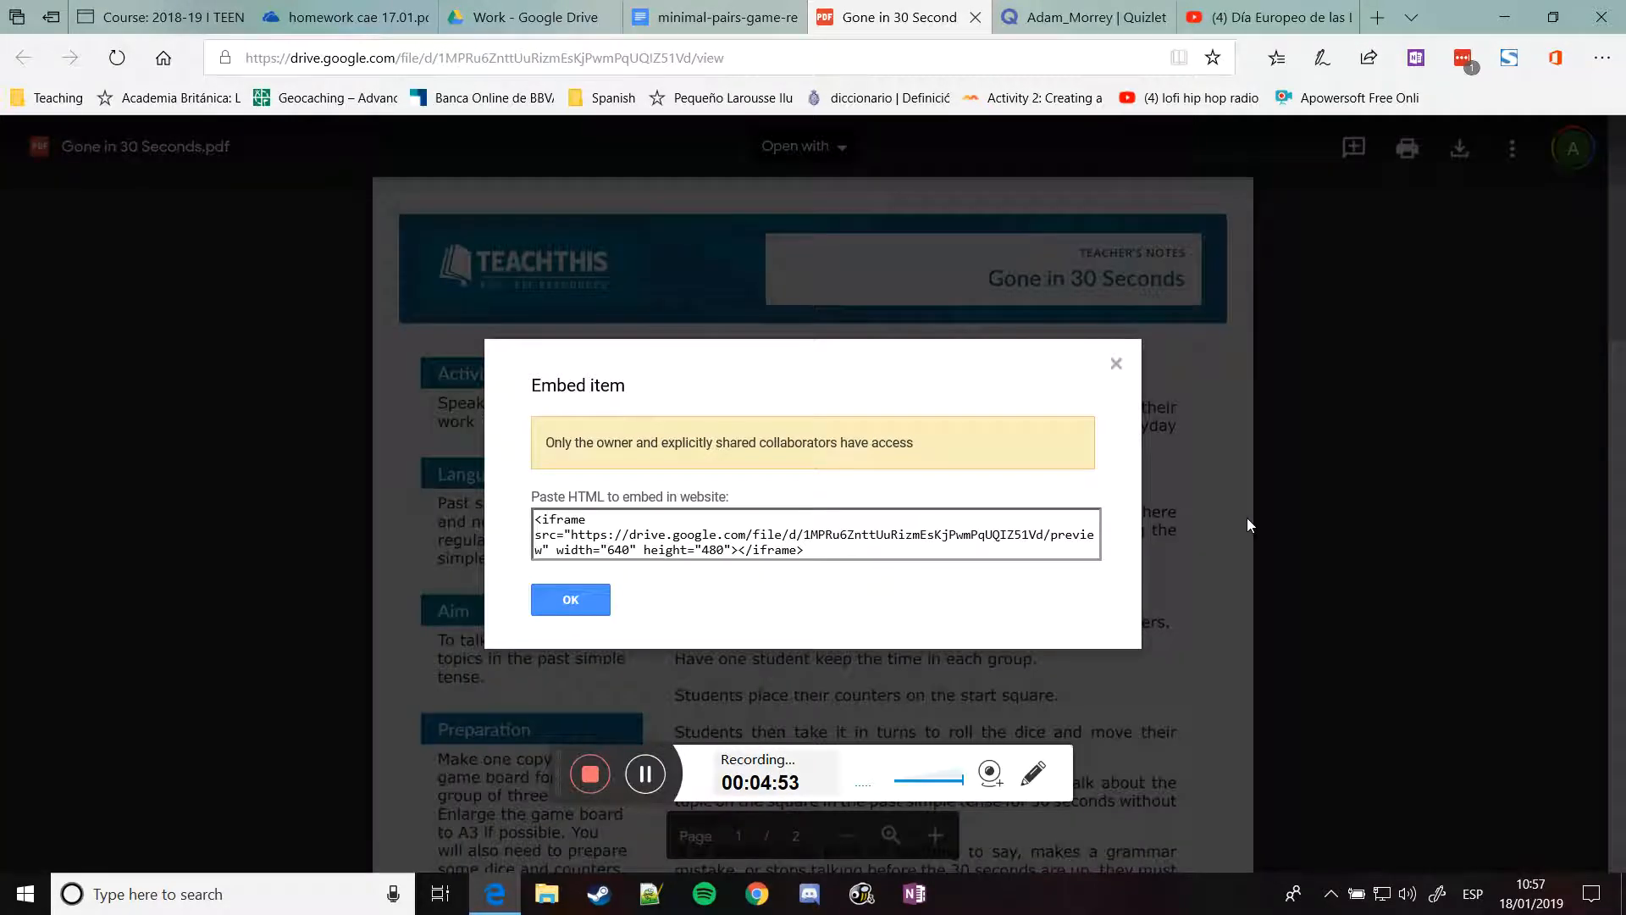
left_click_drag(815, 554, 527, 531)
key("ctrl+c")
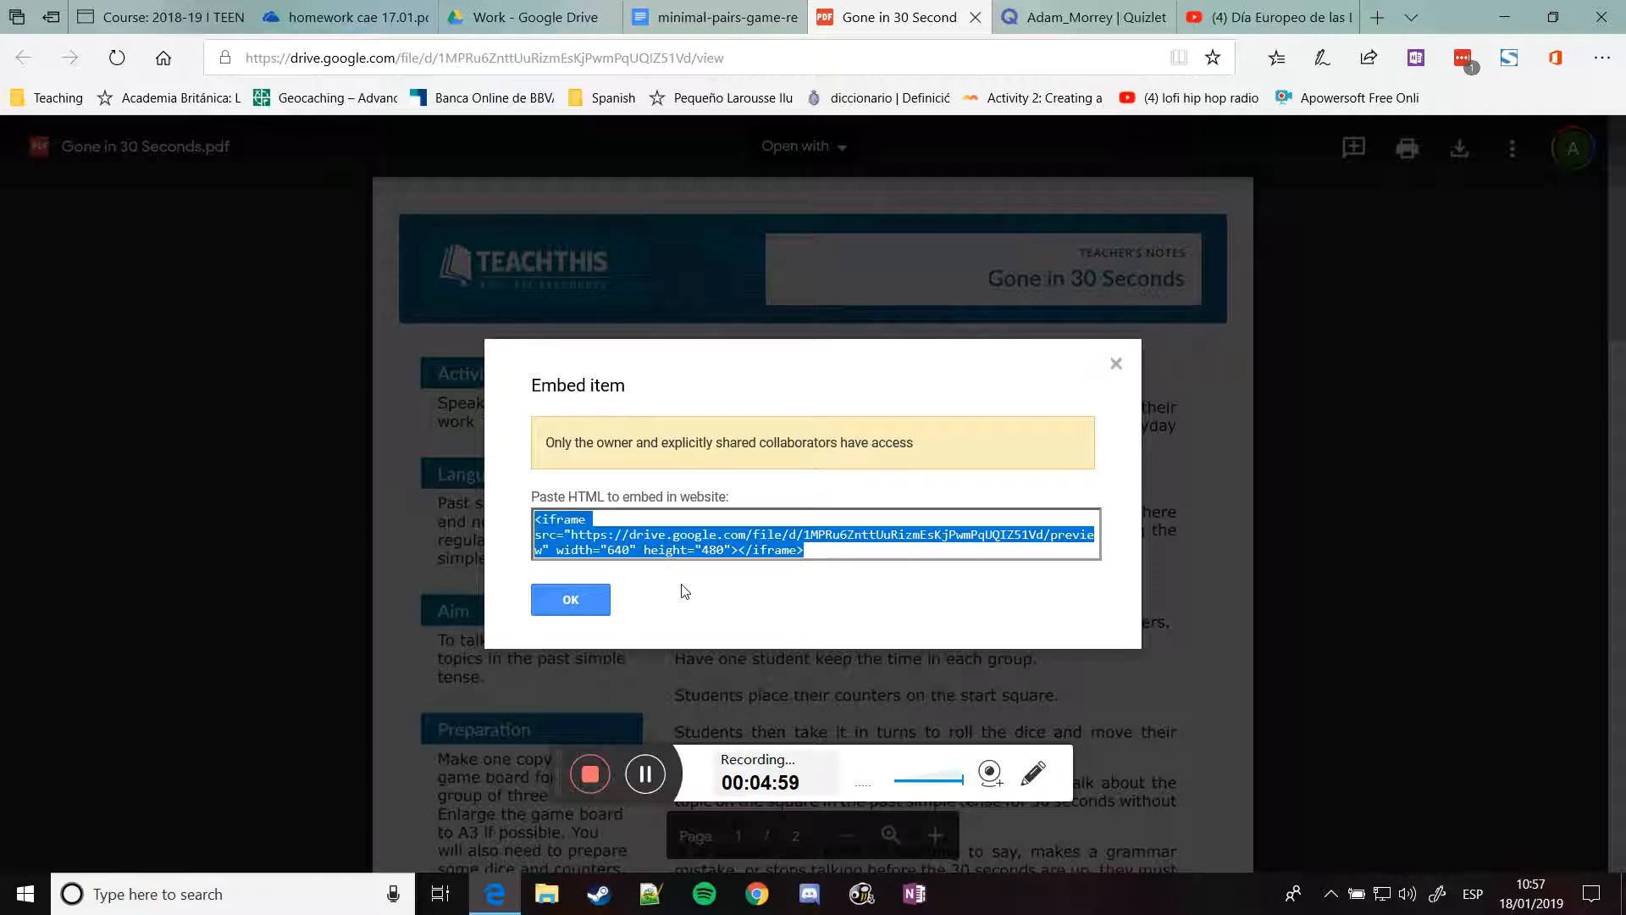
left_click(571, 600)
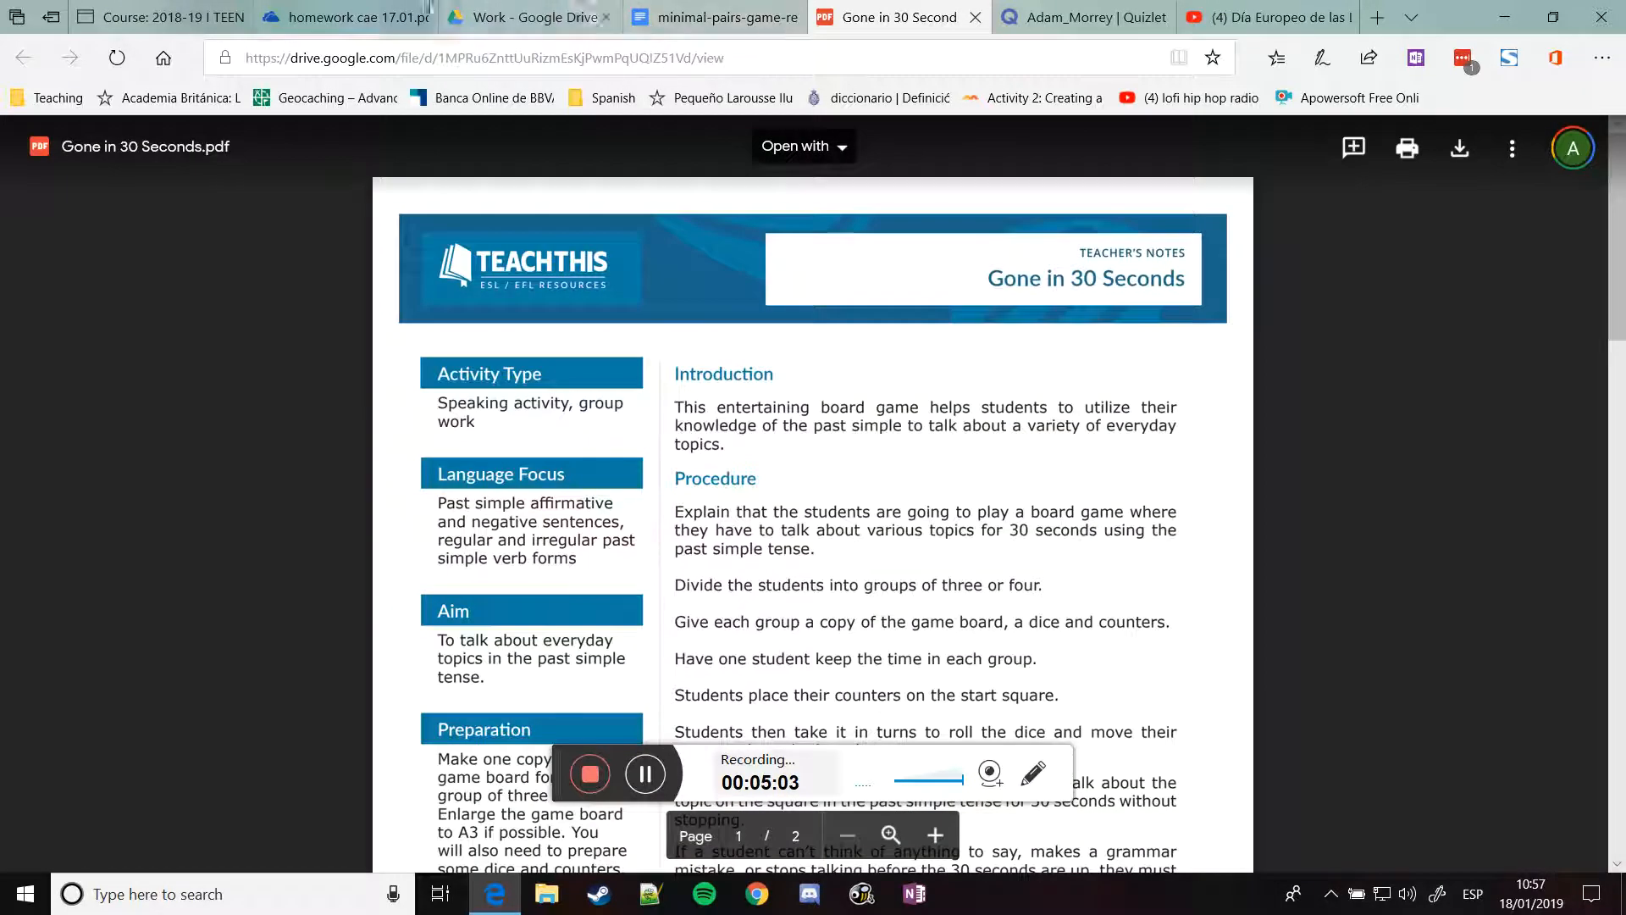
Back in Moodle, add a new Page resource to Unit 4 - Selling and spending
left_click(186, 17)
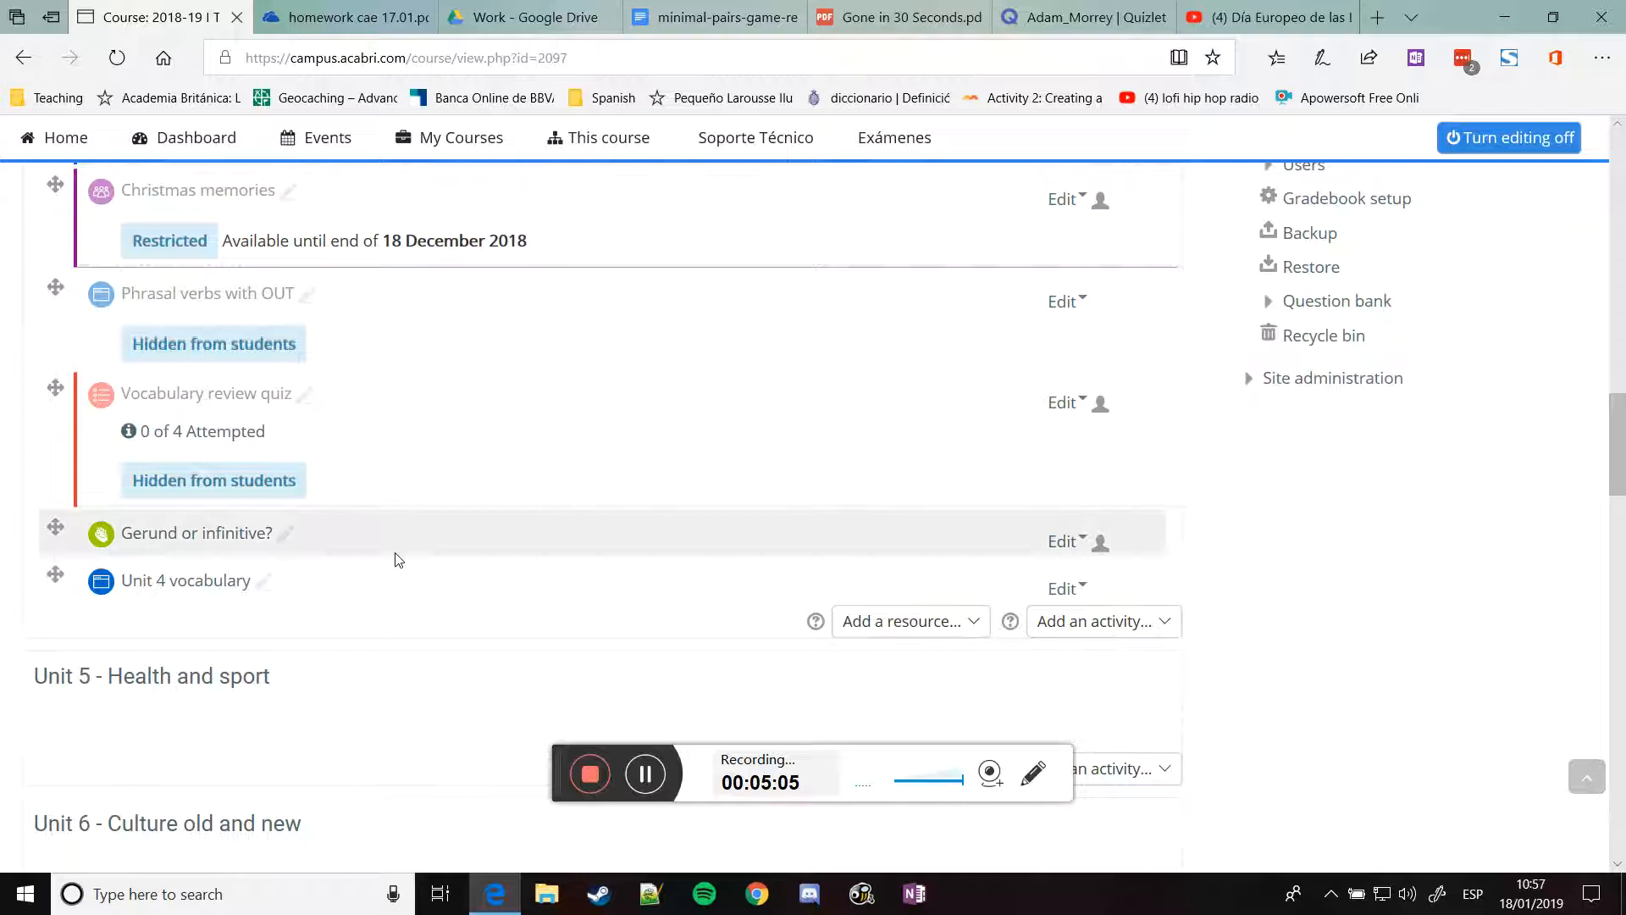
scroll(900, 507, "down", 1)
left_click(900, 507)
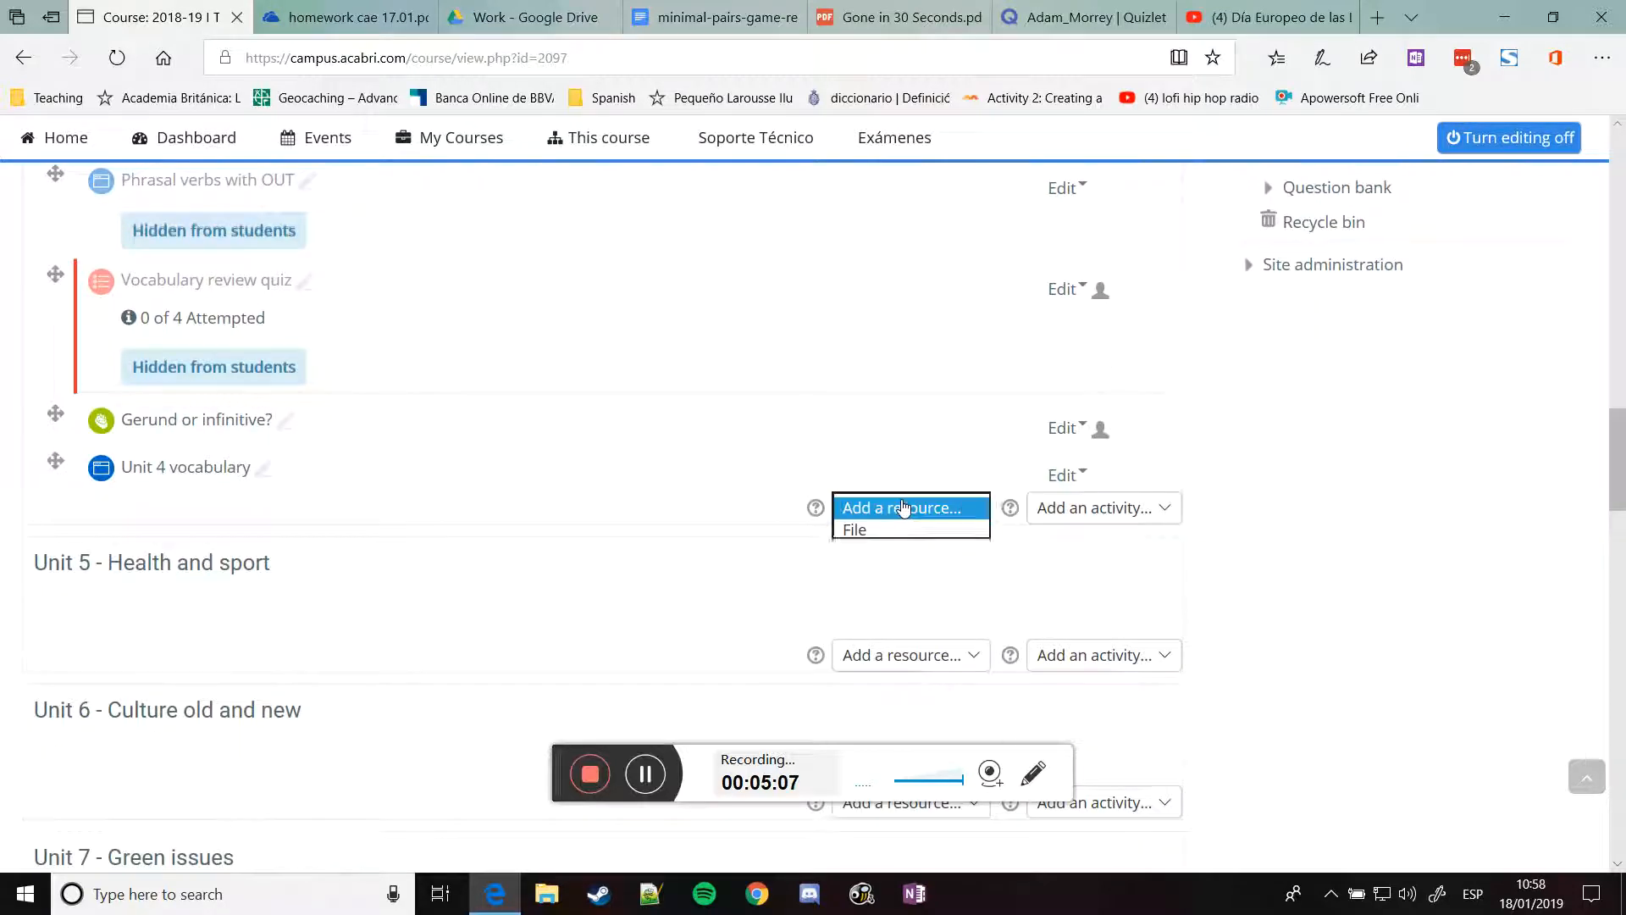
left_click(1084, 514)
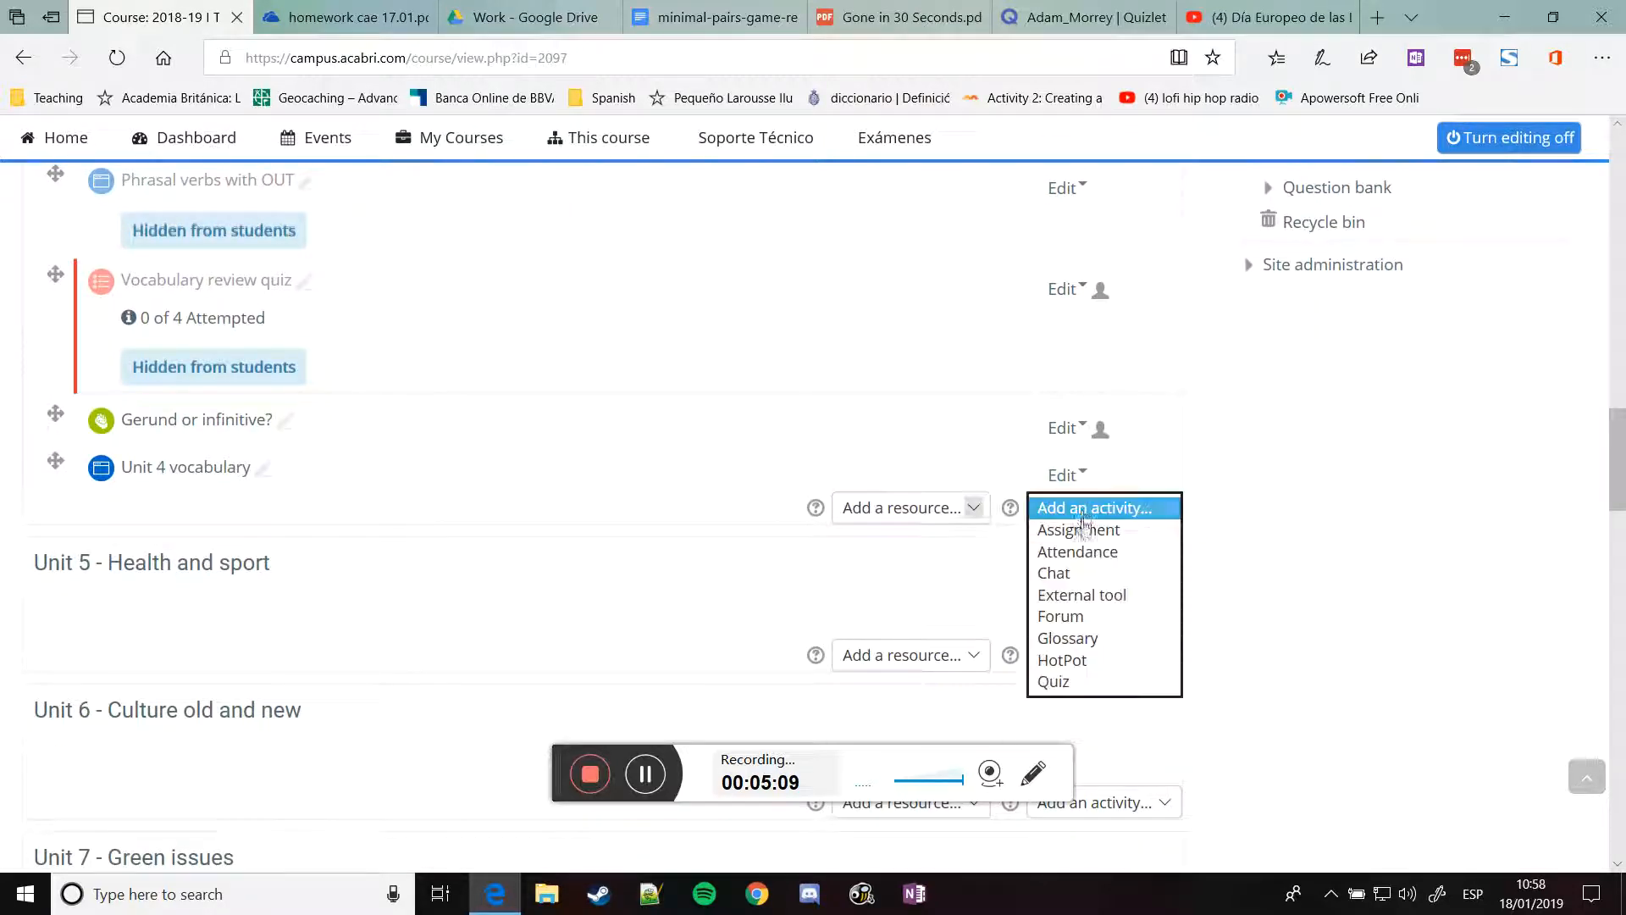
left_click(919, 512)
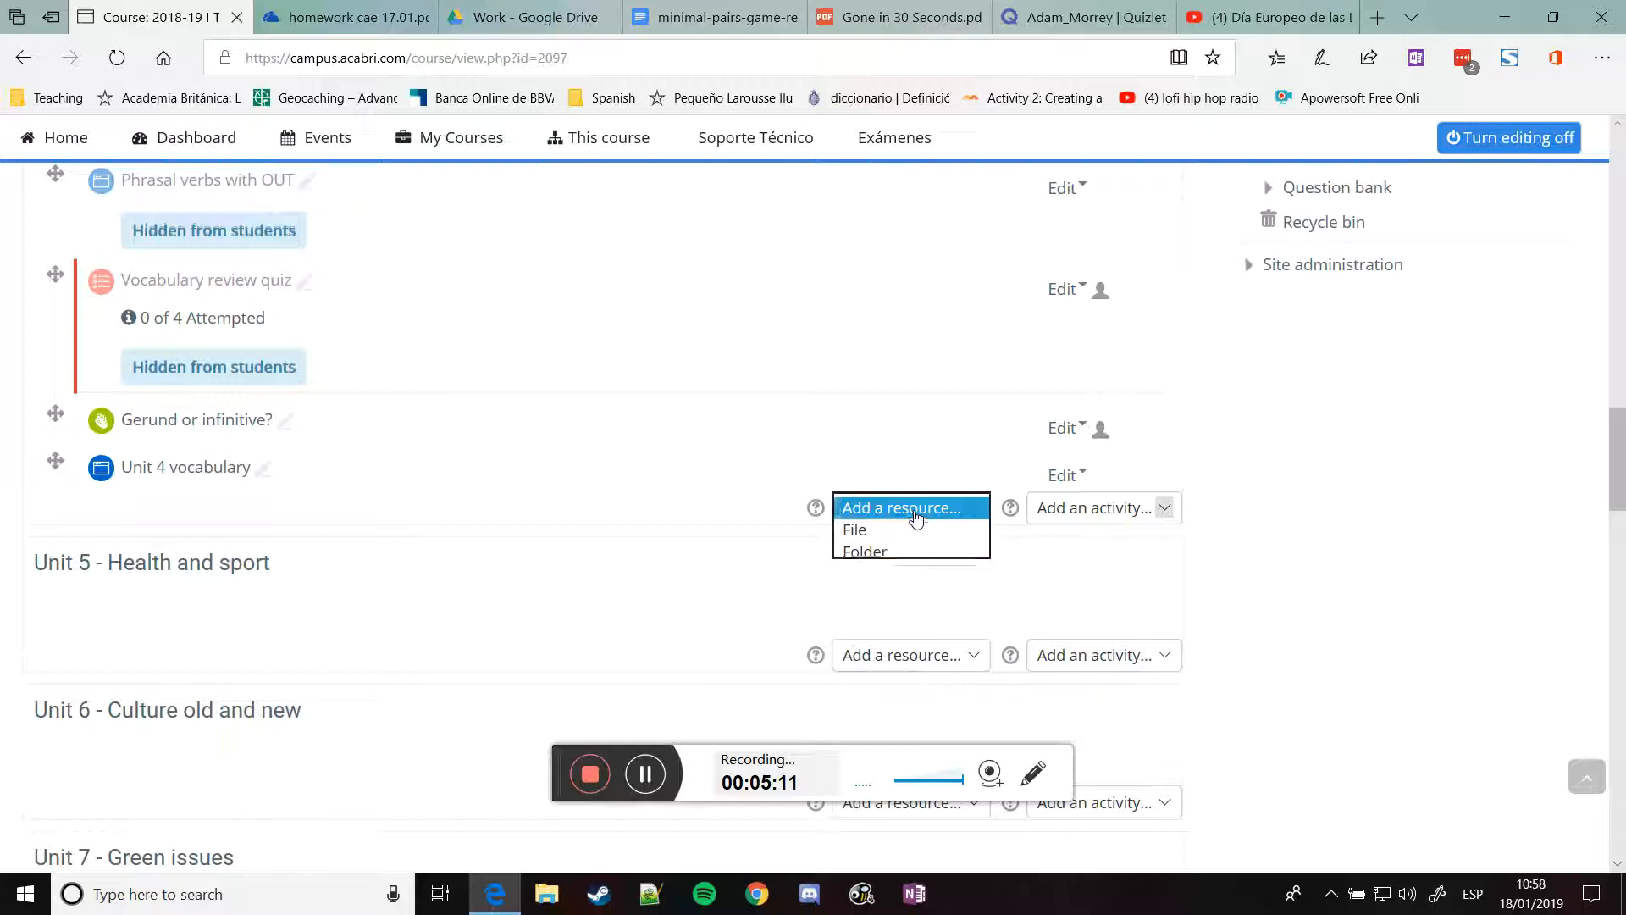
left_click(872, 595)
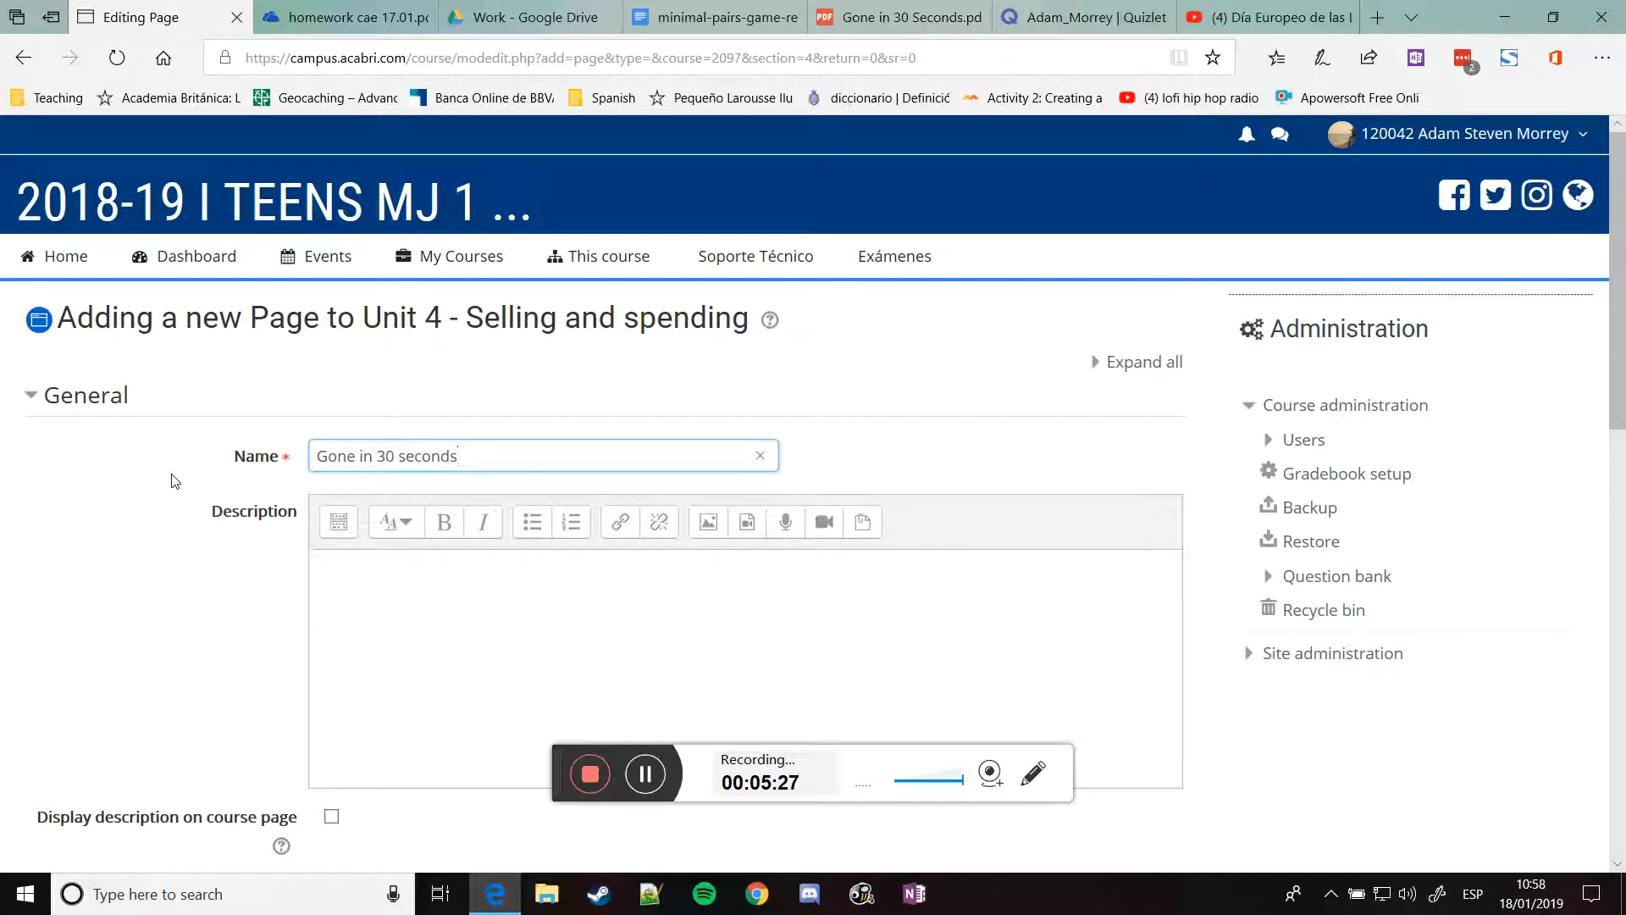
Paste the Google Drive iframe code as the page content in HTML view and save the page
scroll(174, 481, "down", 3)
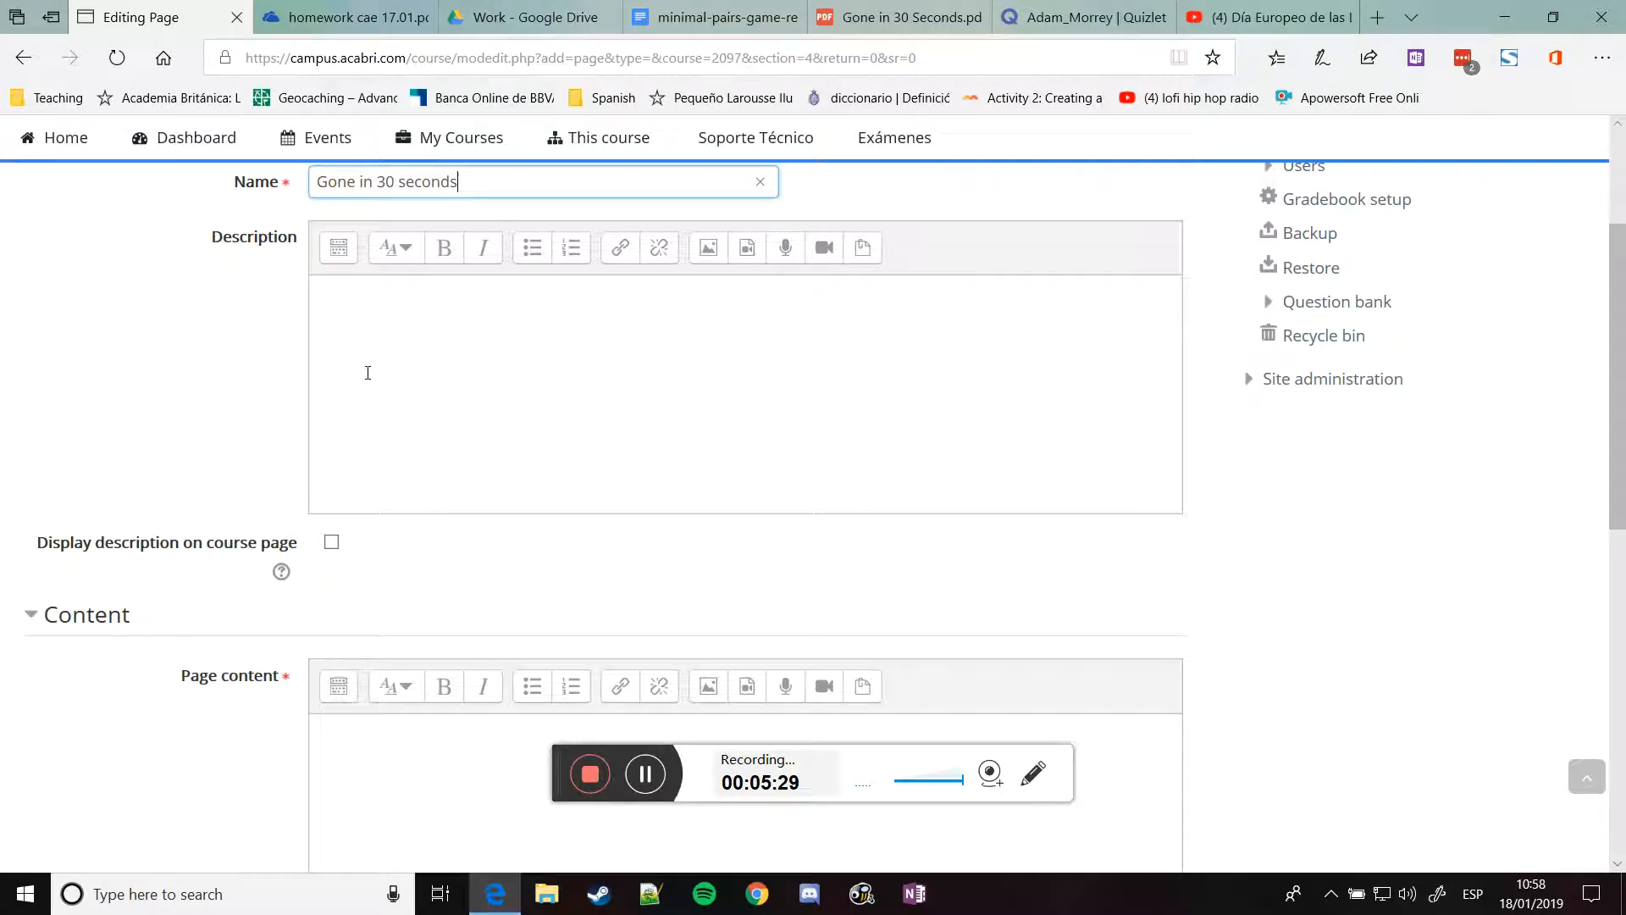
scroll(207, 353, "down", 4)
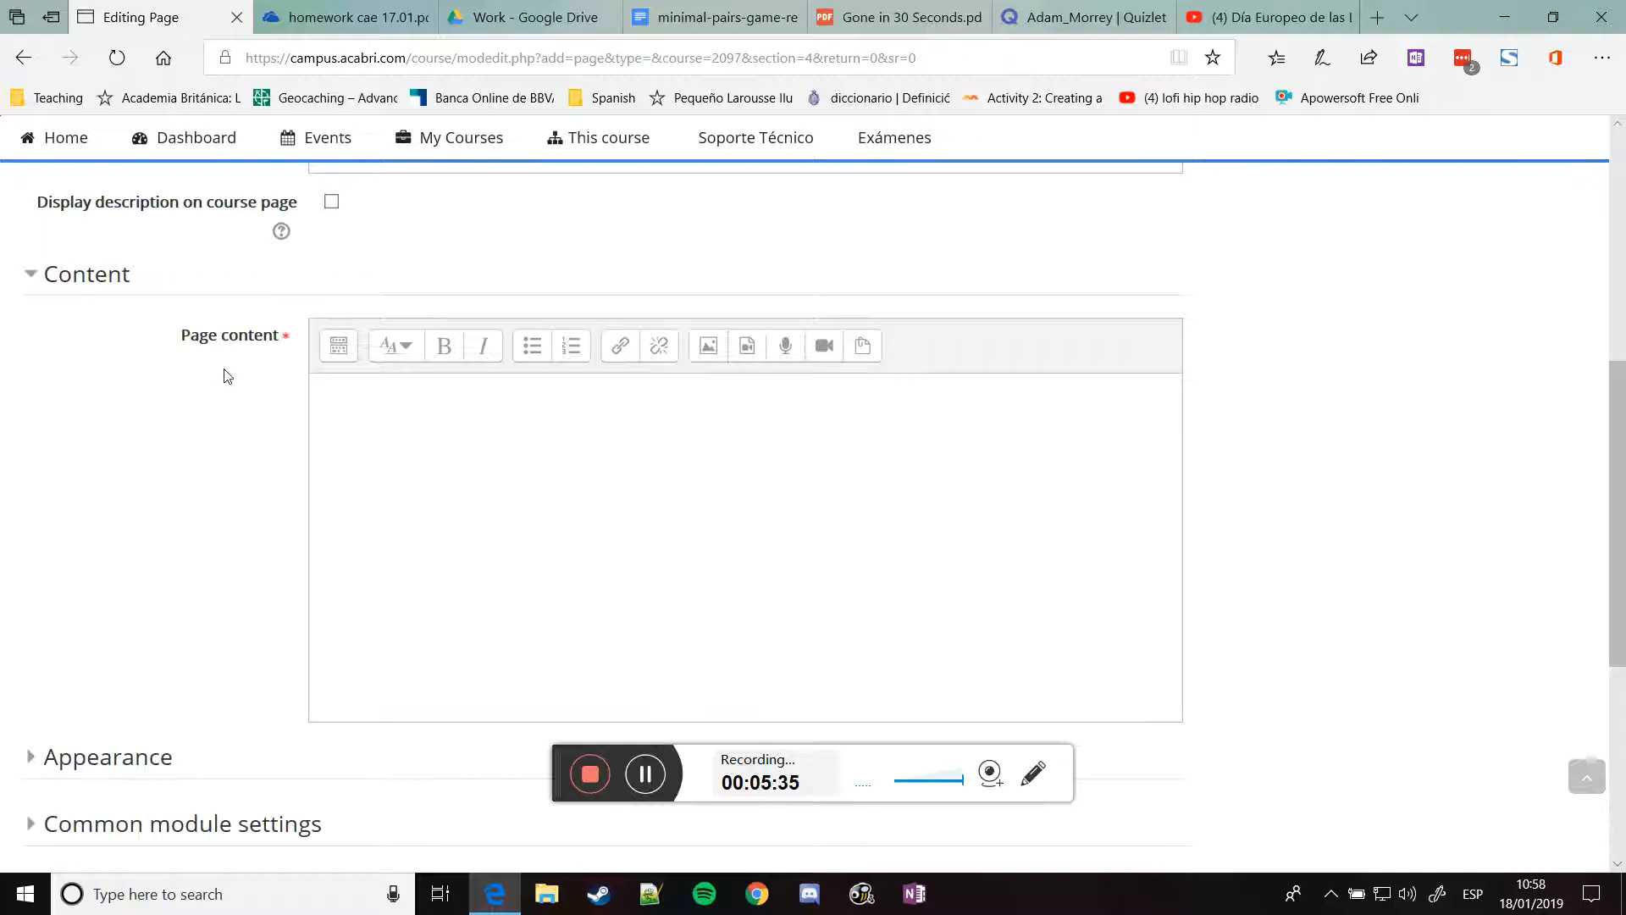
left_click(338, 347)
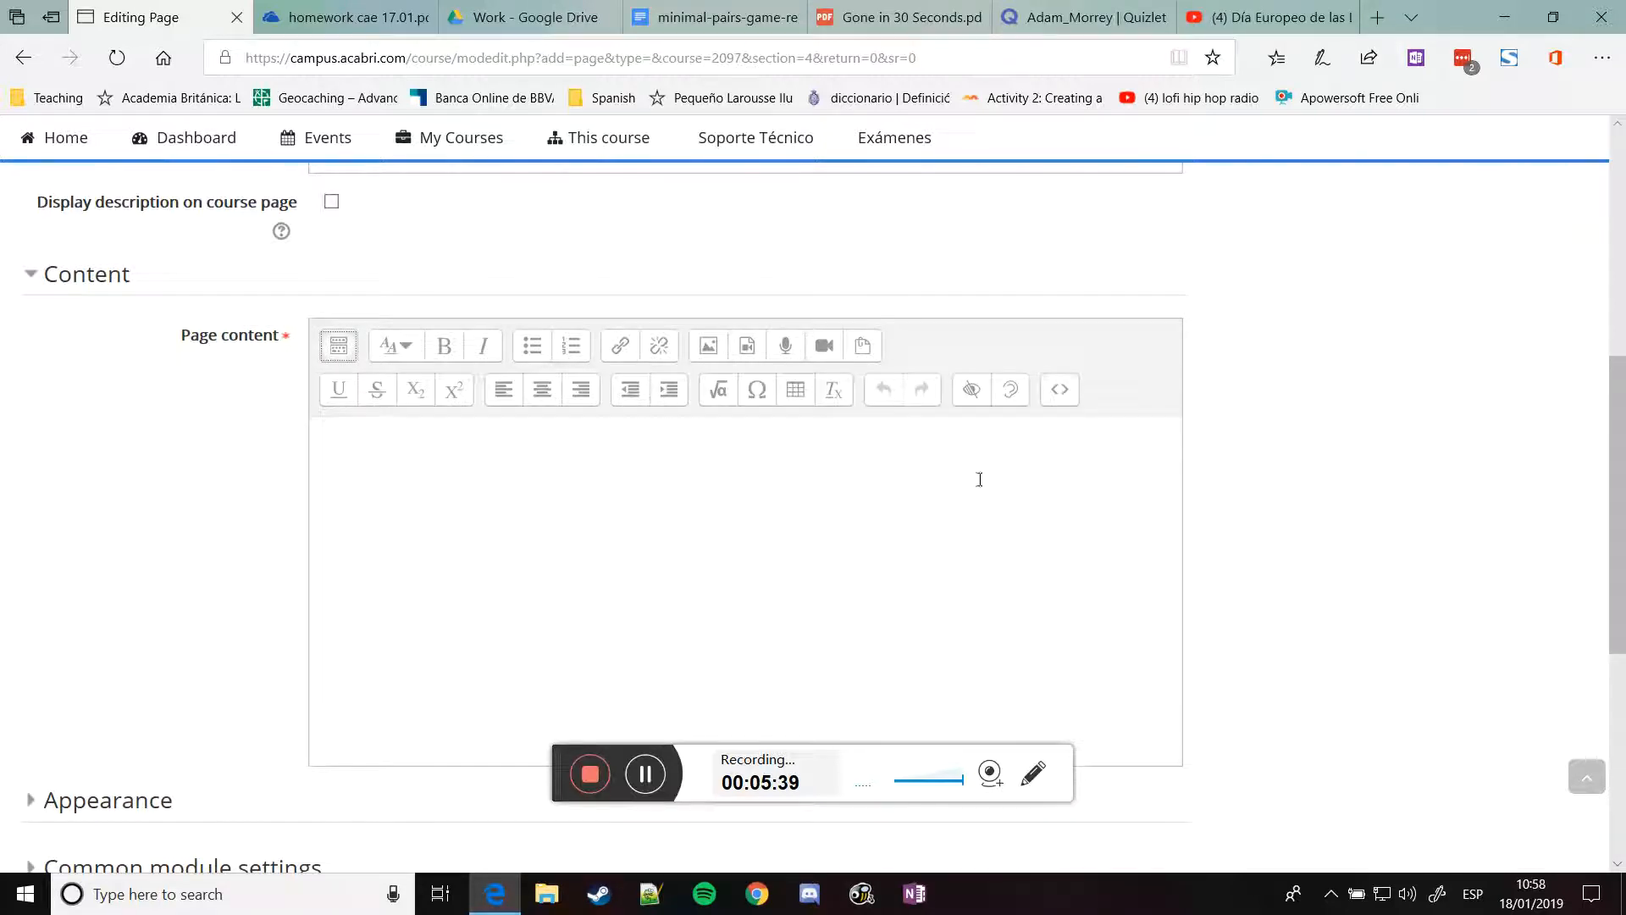
left_click(1054, 391)
key("ctrl+v")
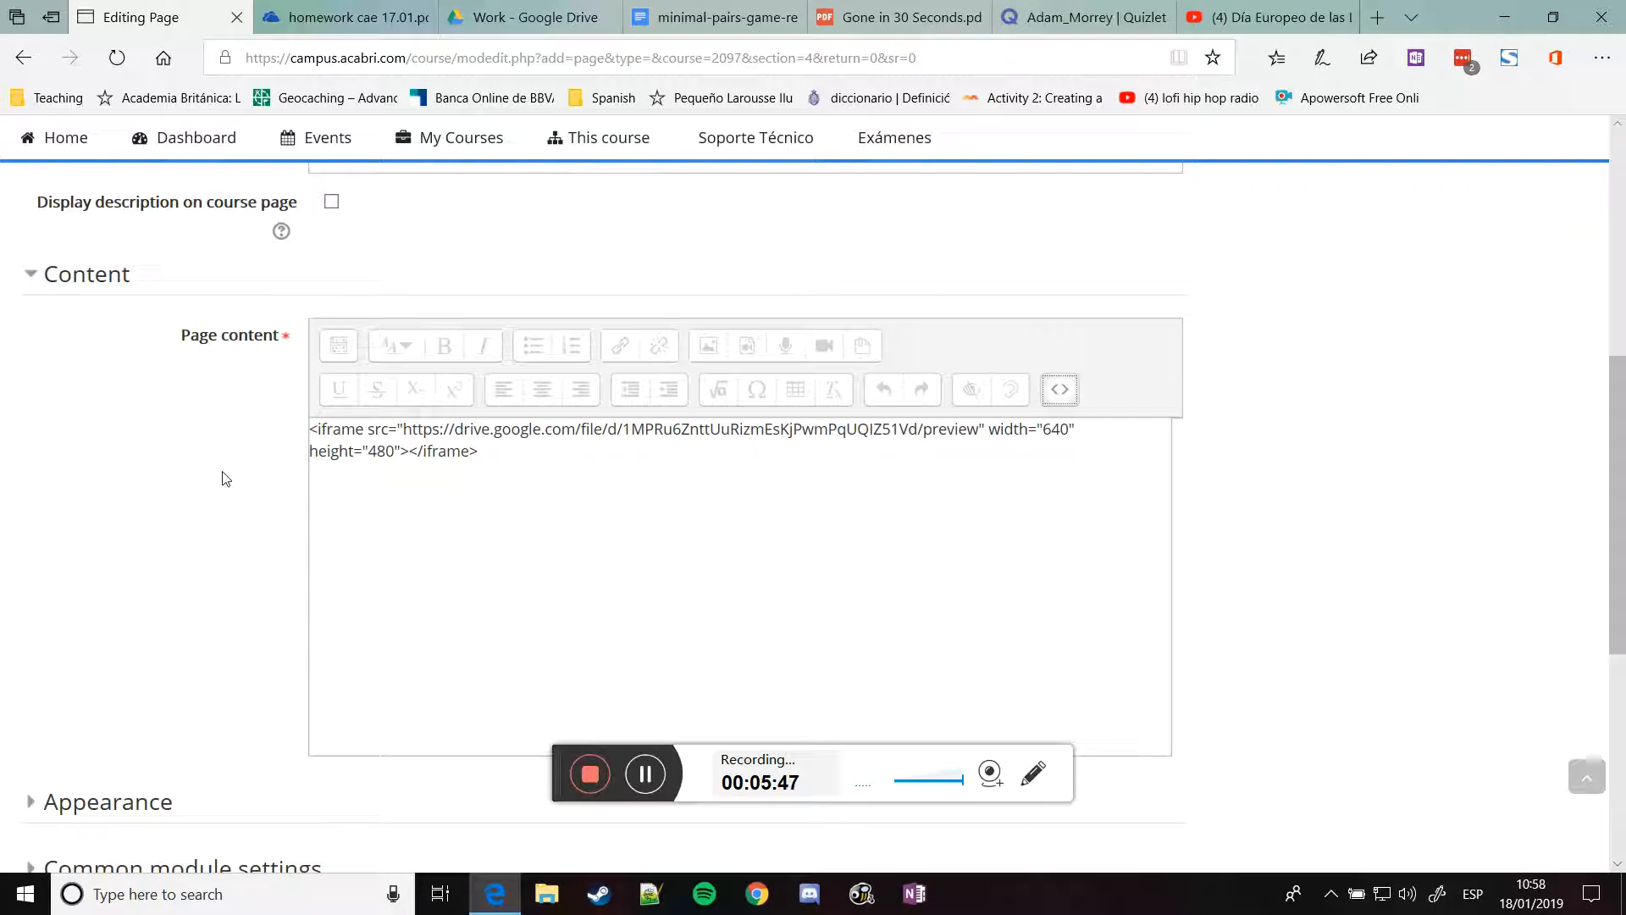
scroll(225, 472, "down", 5)
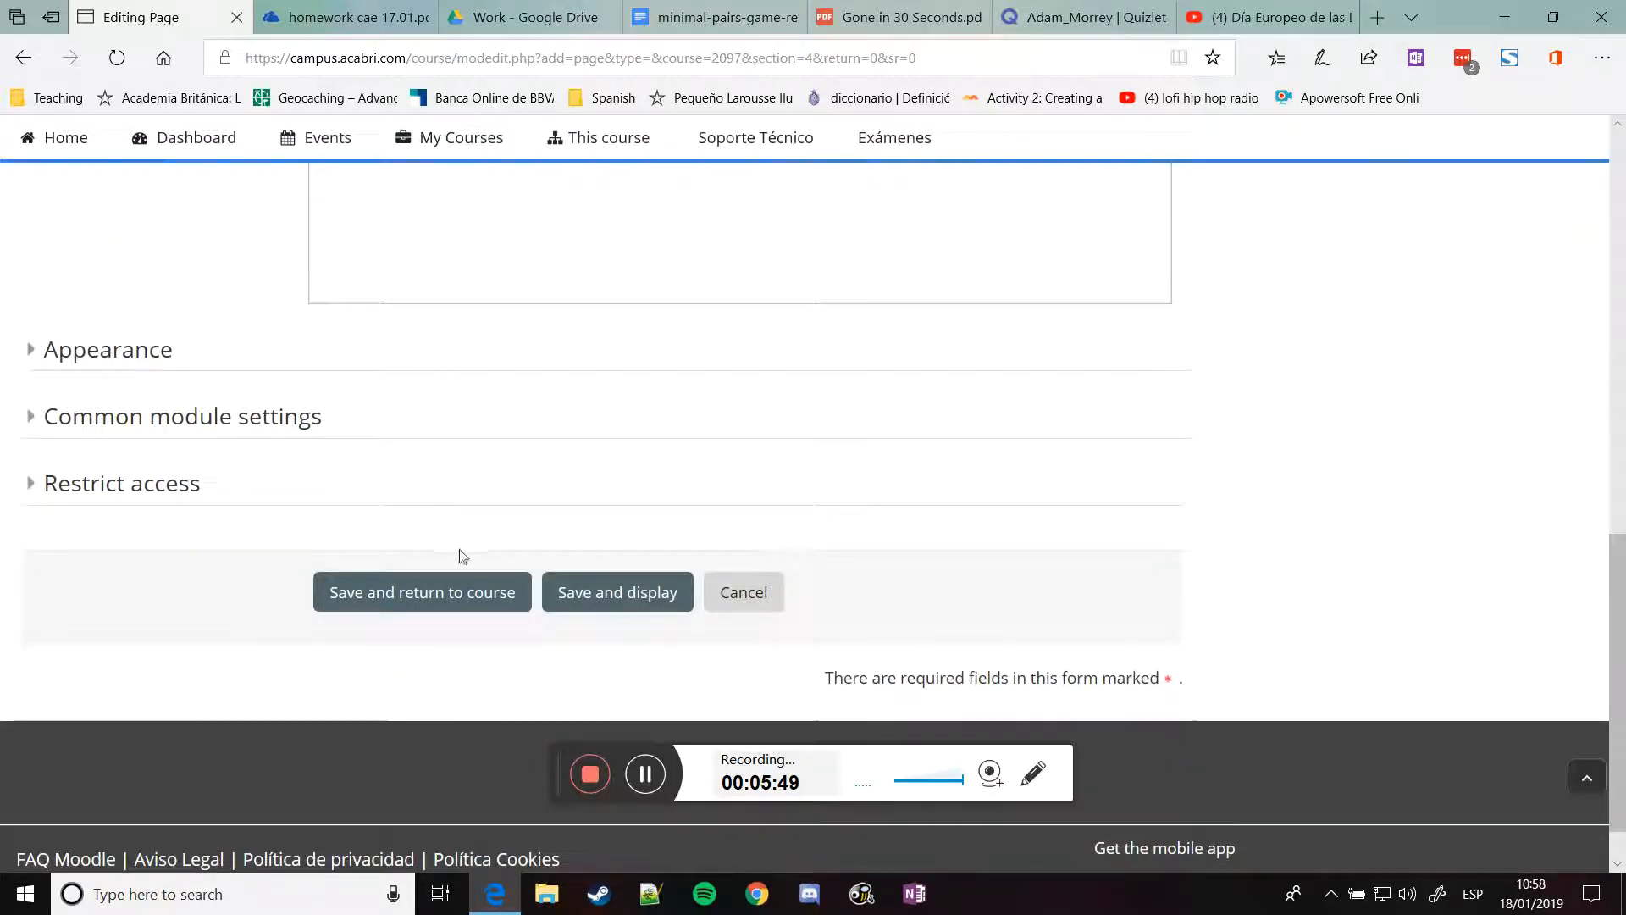
left_click(453, 597)
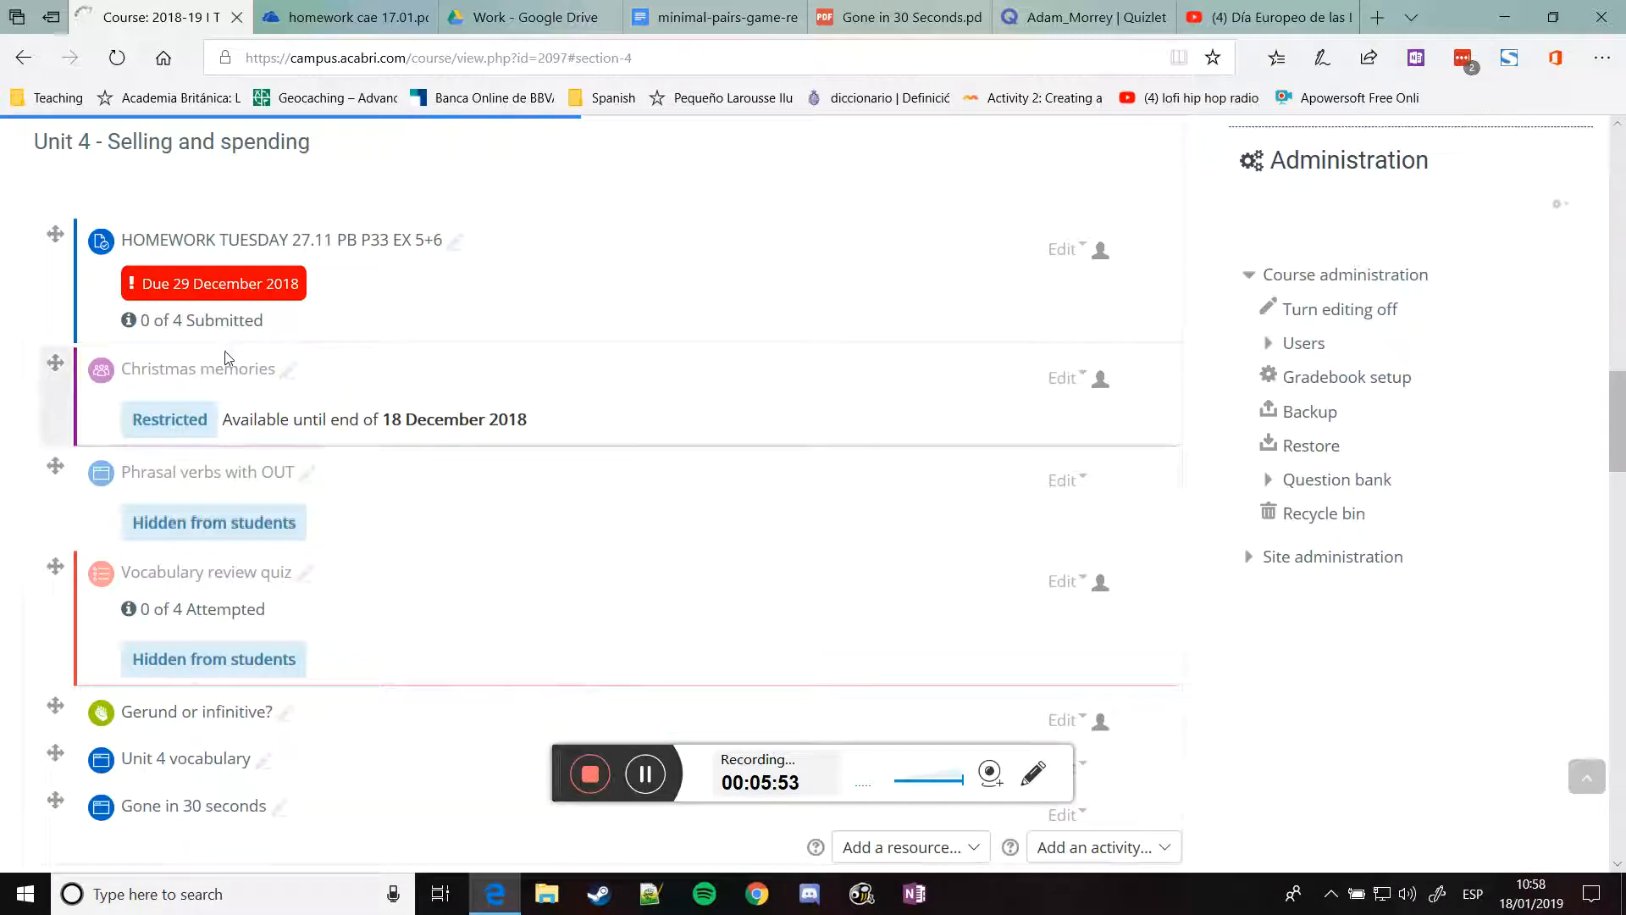
scroll(363, 461, "down", 3)
scroll(206, 532, "up", 3)
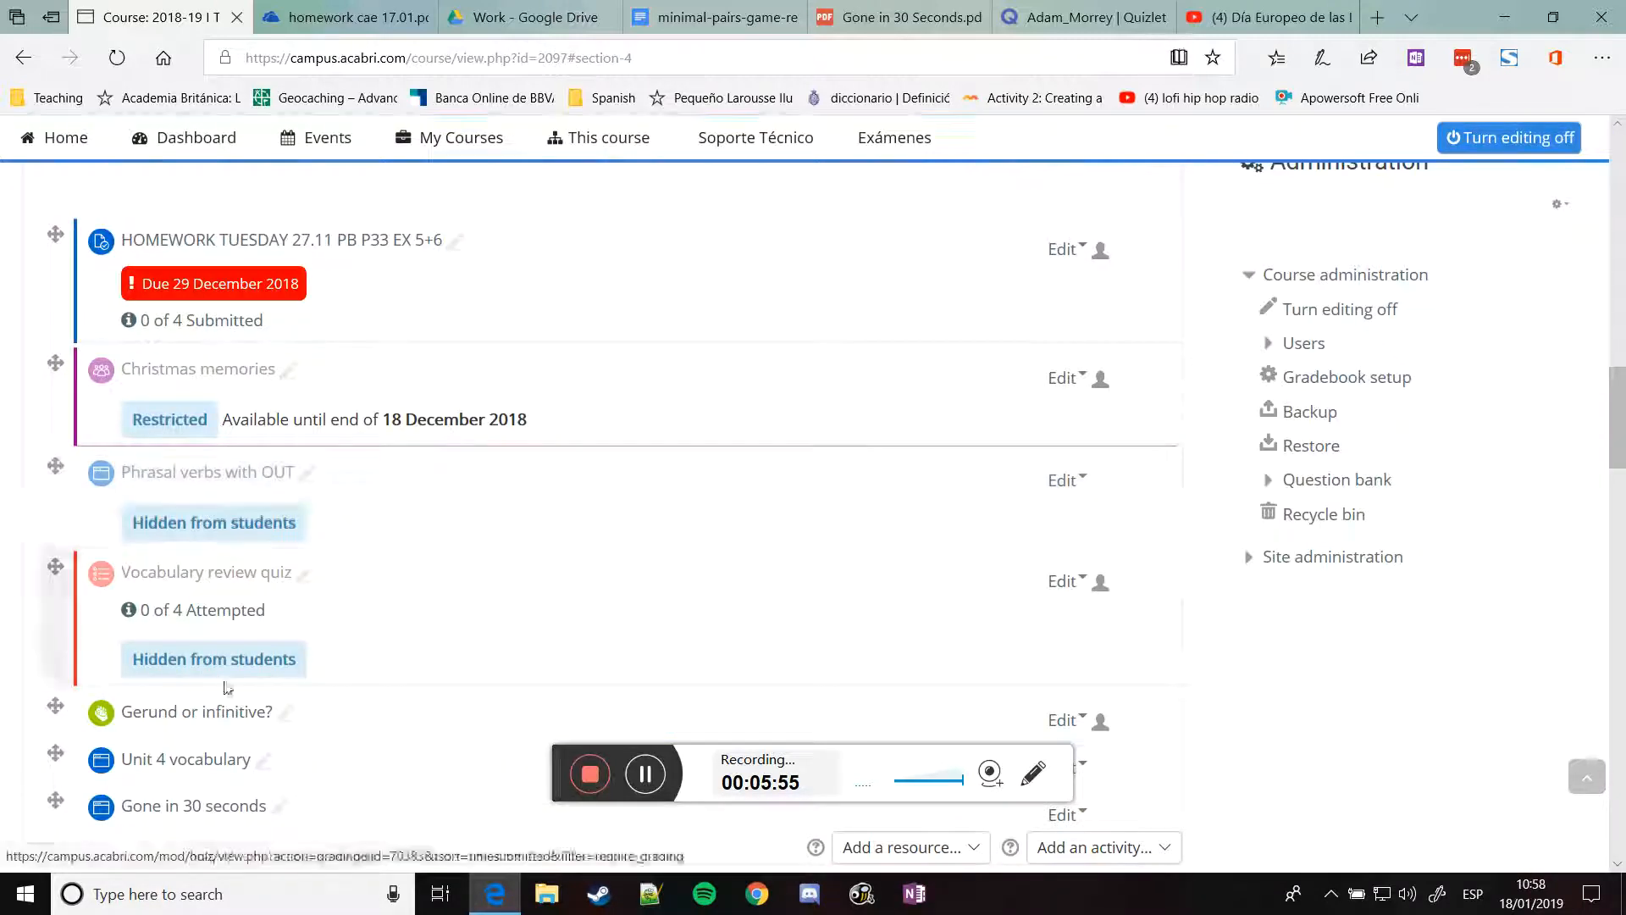
left_click(214, 809)
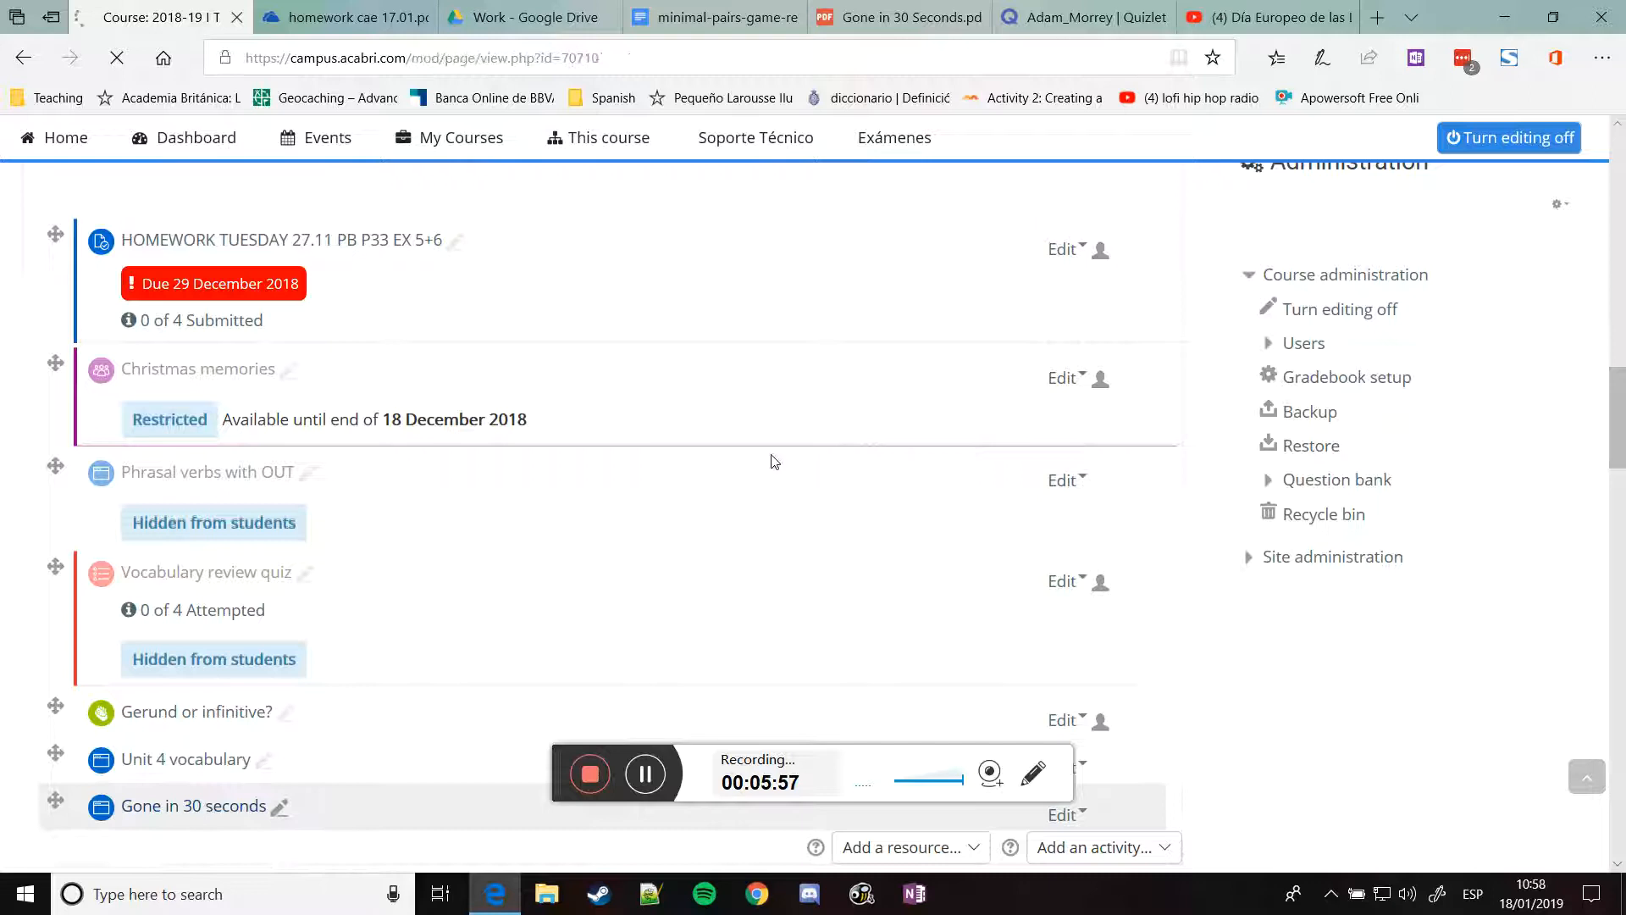
scroll(857, 498, "down", 5)
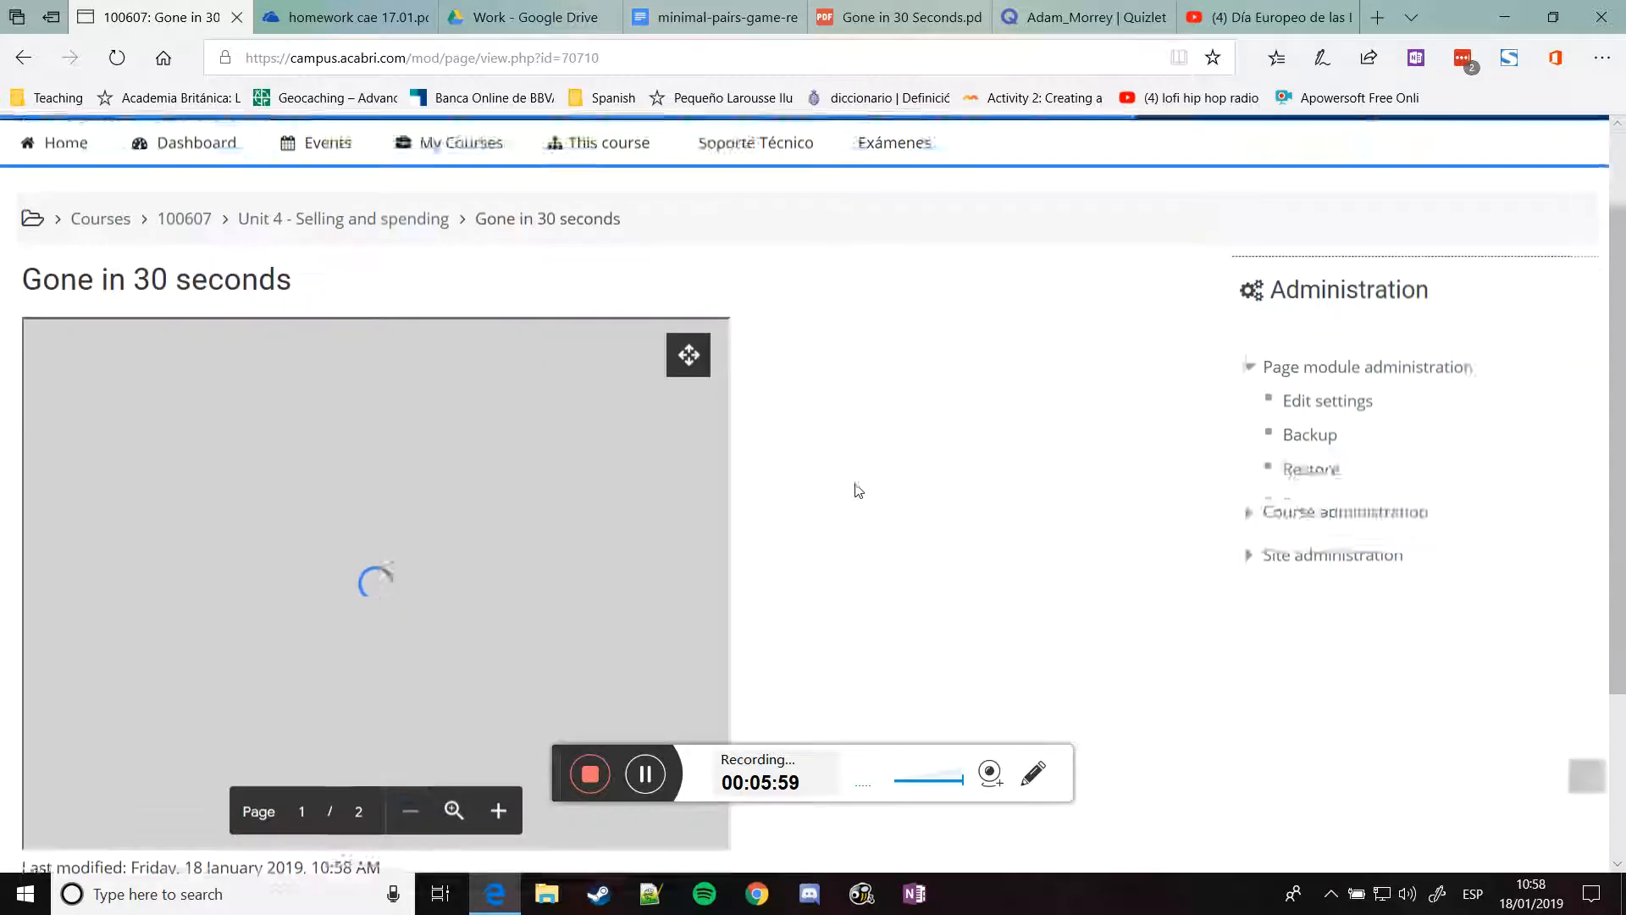
scroll(865, 473, "up", 2)
left_click_drag(718, 288, 715, 246)
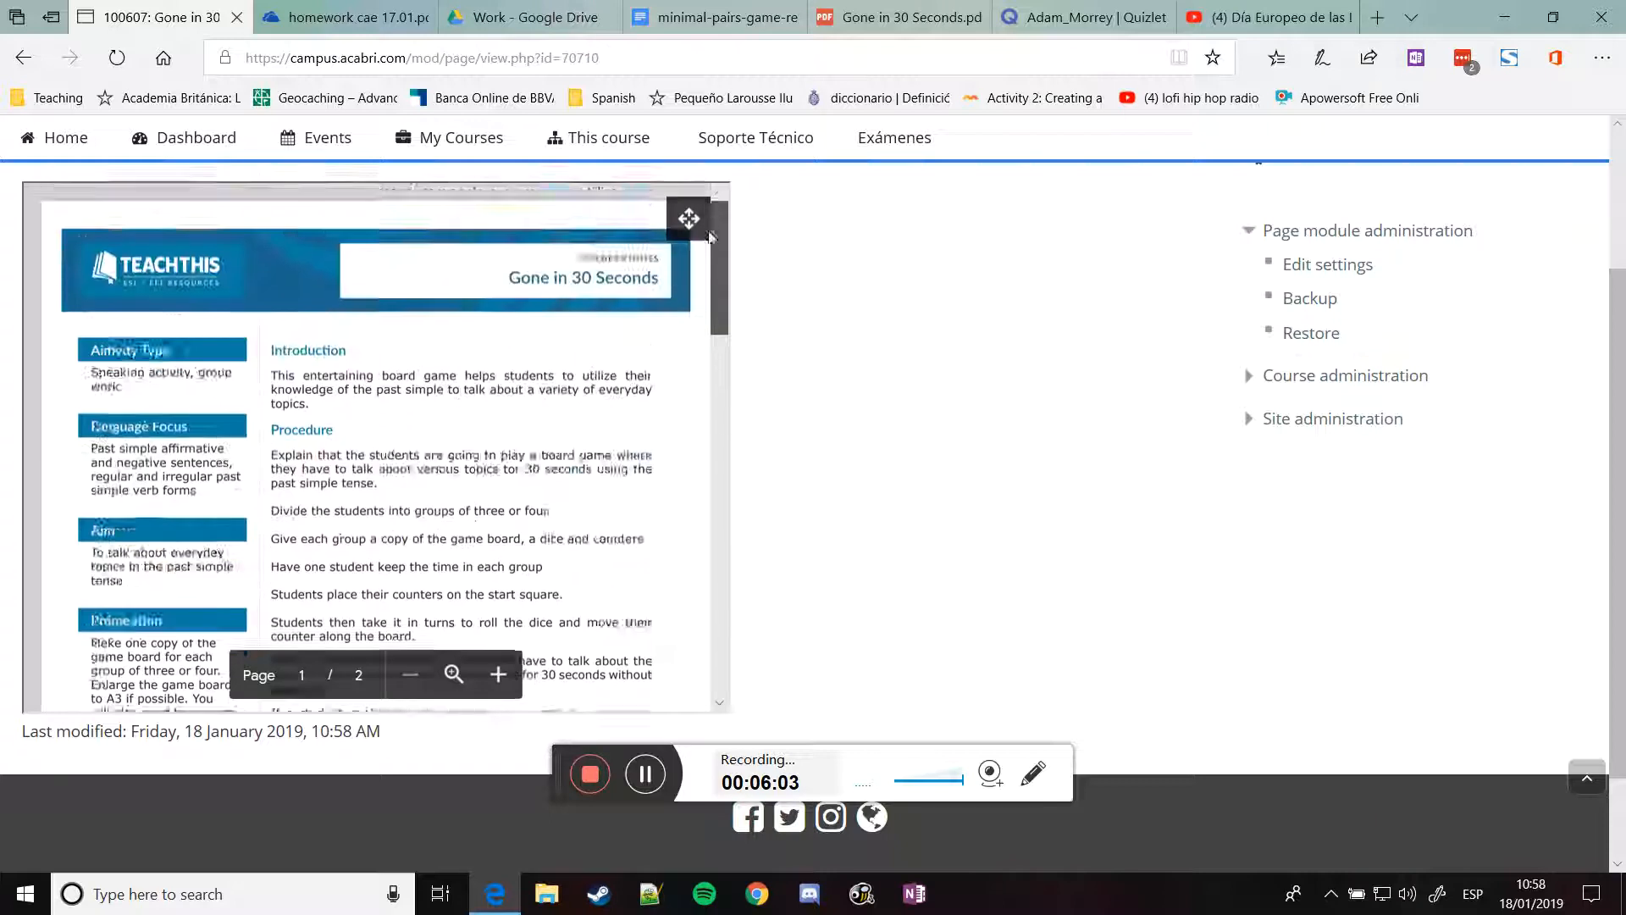
scroll(929, 443, "up", 3)
scroll(929, 443, "down", 3)
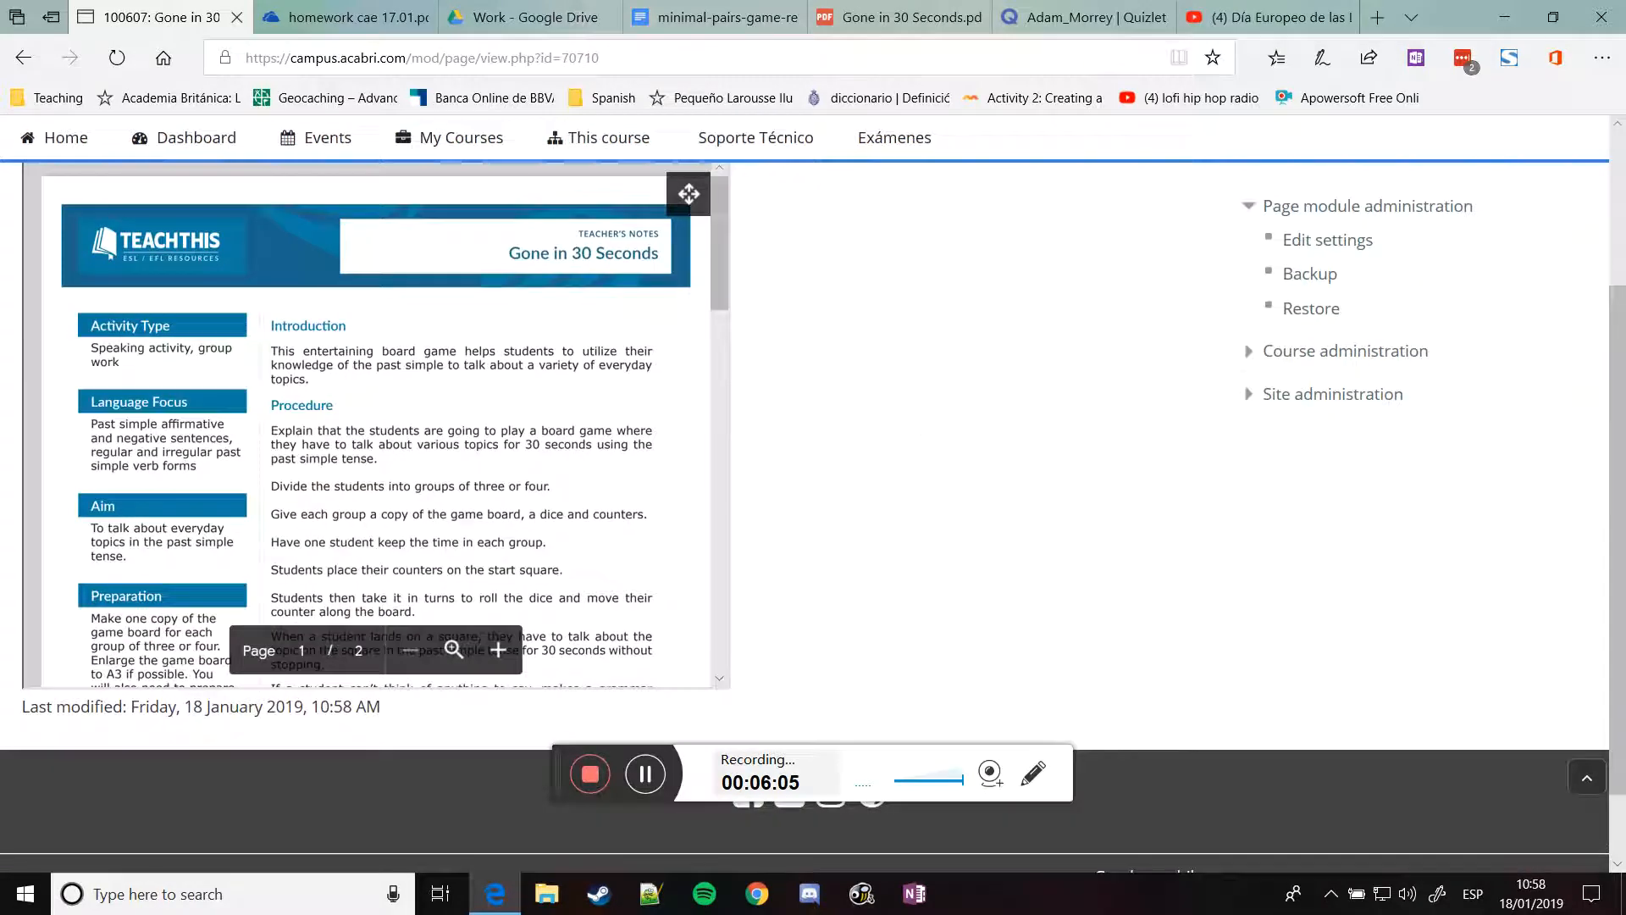
scroll(881, 420, "up", 2)
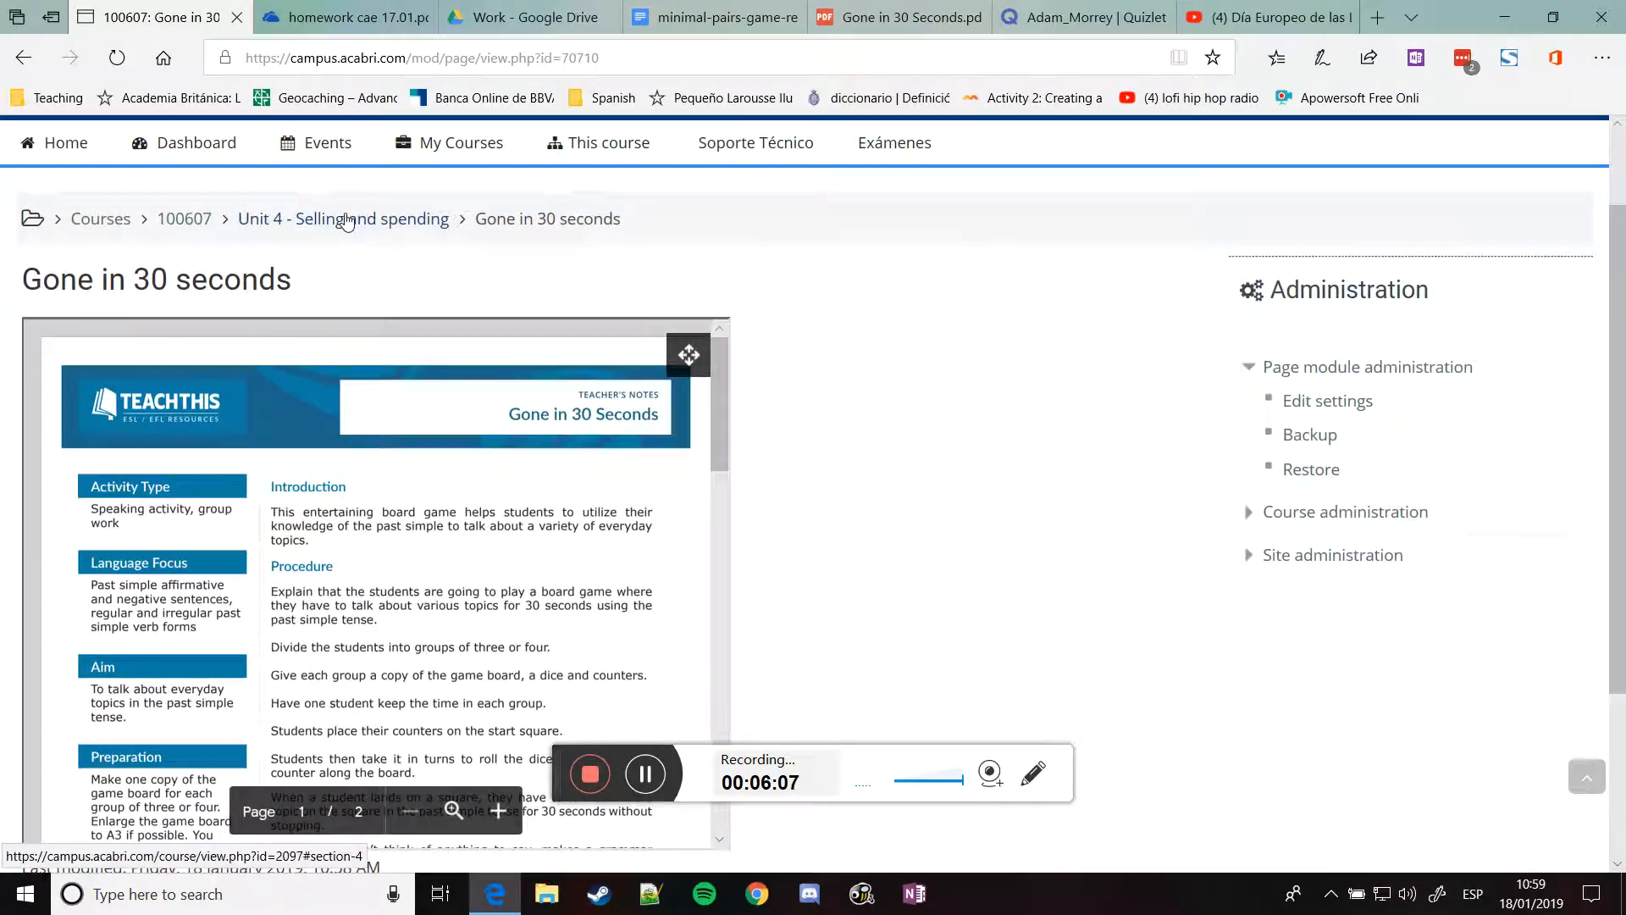
left_click(346, 222)
scroll(915, 479, "down", 10)
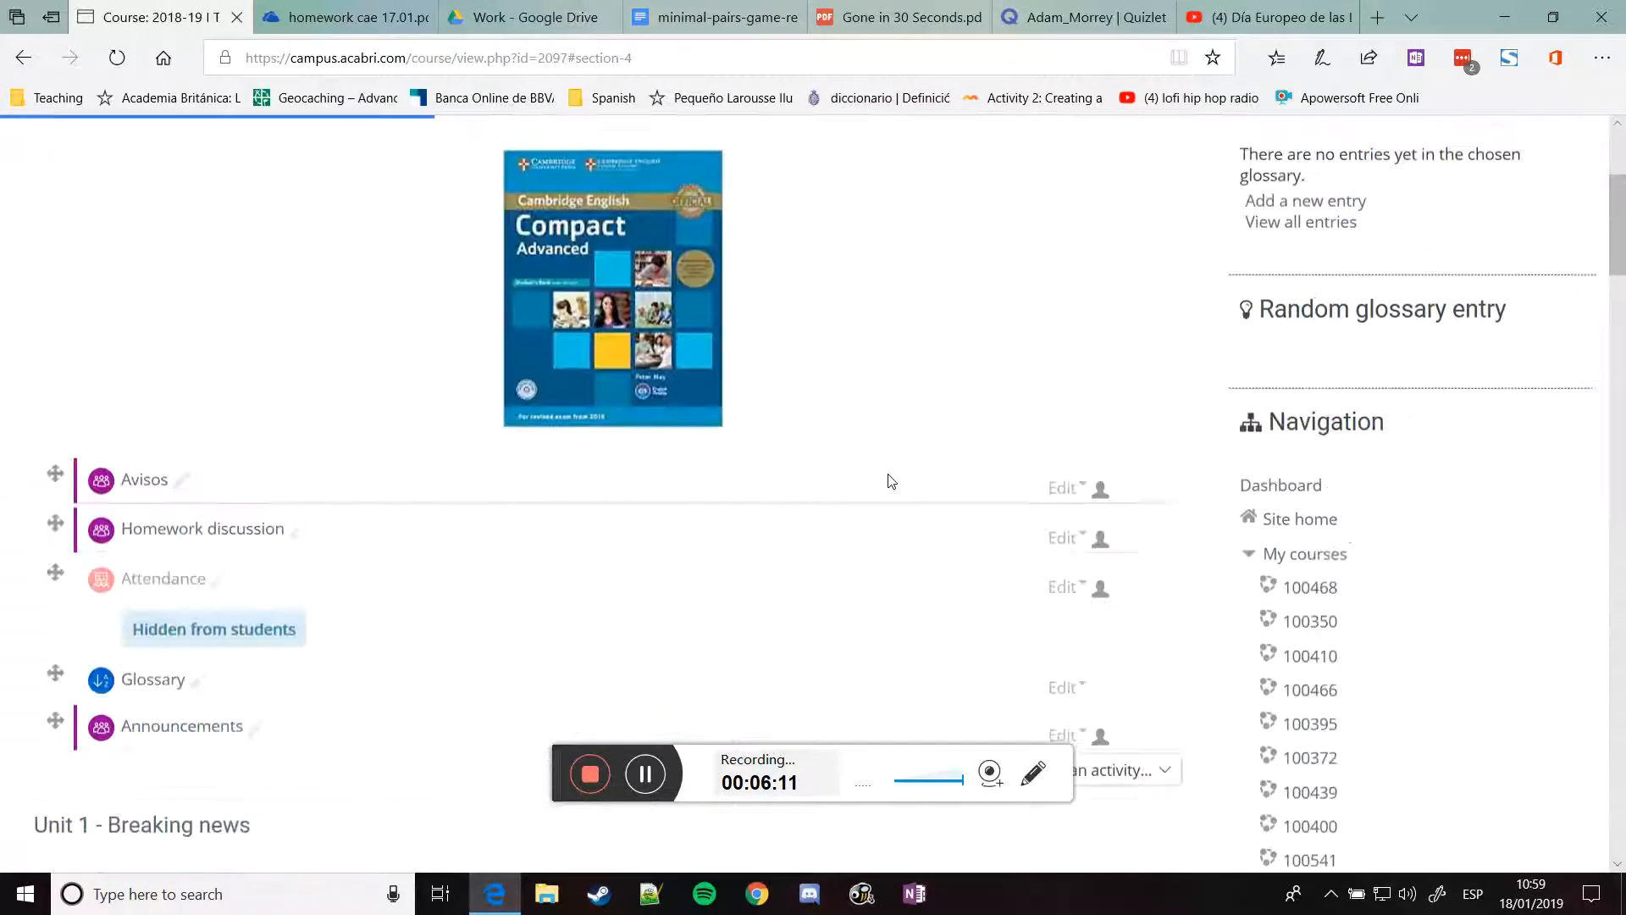
scroll(493, 440, "up", 5)
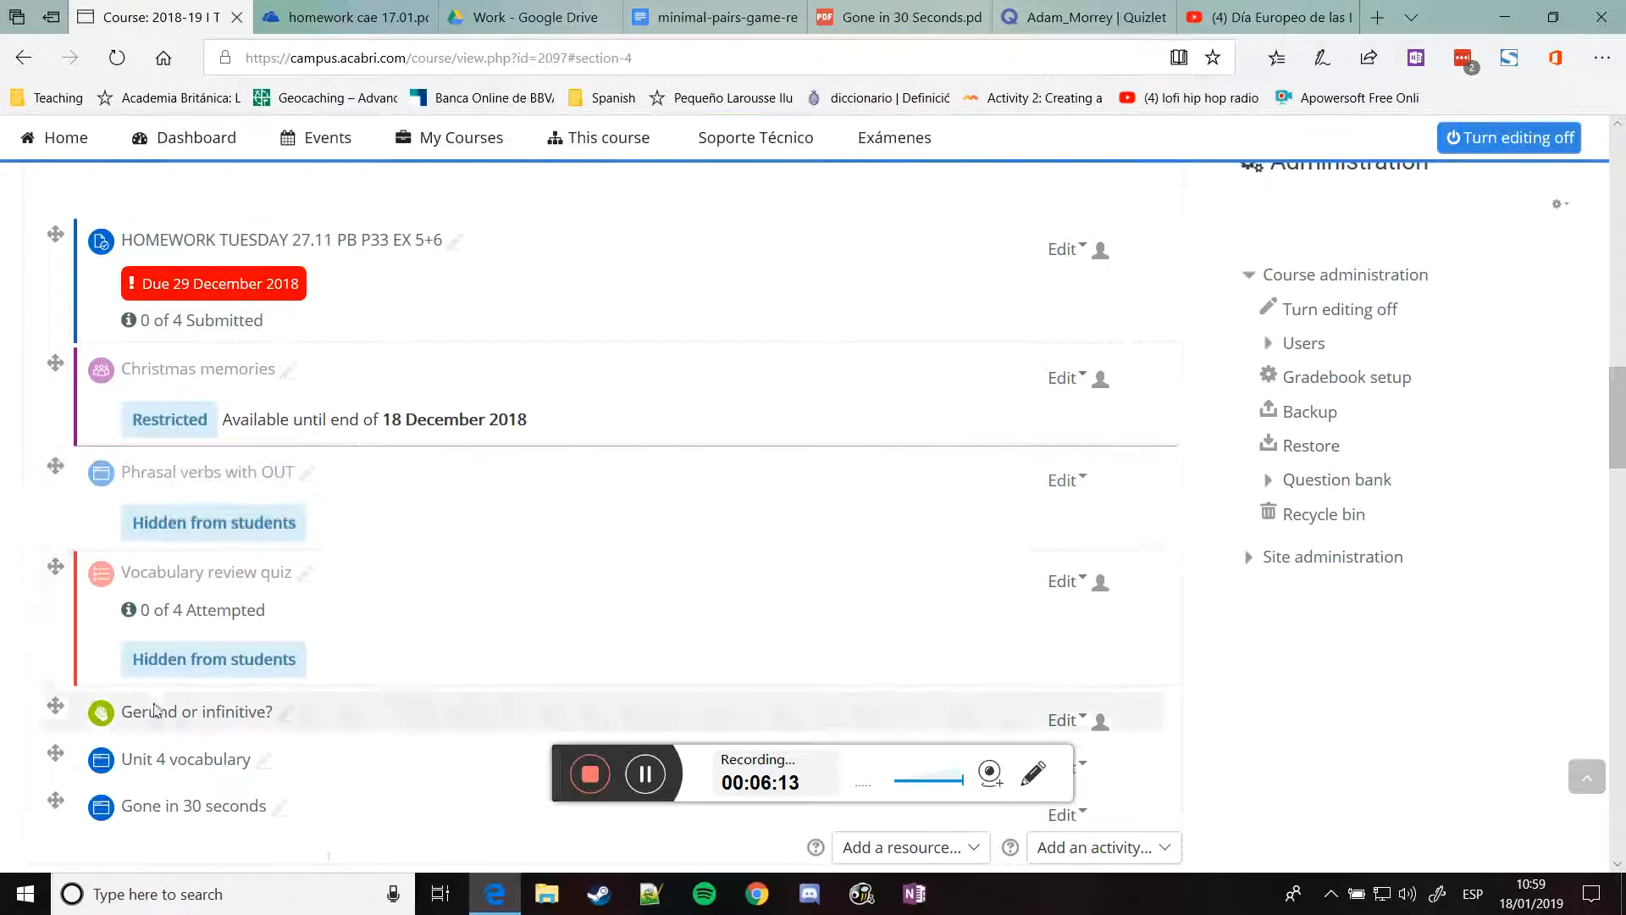
scroll(536, 630, "down", 1)
scroll(536, 630, "down", 1)
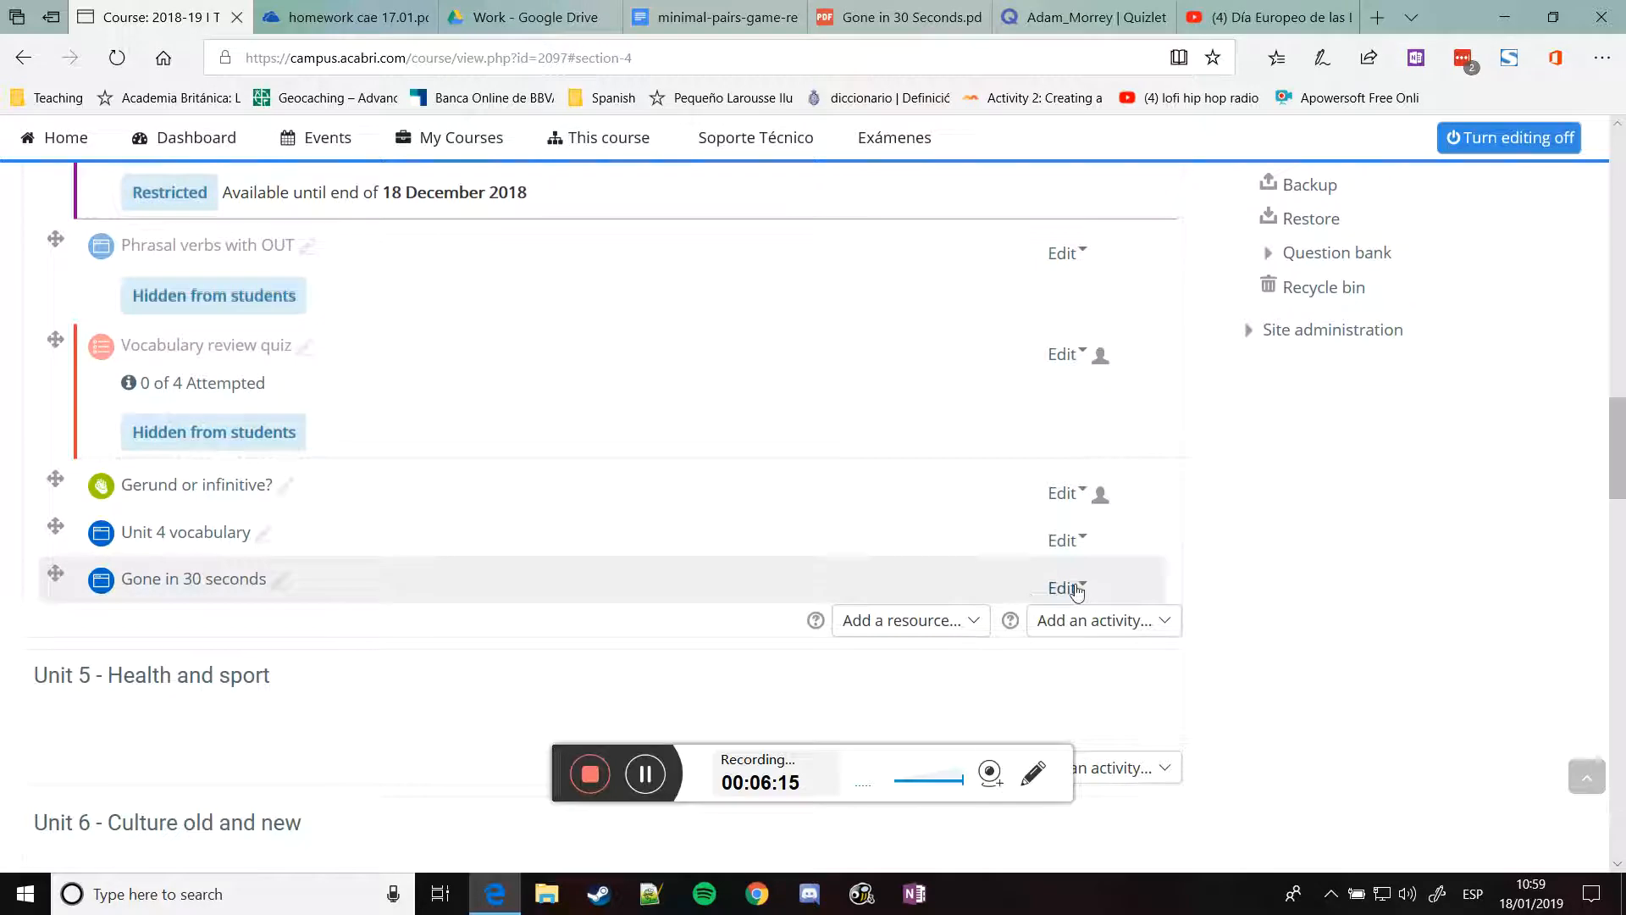
Open the Gone in 30 seconds page settings and show its content as HTML source
left_click(1075, 590)
left_click(1068, 623)
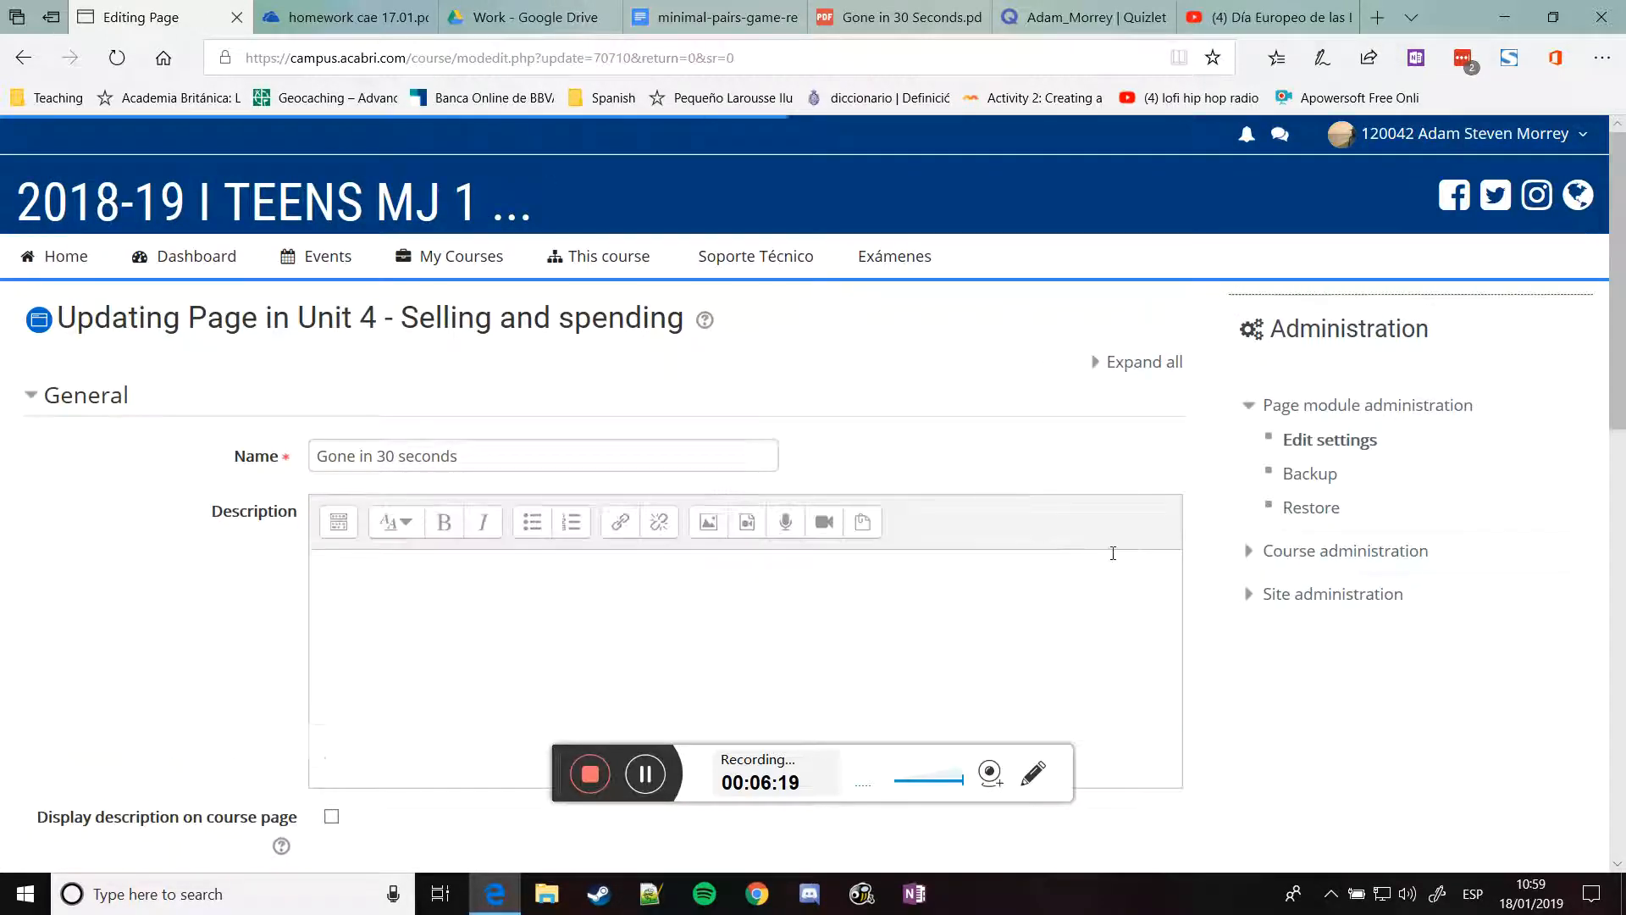
scroll(1113, 553, "down", 5)
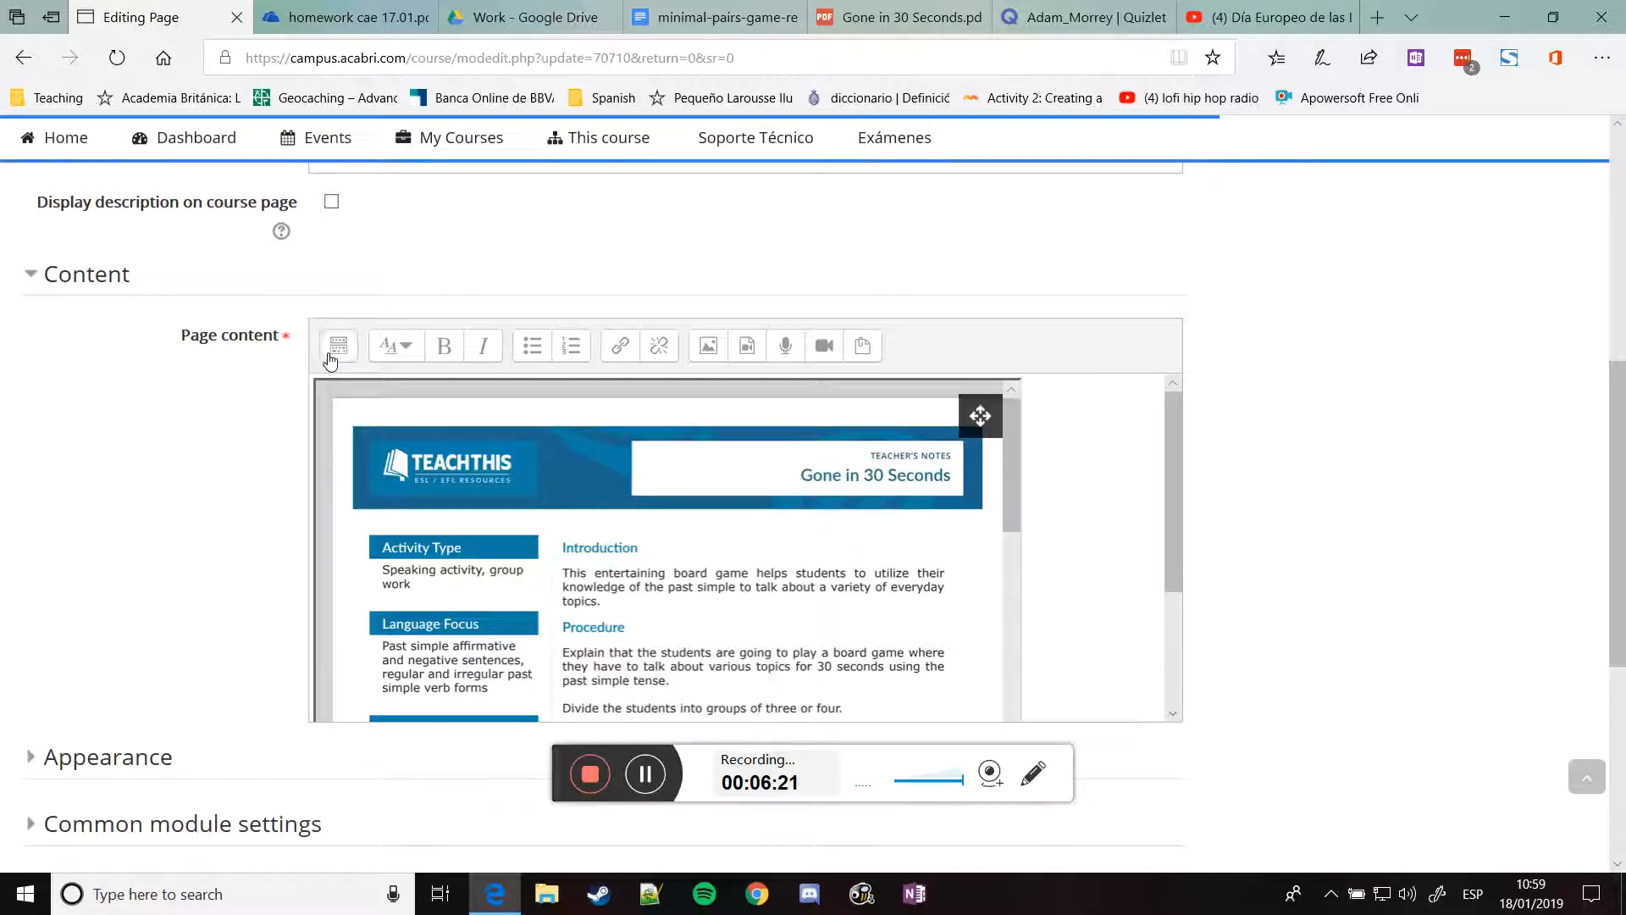
left_click(330, 356)
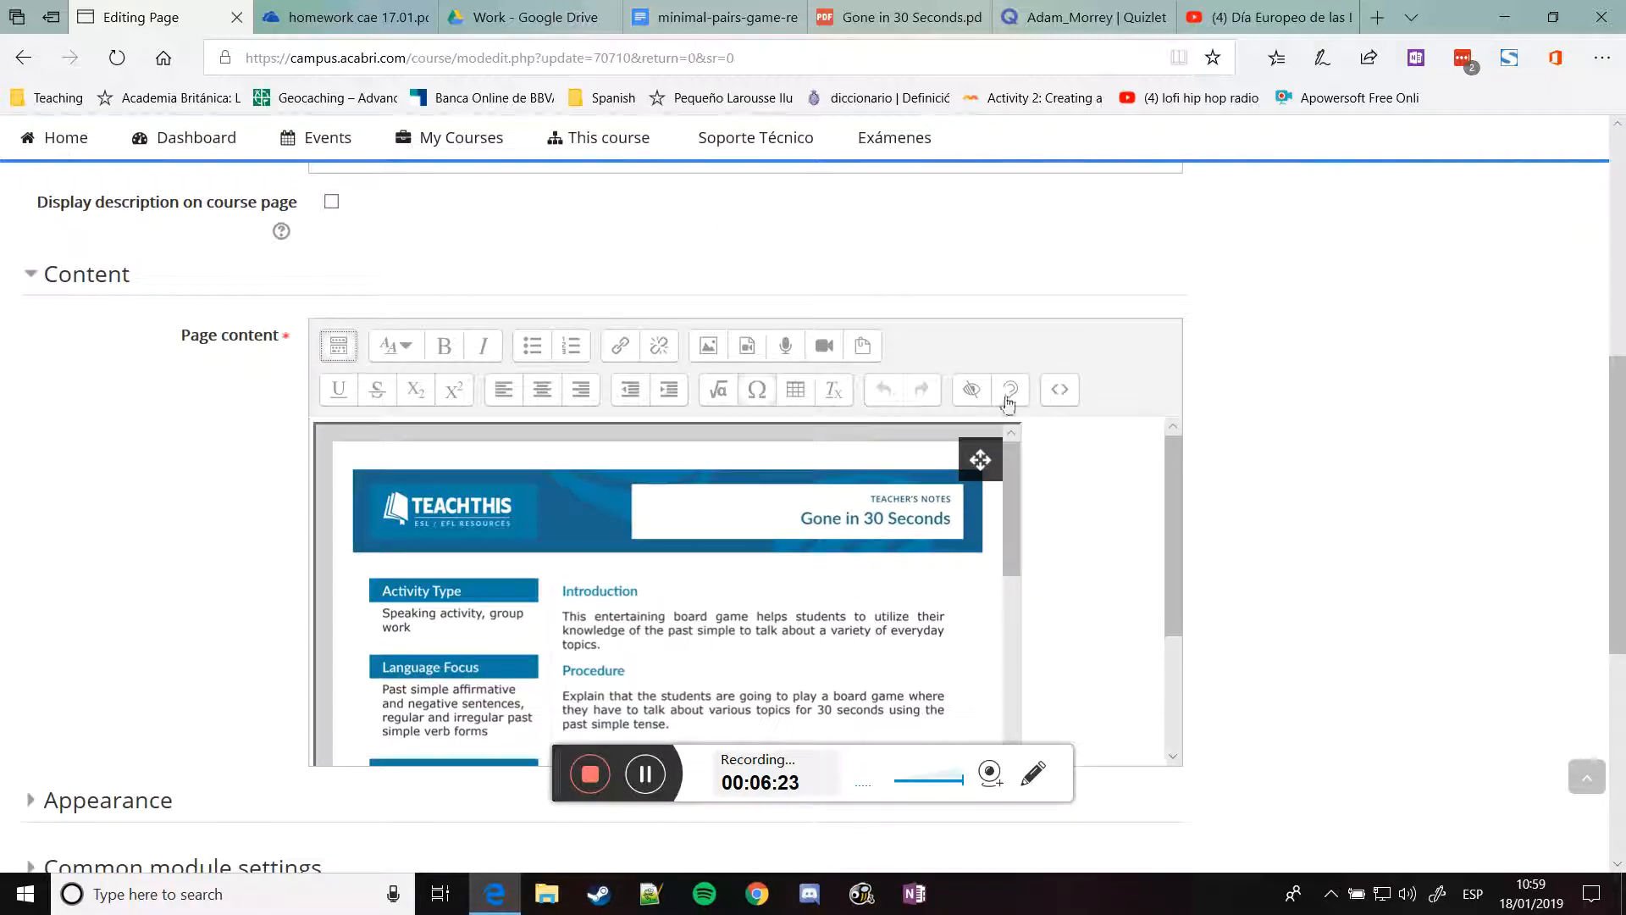
left_click(1060, 391)
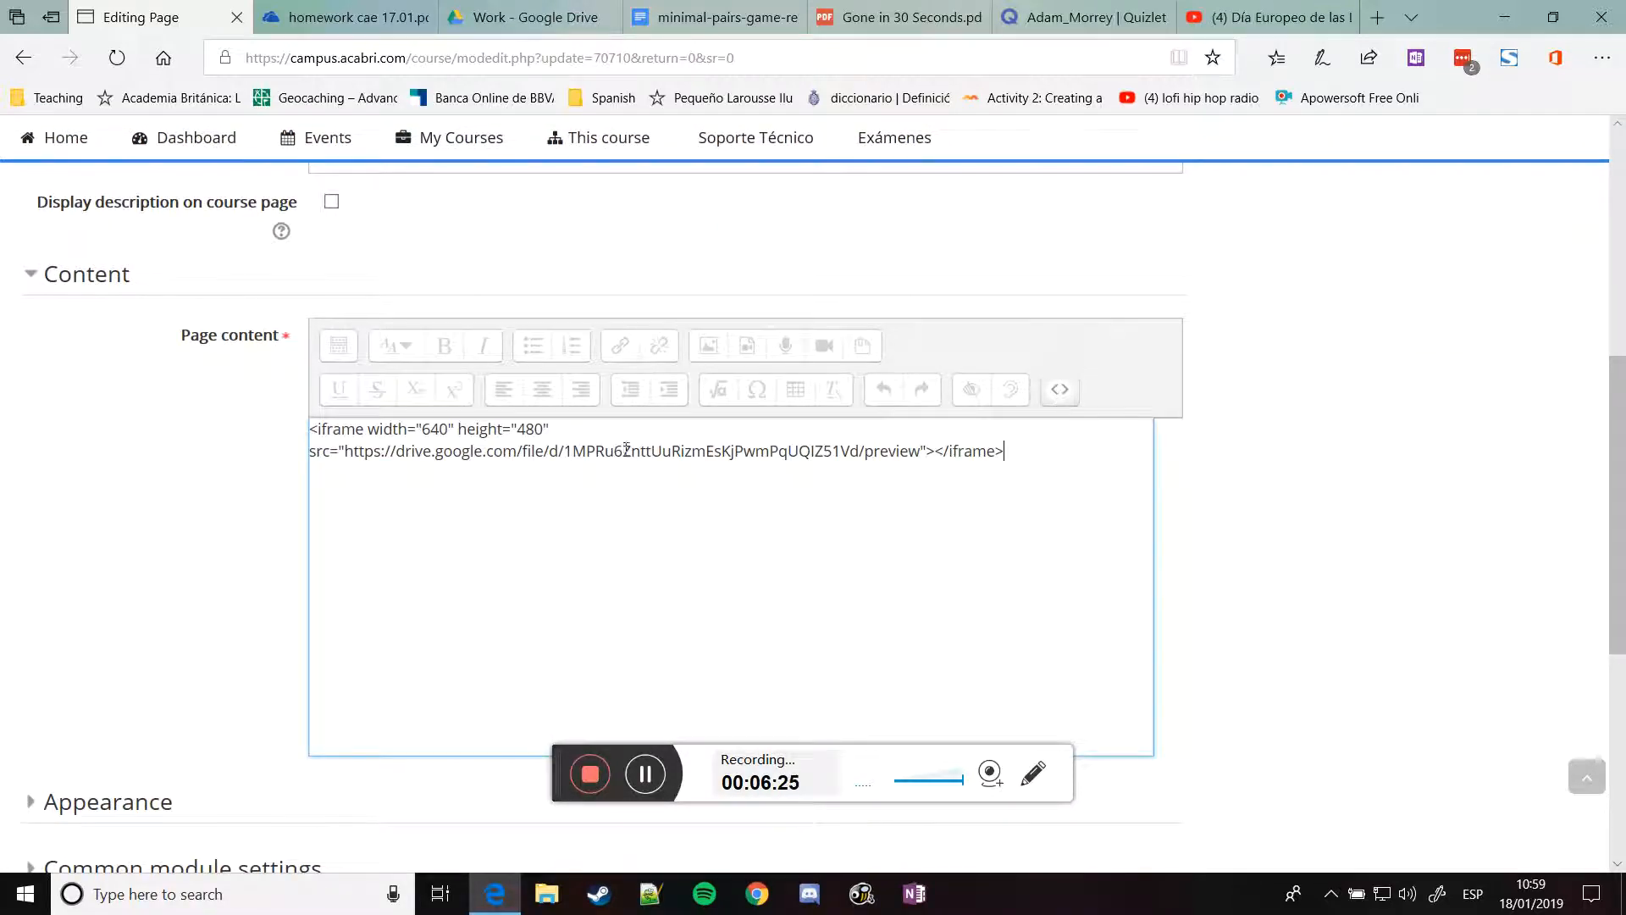
Change the iframe width from 640 to 100% and save the page
left_click_drag(370, 432, 556, 435)
left_click_drag(422, 429, 440, 430)
type("100%")
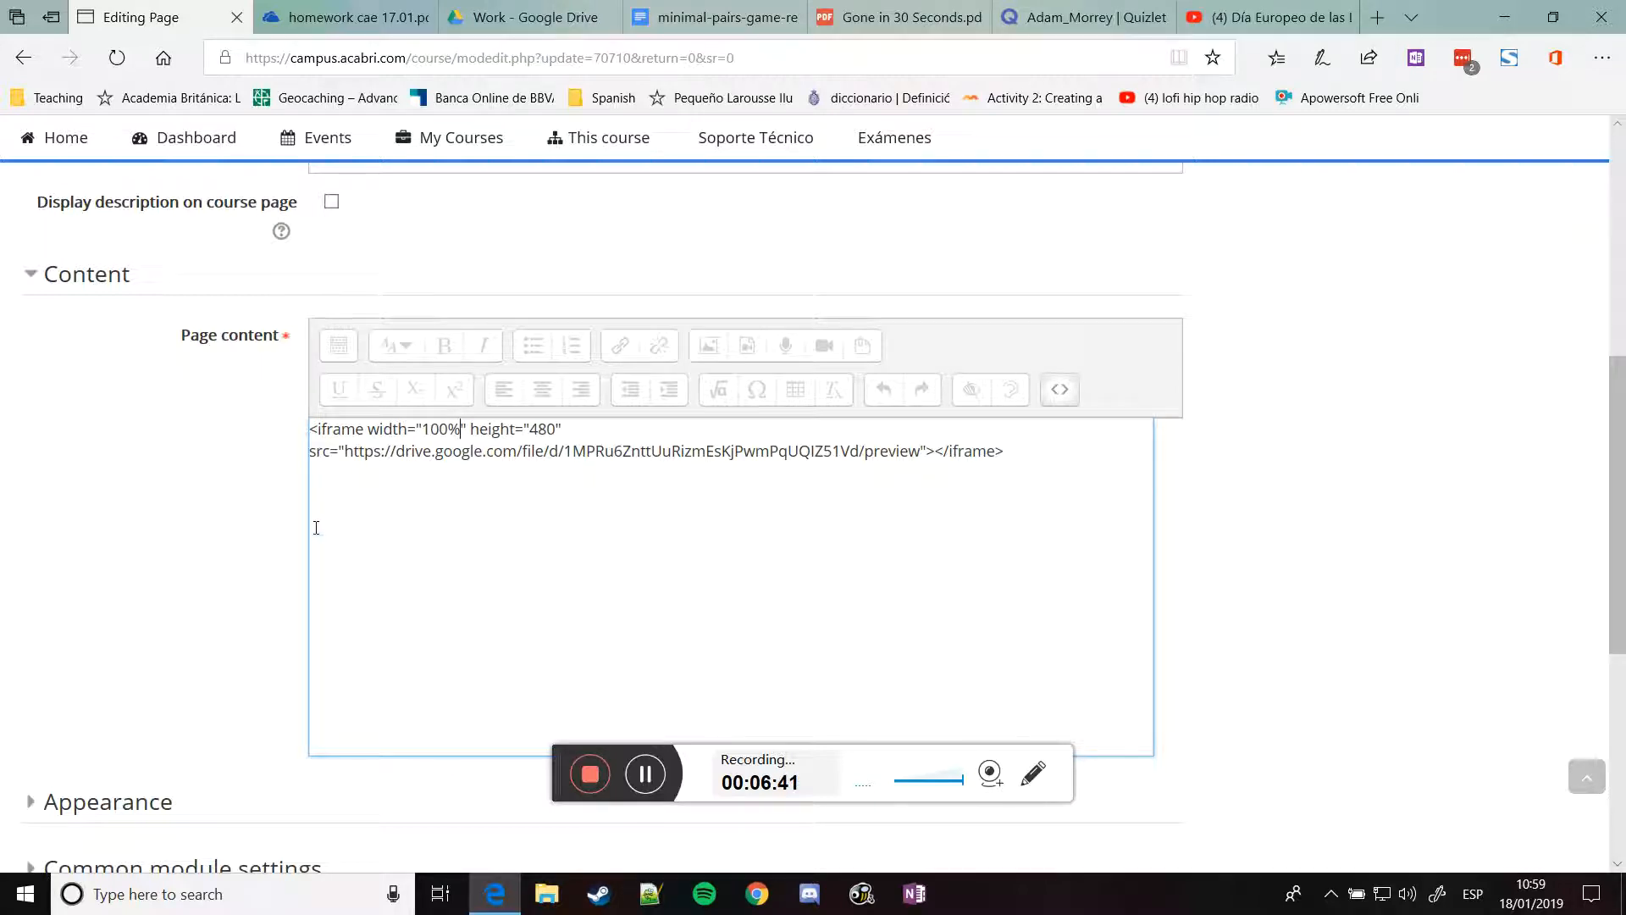
scroll(316, 527, "down", 5)
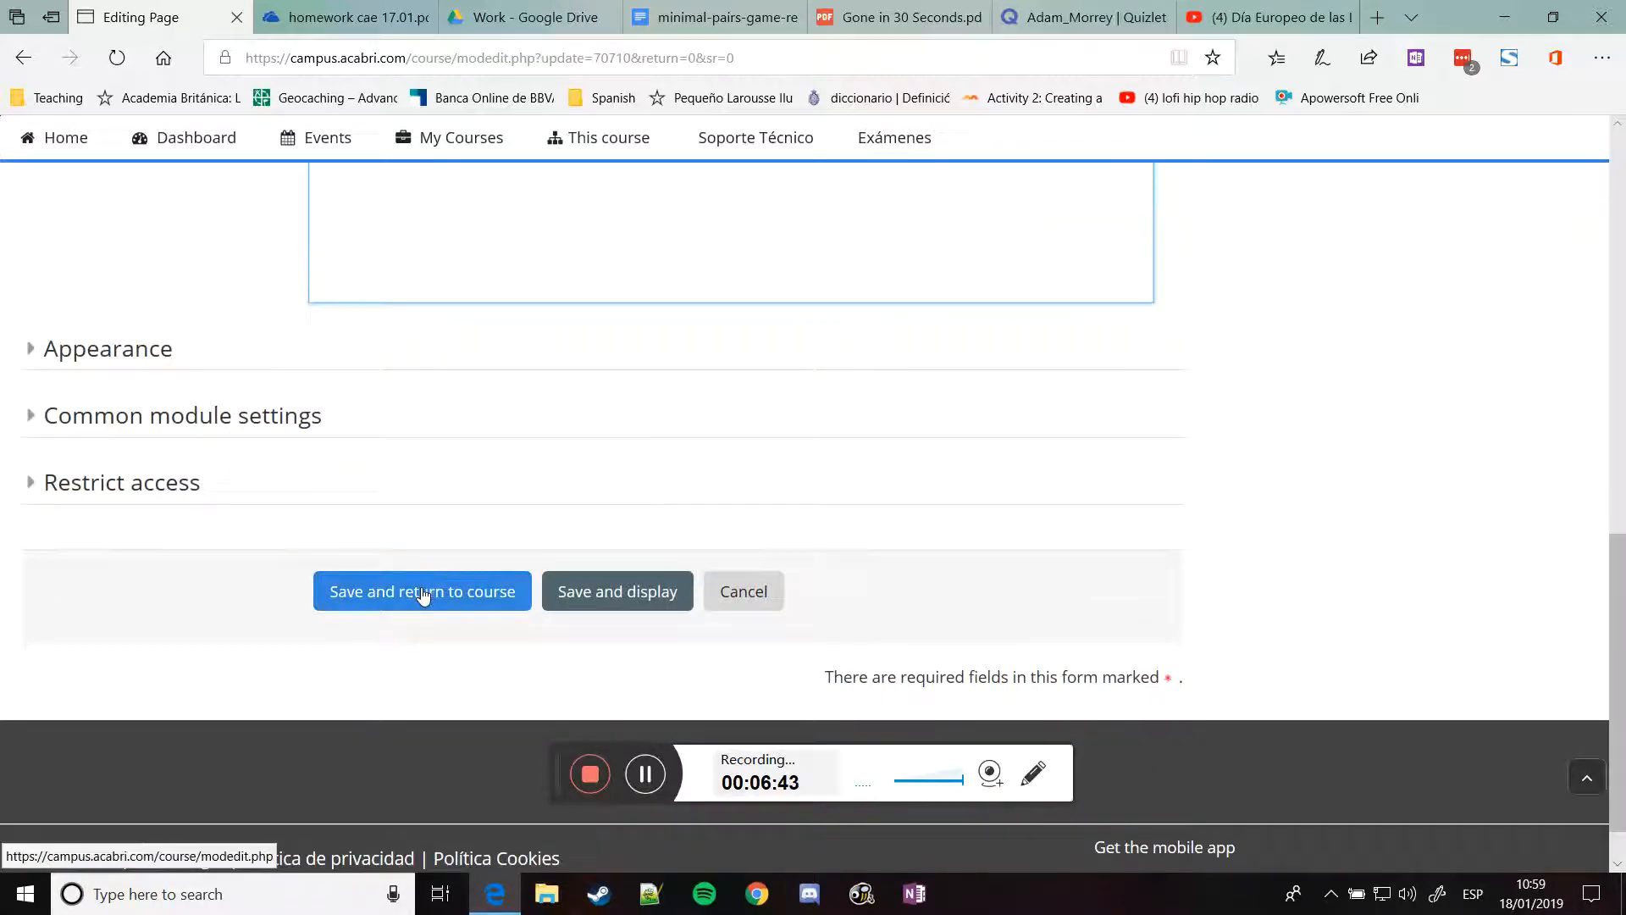
left_click(422, 594)
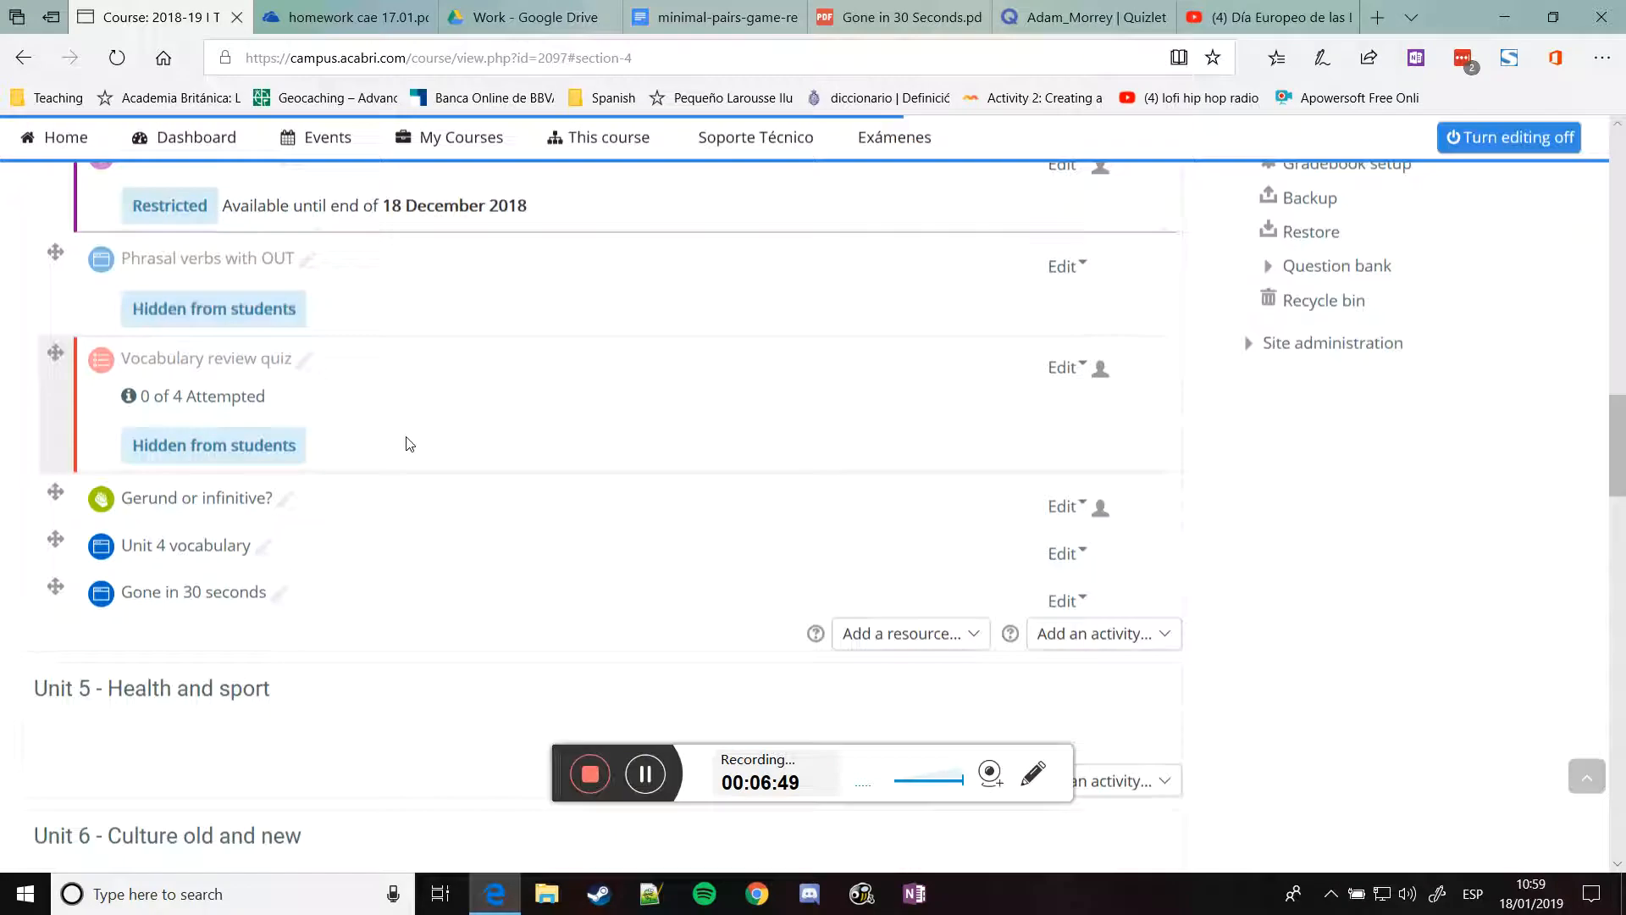
Check that Gone in 30 seconds shows its PDF at full width, then return to course 100607
left_click(191, 693)
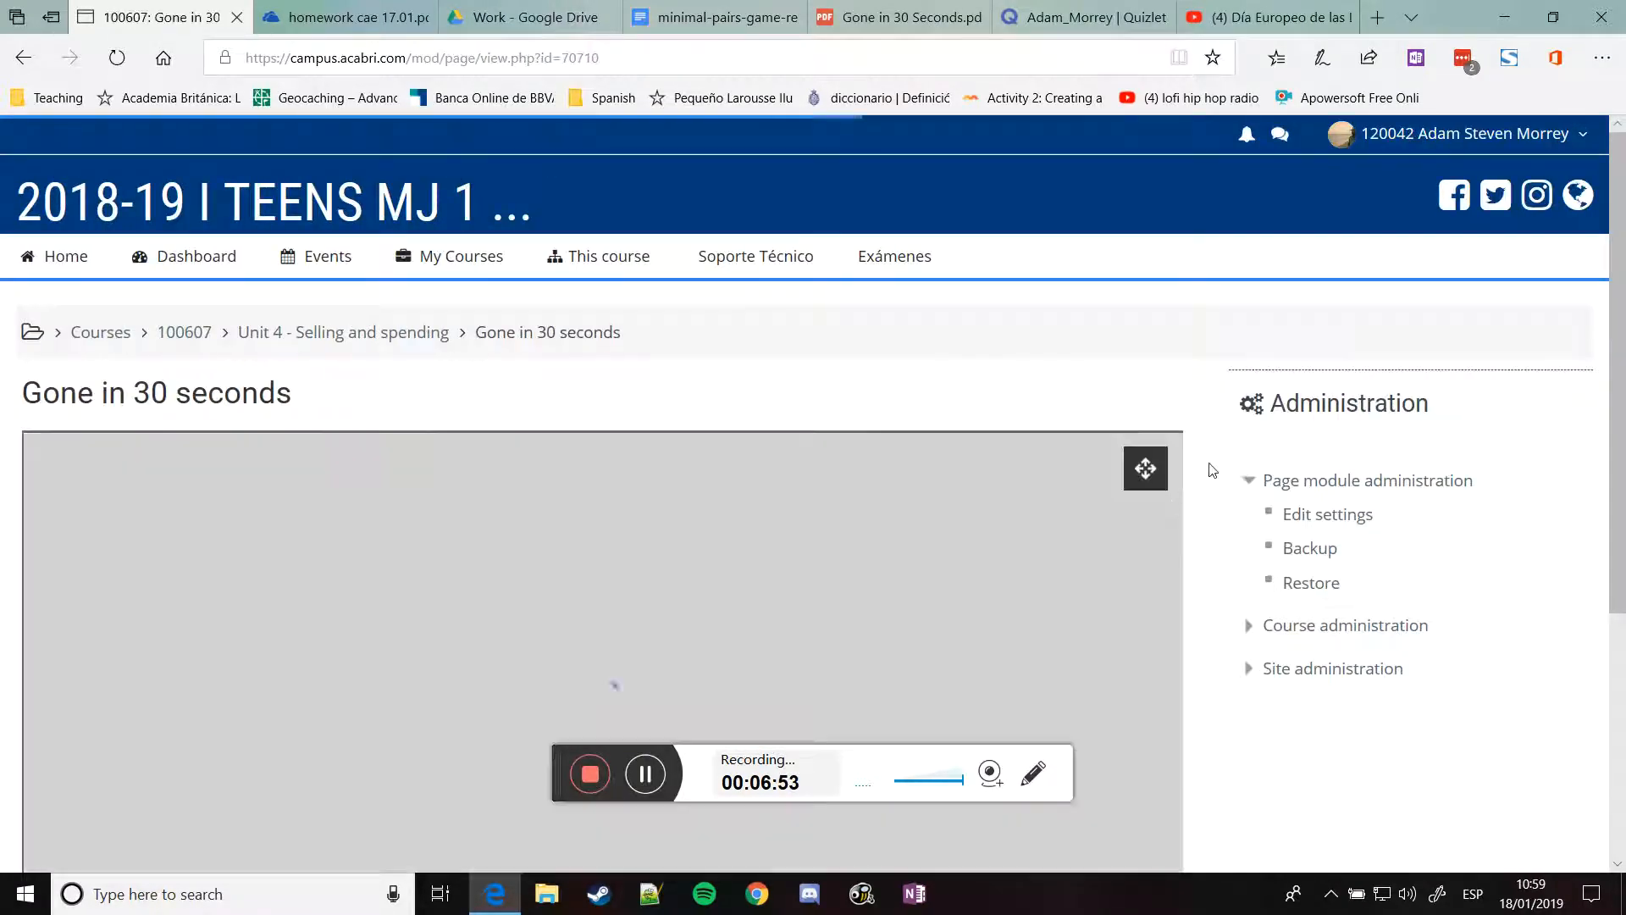
scroll(1173, 471, "down", 3)
scroll(1037, 374, "down", 10)
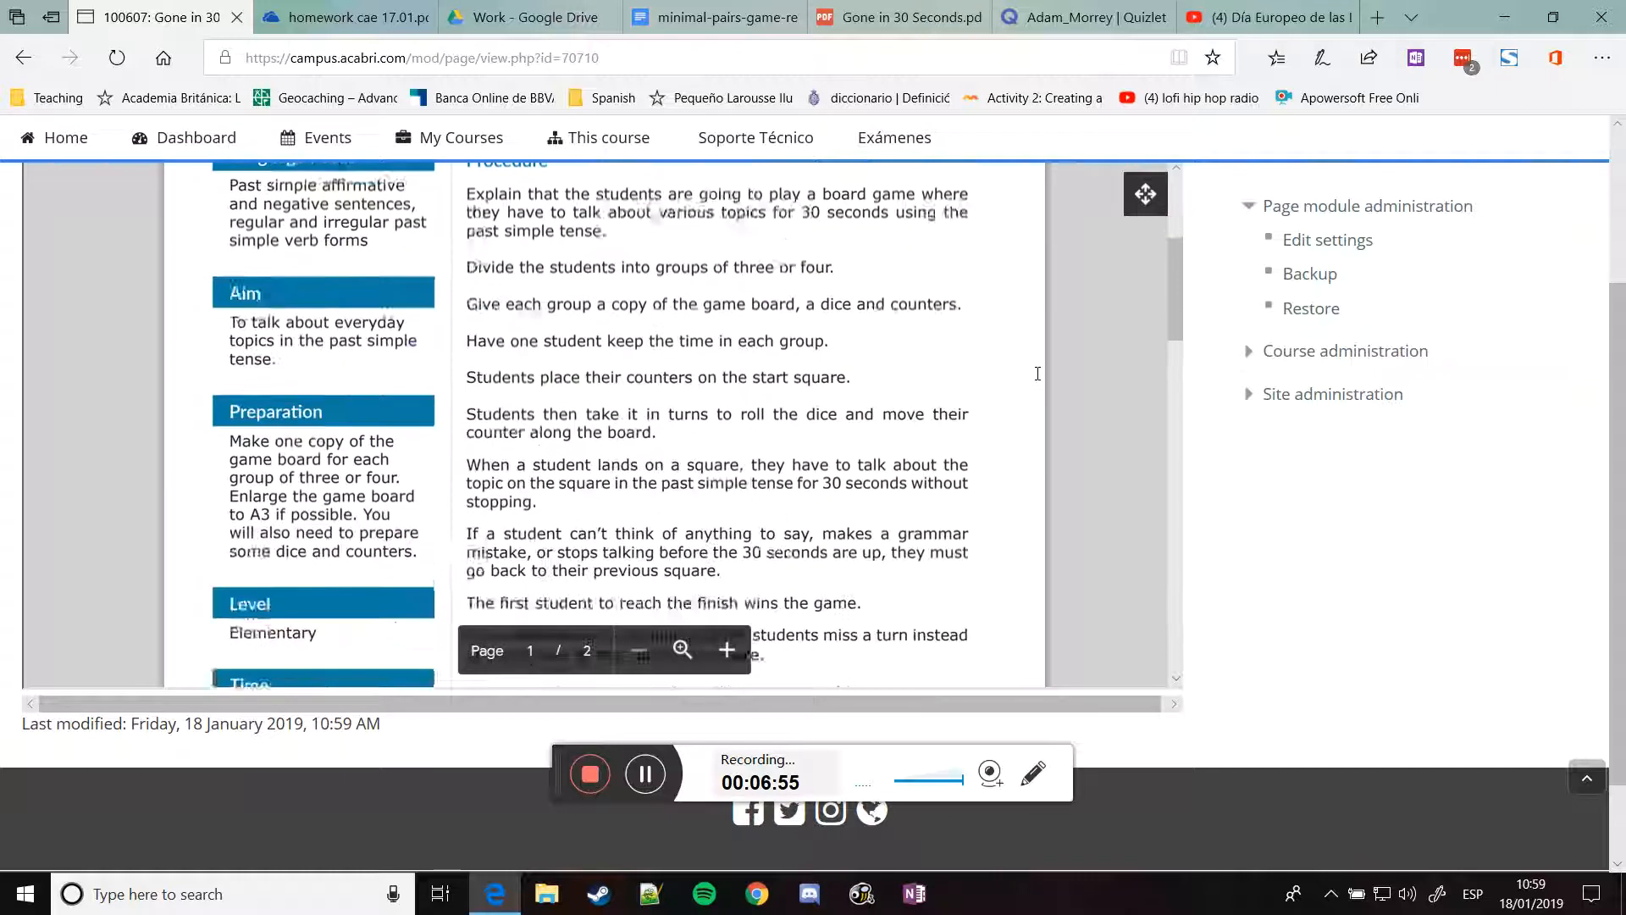
scroll(1038, 377, "up", 12)
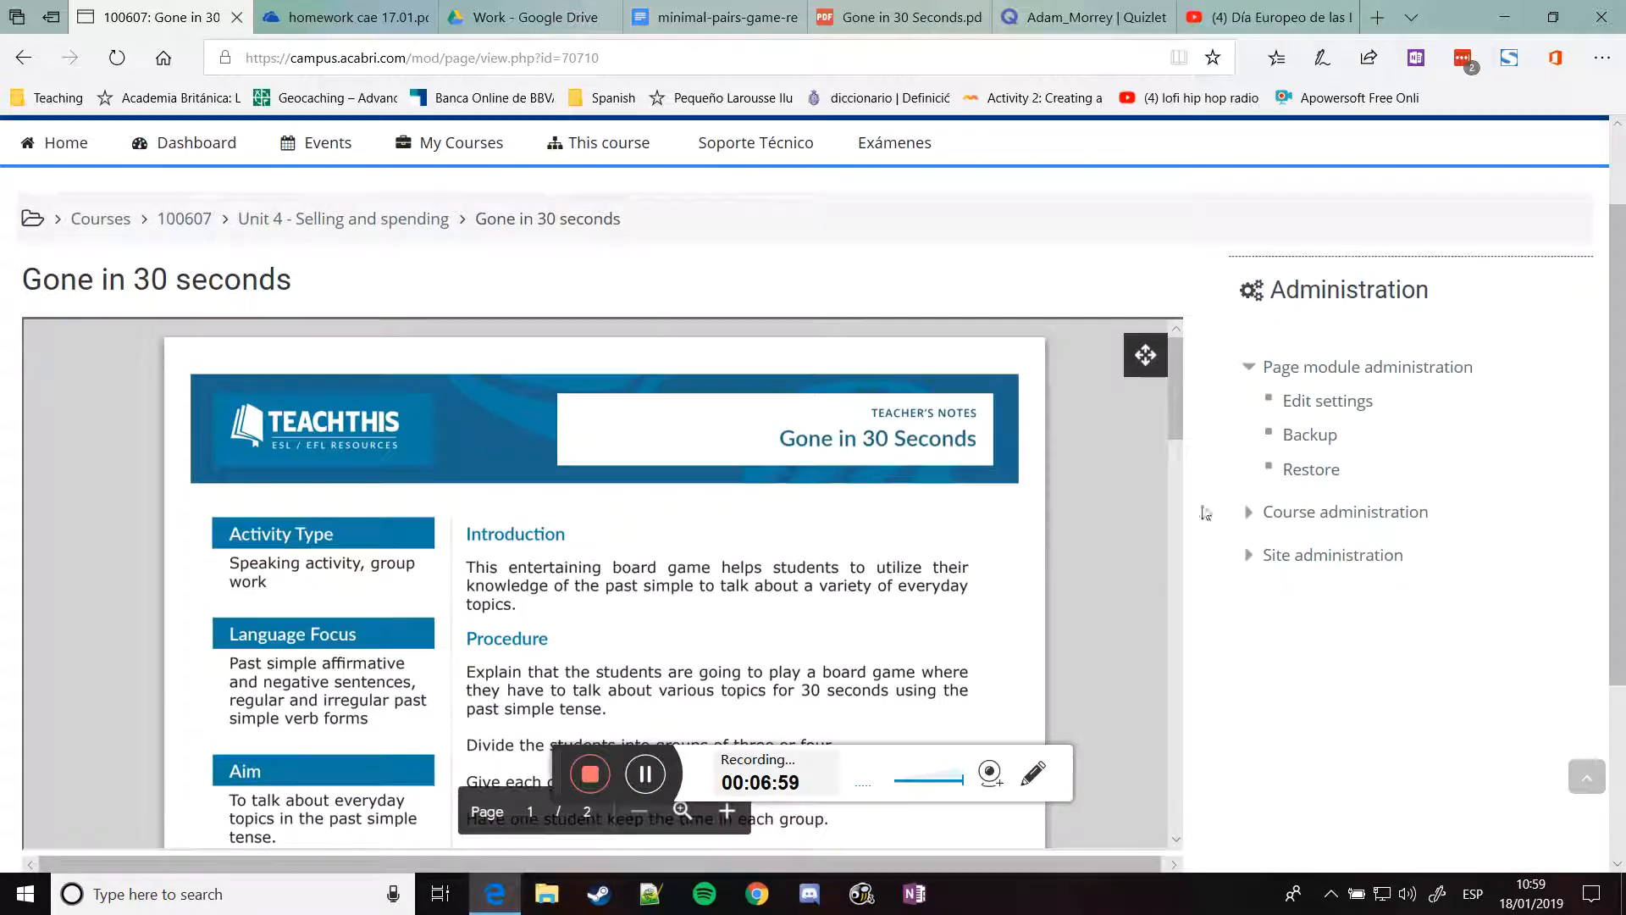
scroll(1206, 483, "up", 2)
scroll(1209, 478, "down", 5)
scroll(1209, 476, "down", 2)
scroll(1213, 472, "up", 4)
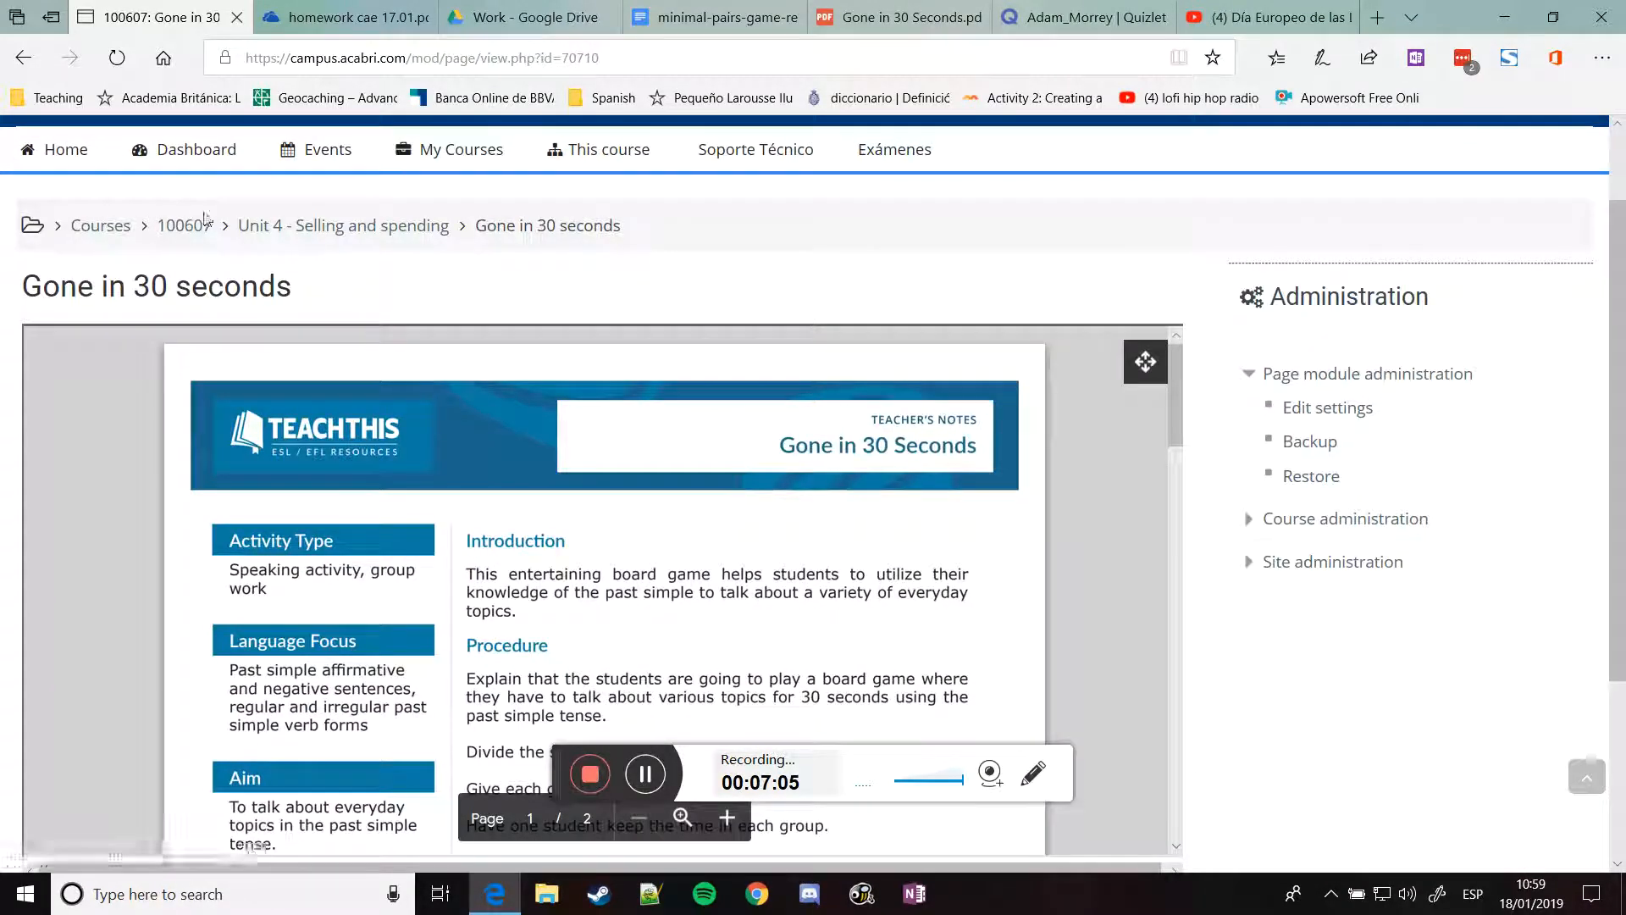
left_click(206, 227)
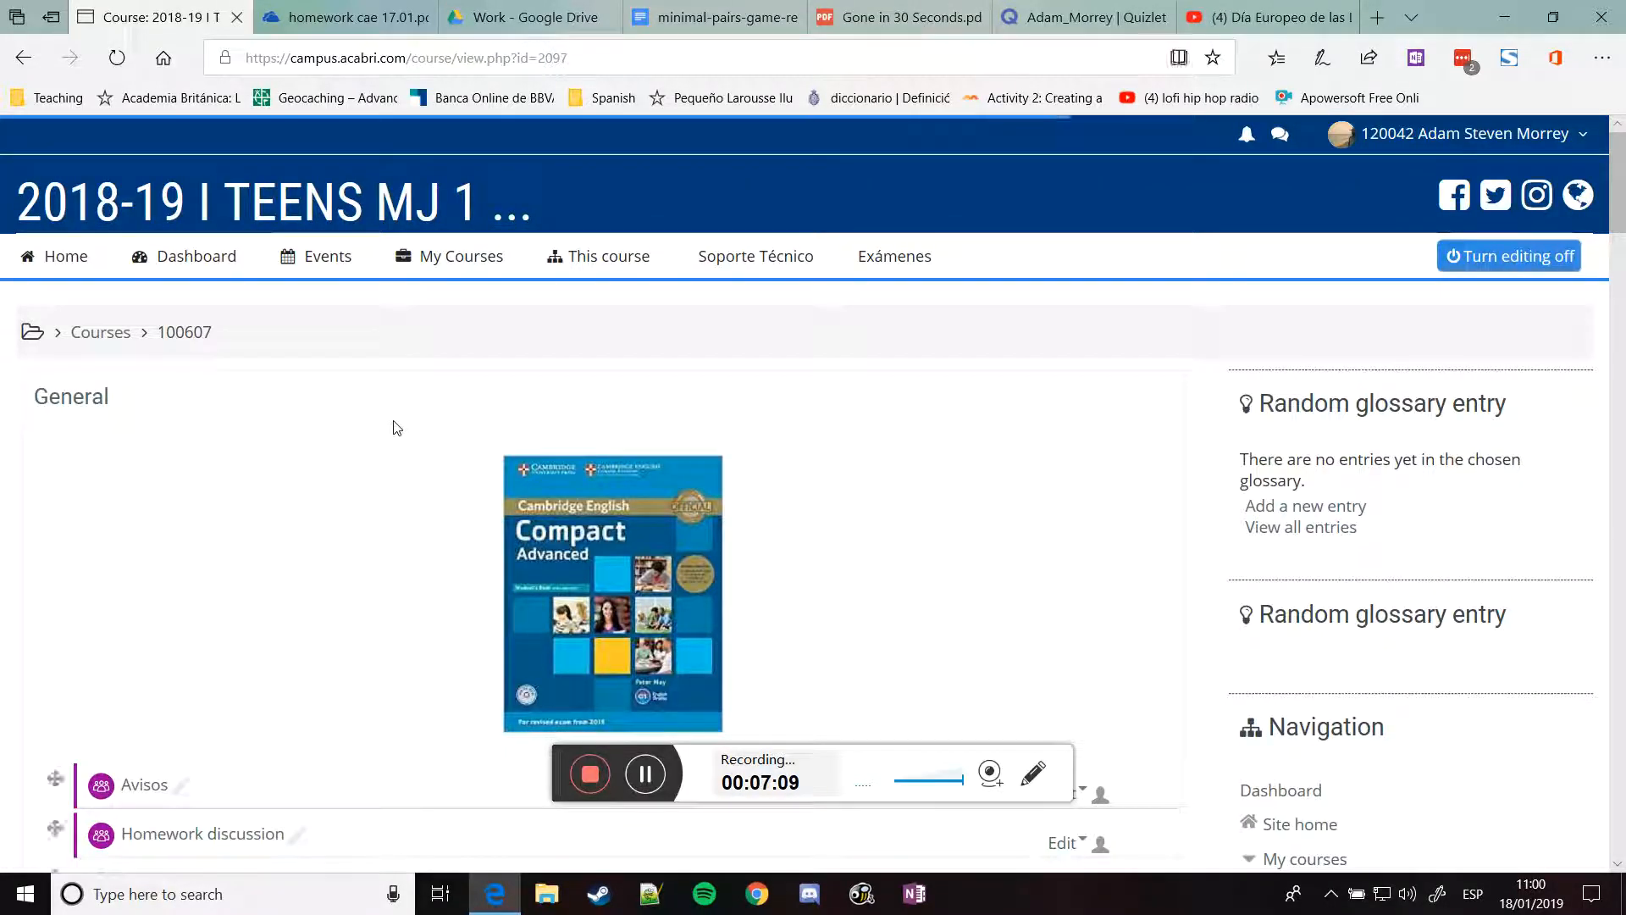
scroll(393, 428, "down", 3)
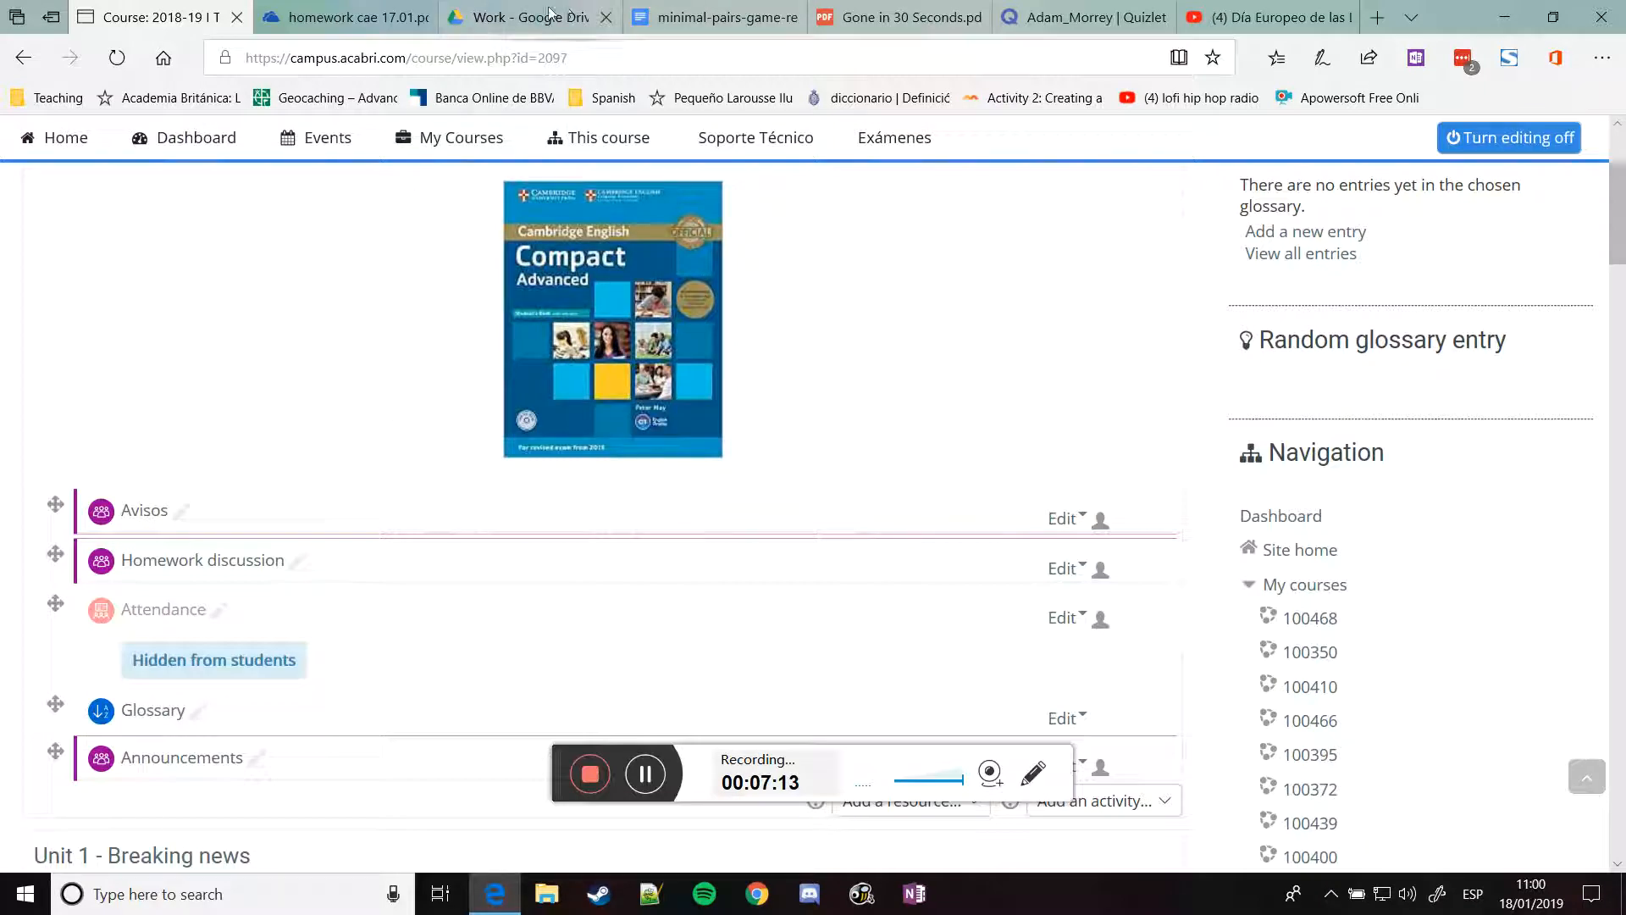
Publish the minimal-pairs-game-reading-paragraphs Google Doc to the web and copy its iframe embed code
left_click(675, 15)
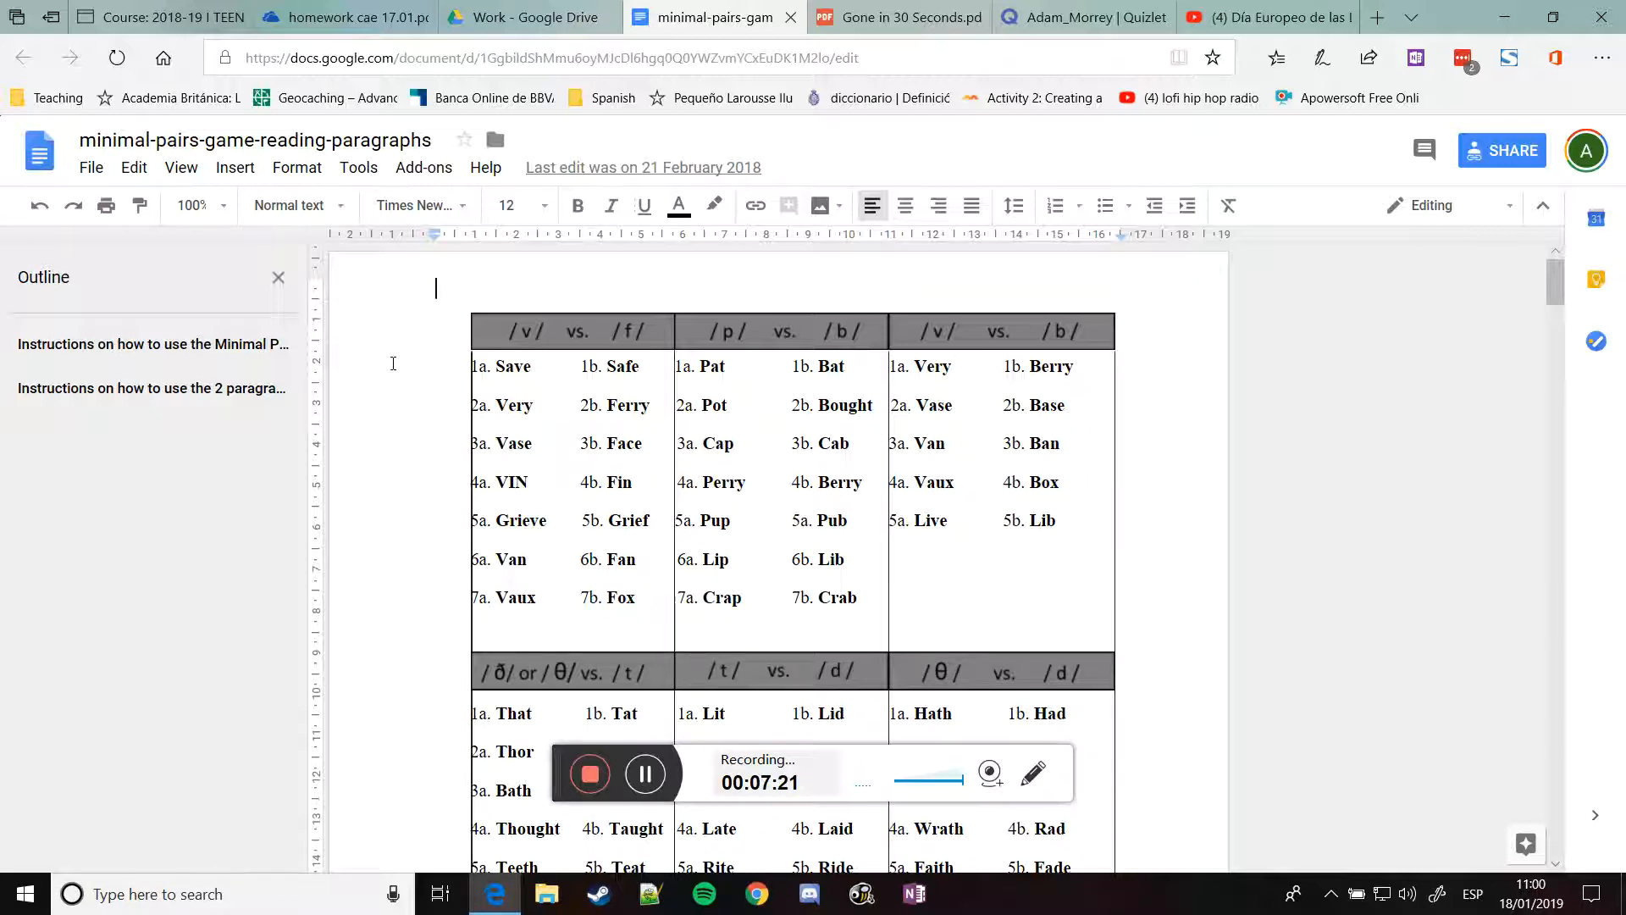
left_click(92, 169)
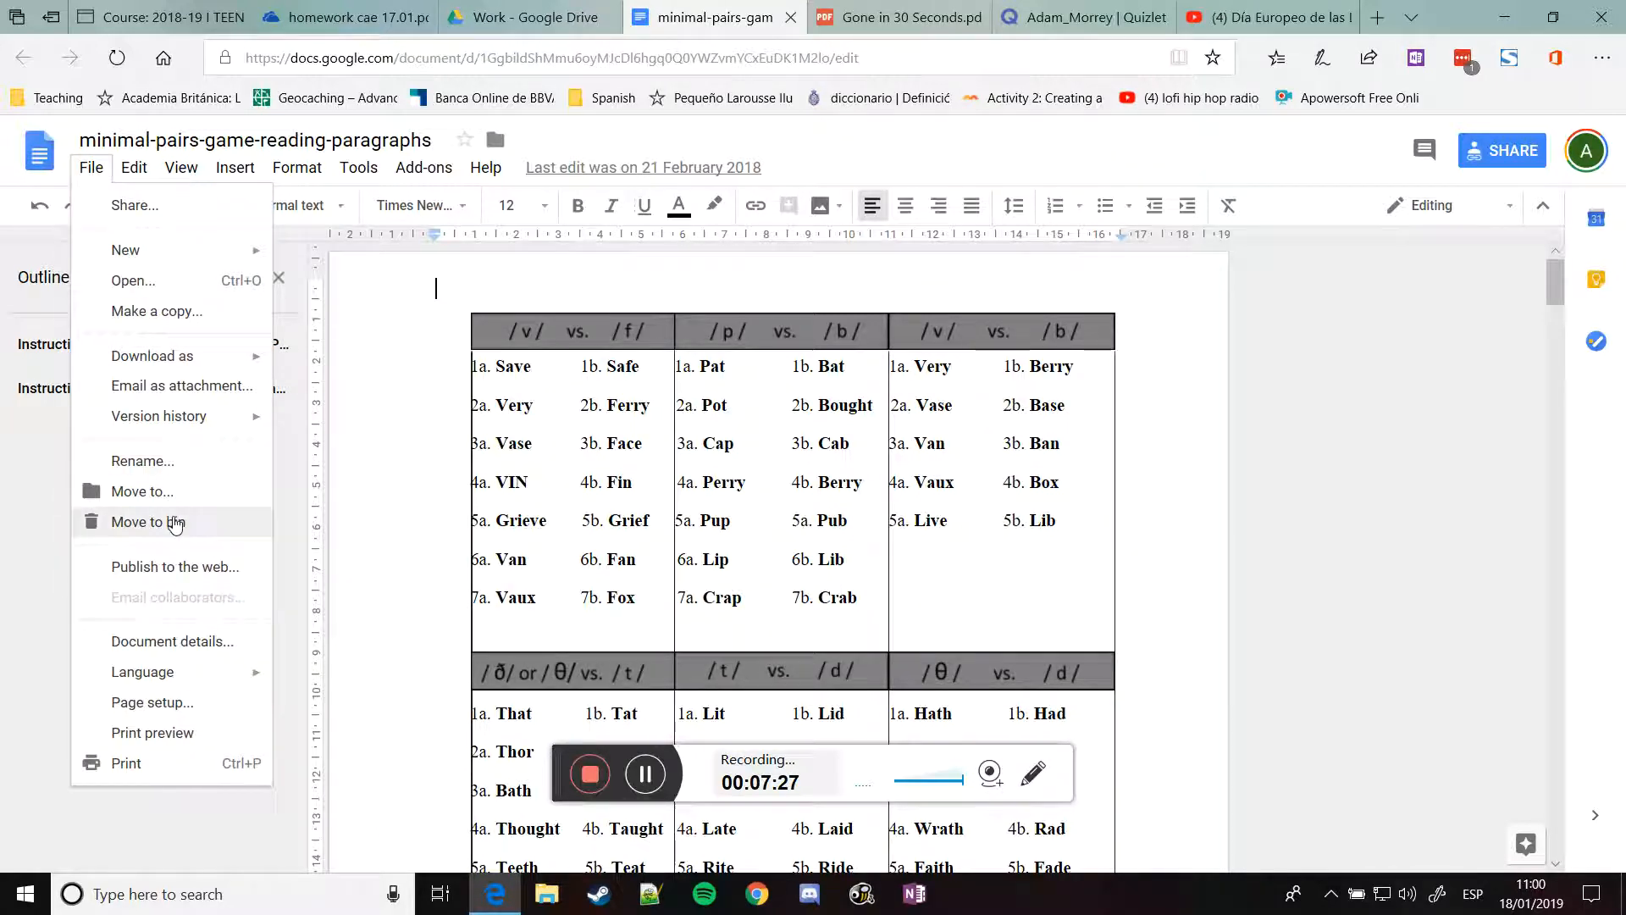
left_click(185, 575)
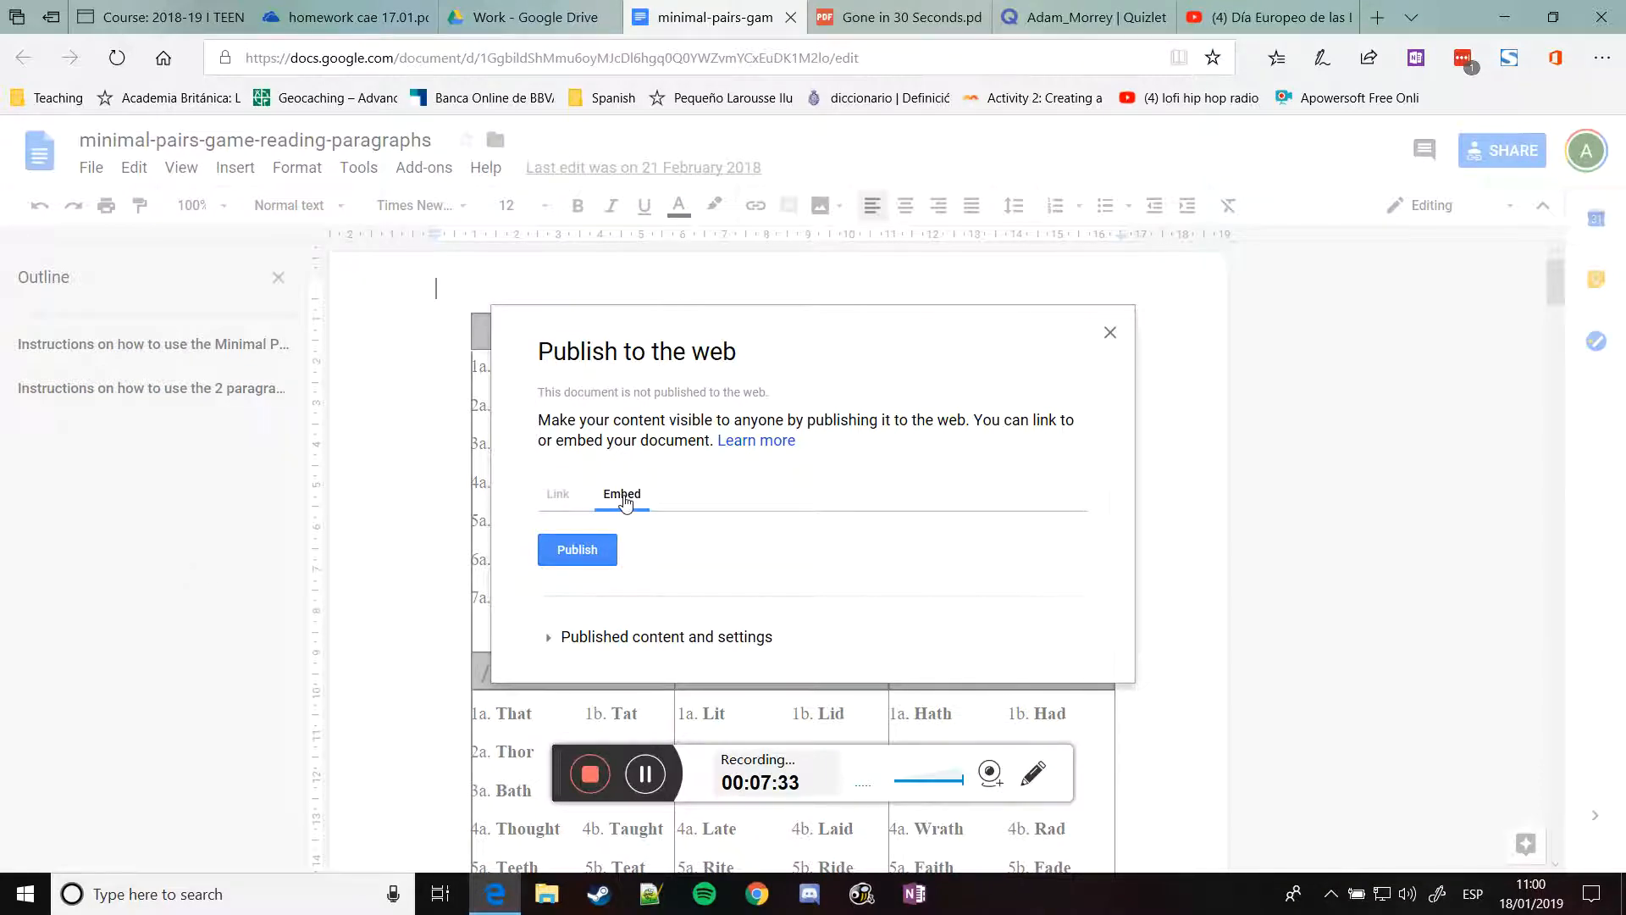
left_click(592, 560)
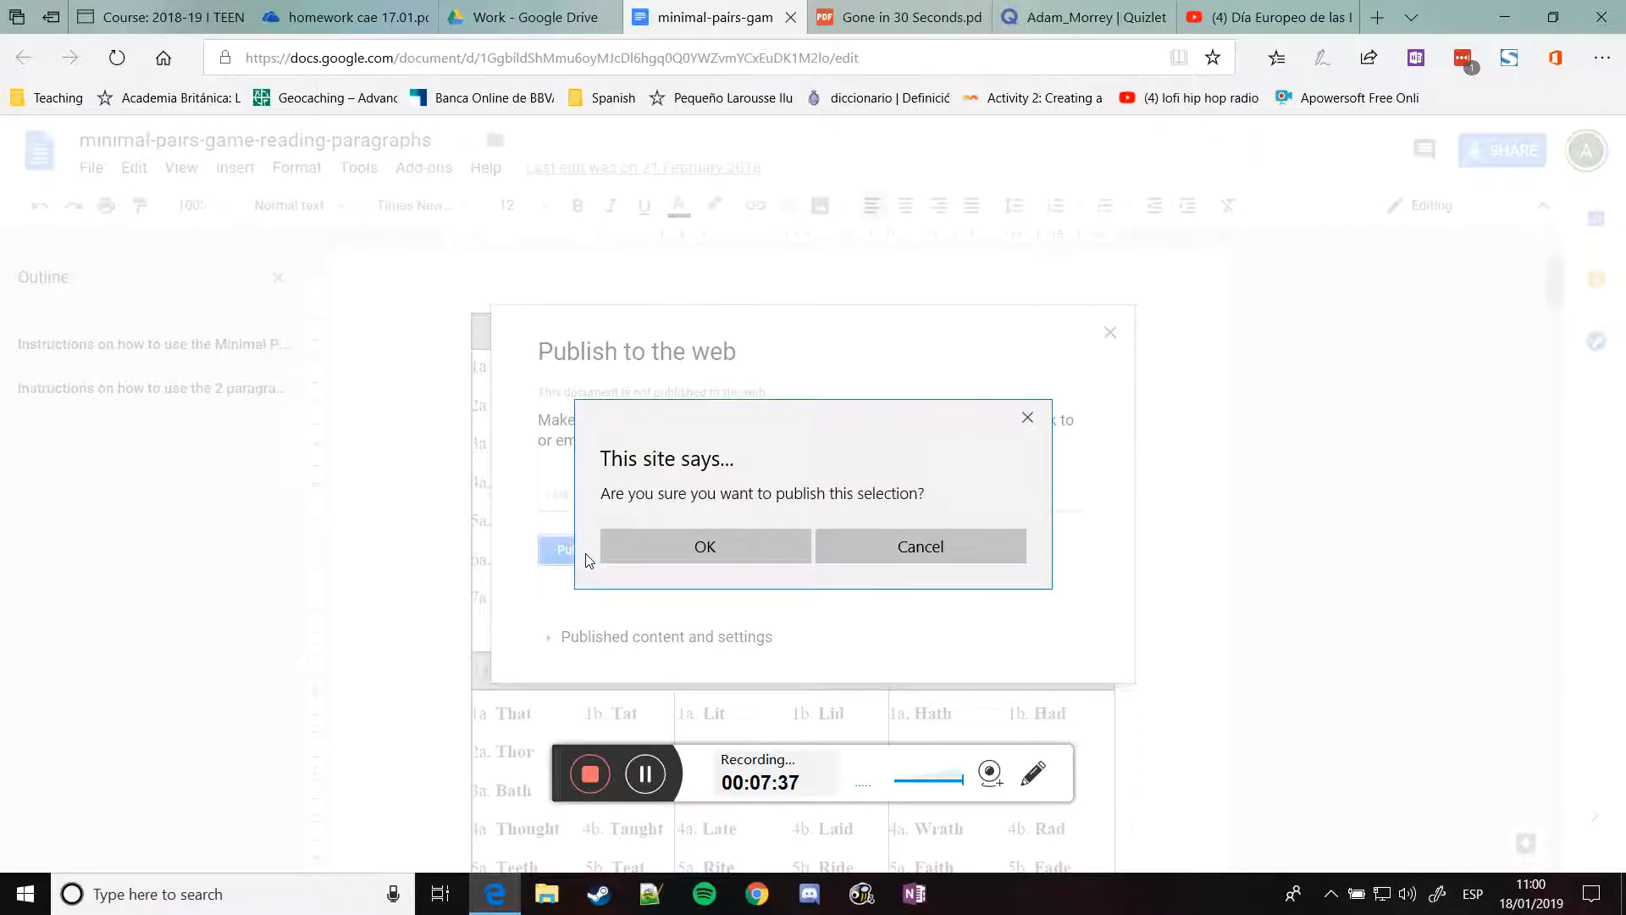
left_click(708, 551)
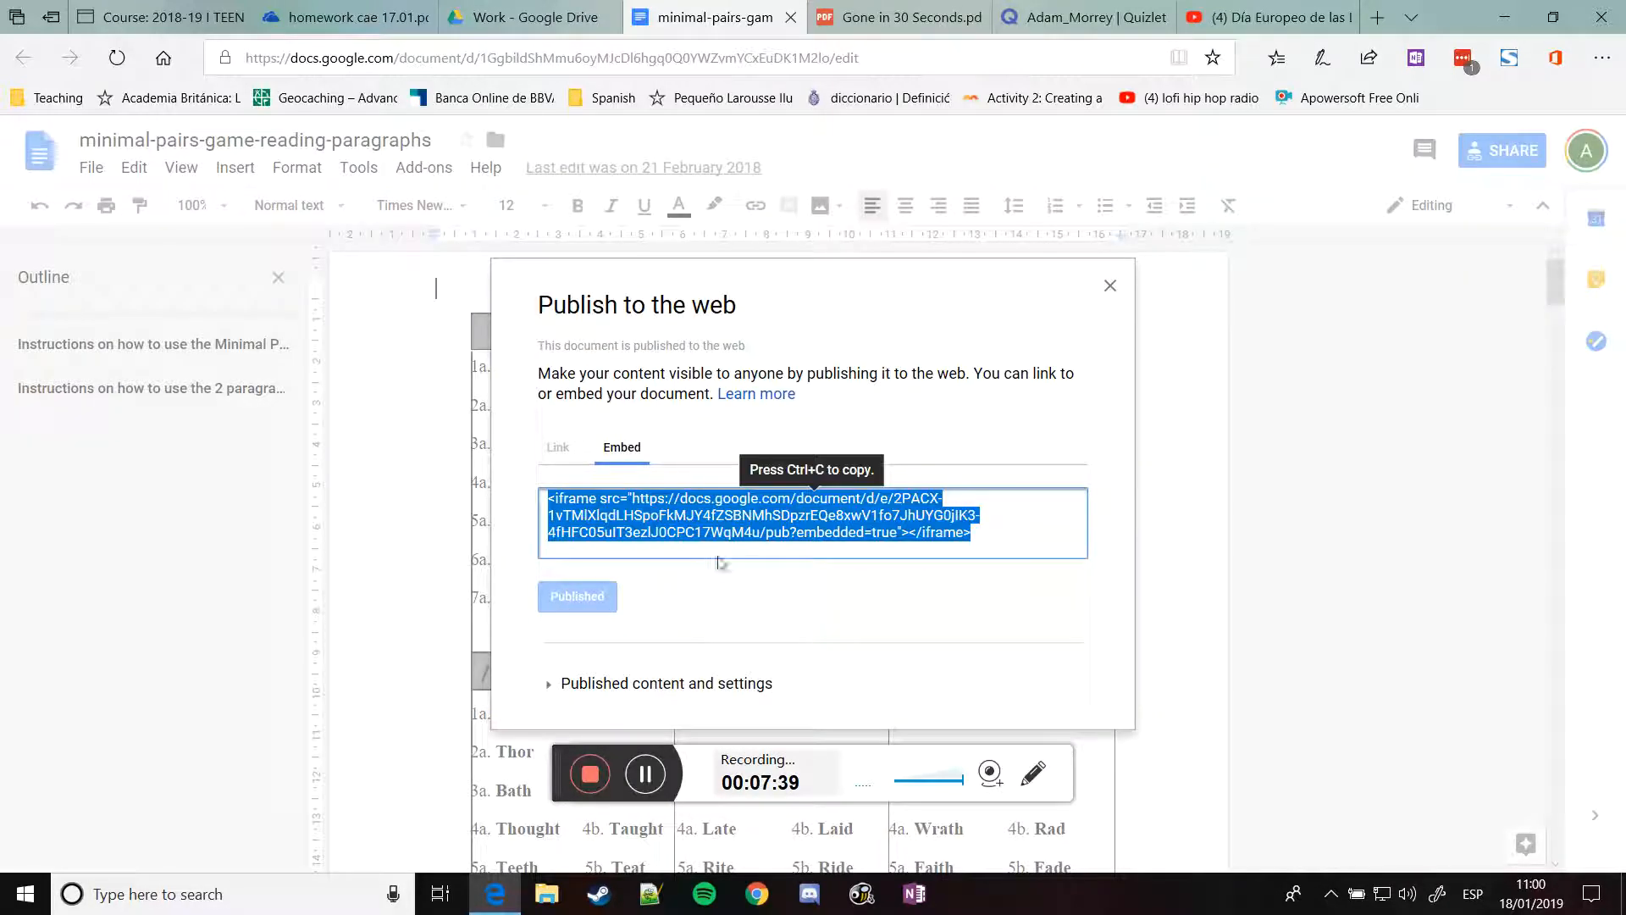
key("ctrl+c")
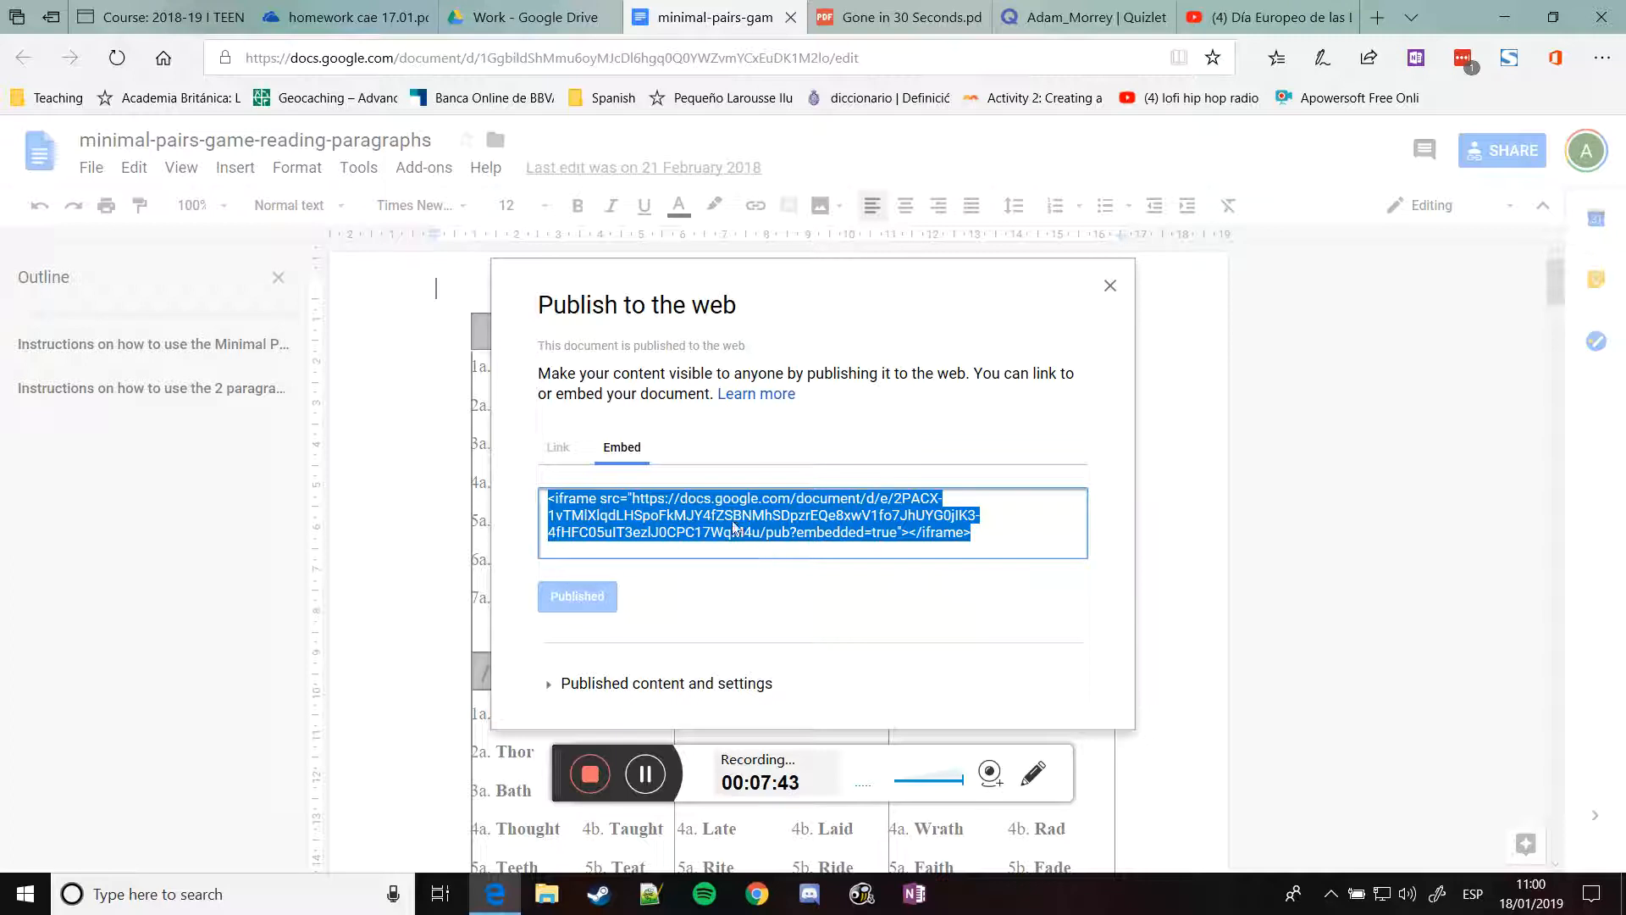
Add a new Page resource to Unit 4 named 'Minimal pairs'
left_click(161, 17)
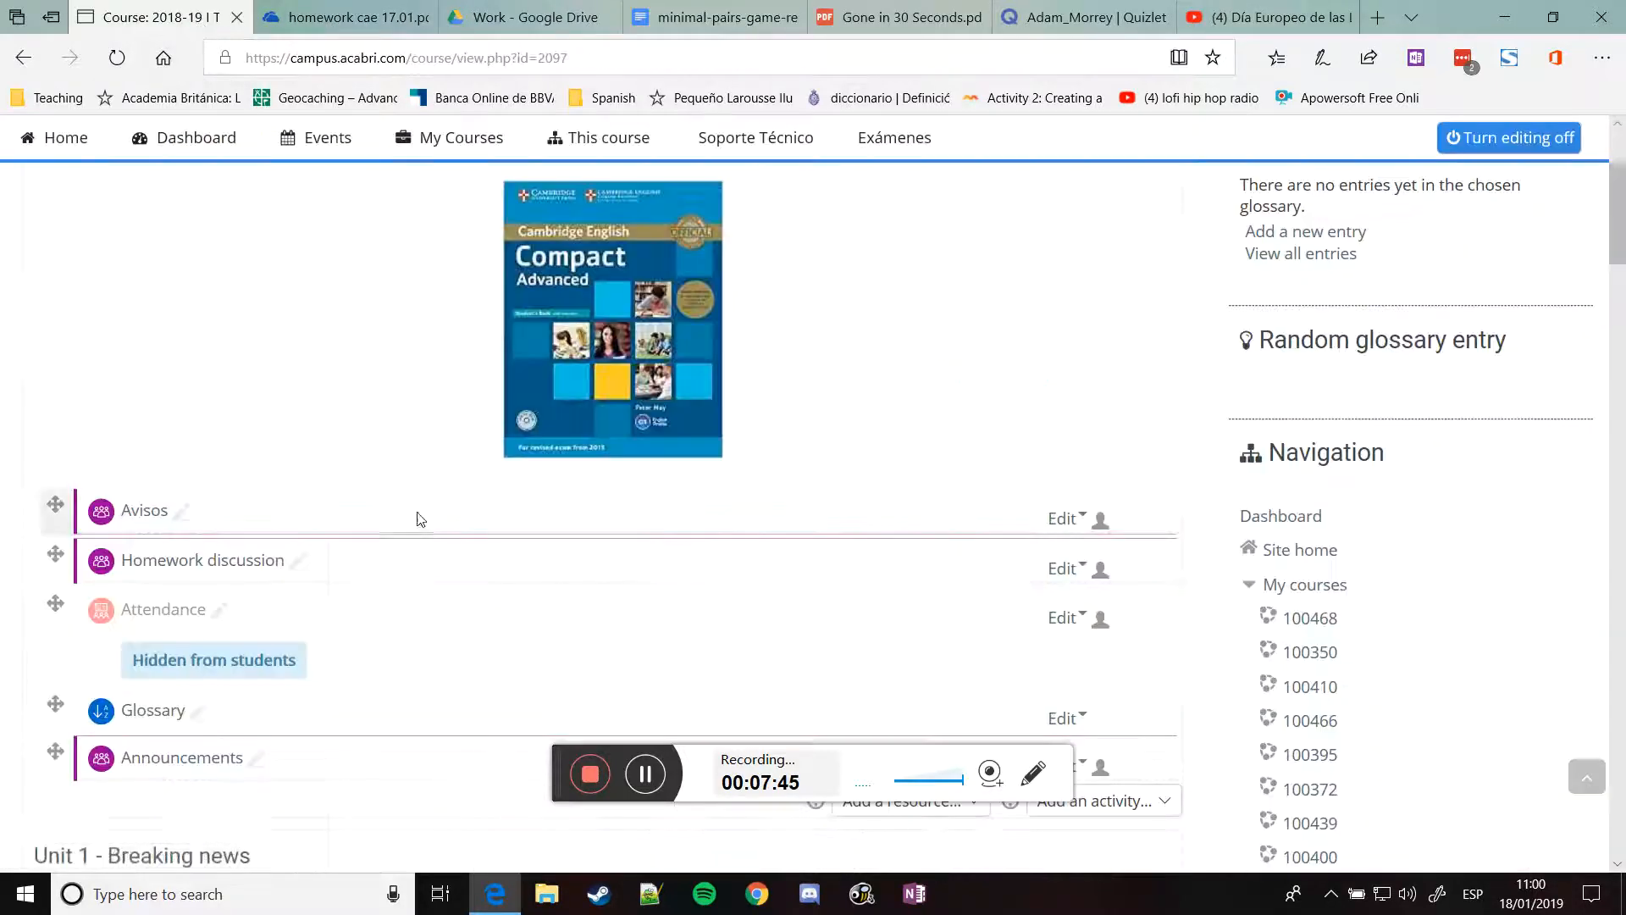
scroll(414, 500, "down", 5)
scroll(551, 450, "down", 10)
scroll(652, 533, "down", 8)
left_click(905, 555)
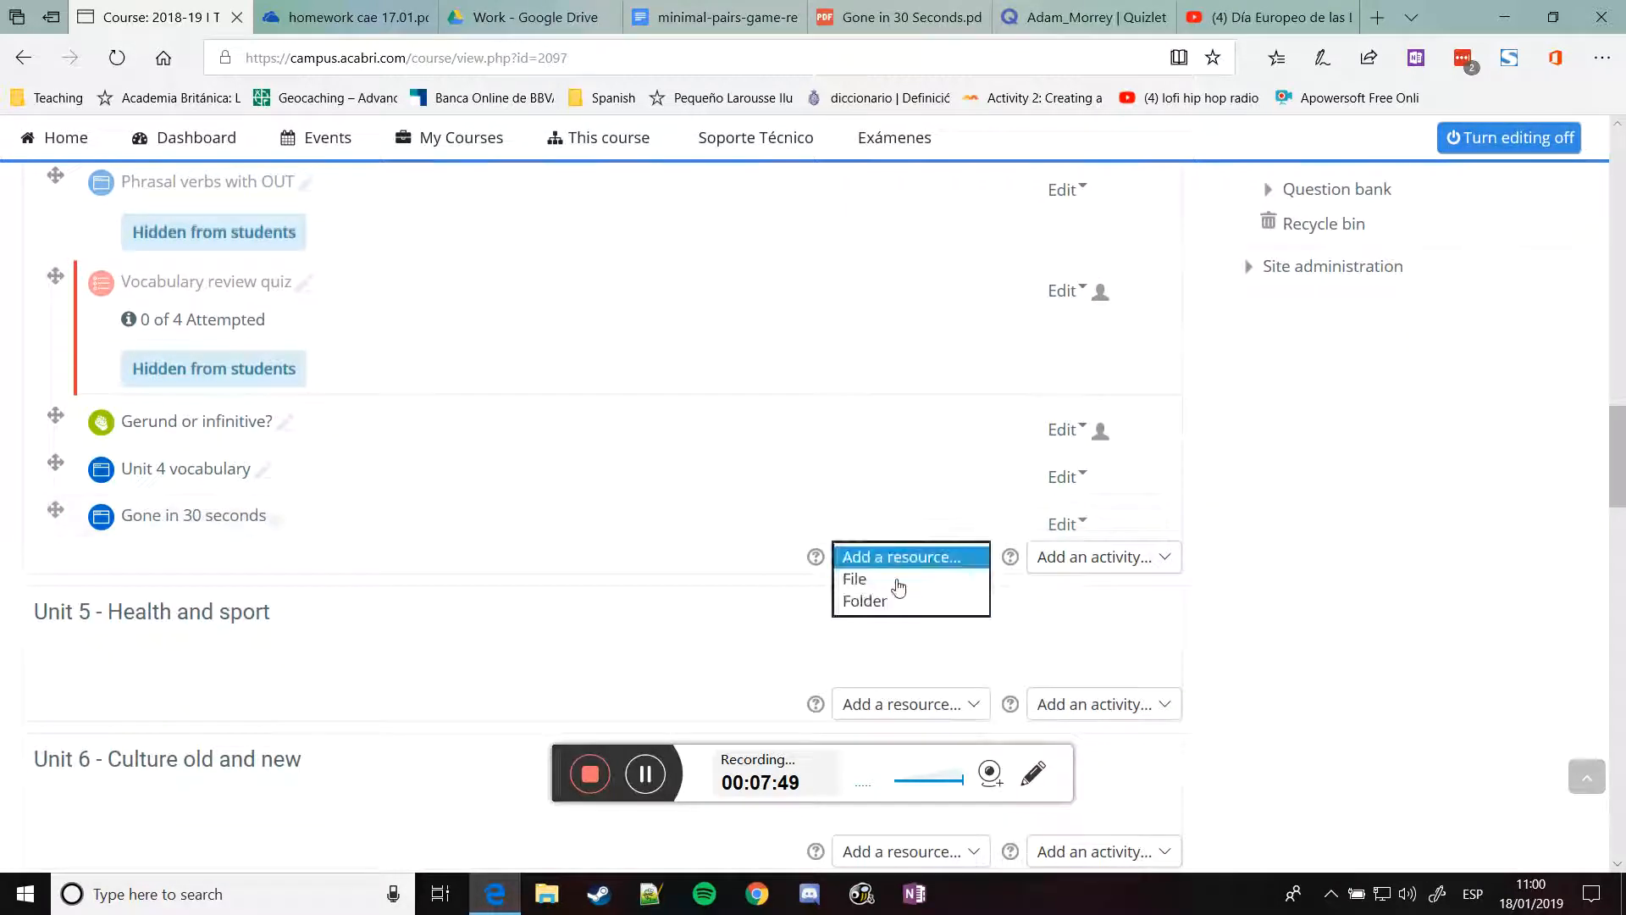
left_click(878, 648)
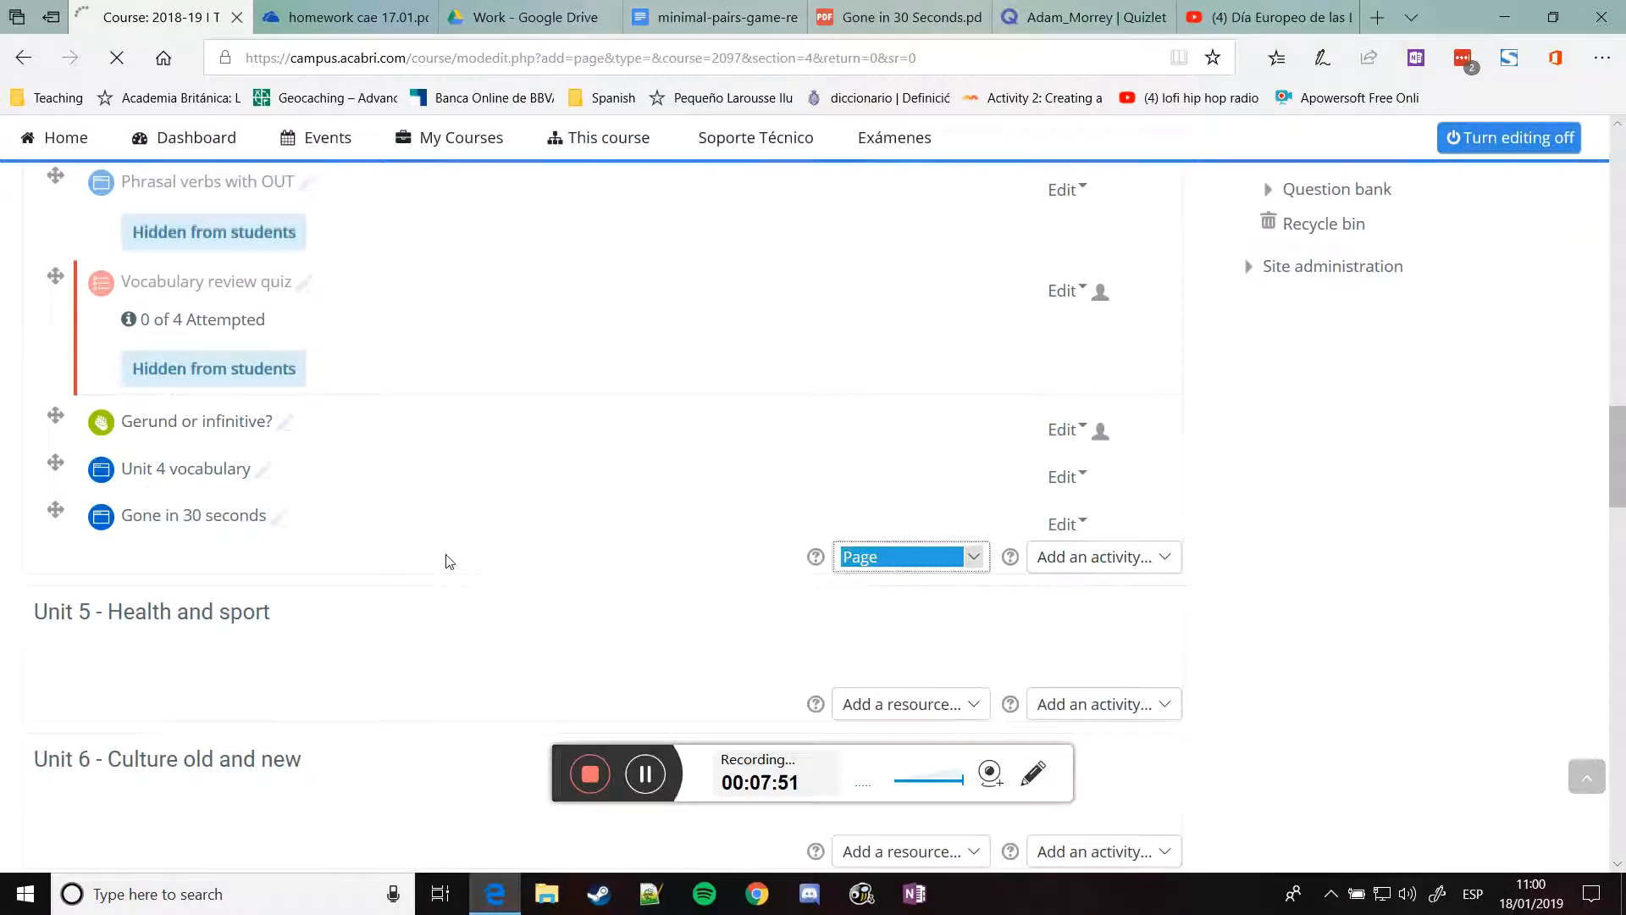
left_click(389, 461)
type("Minimal pairs")
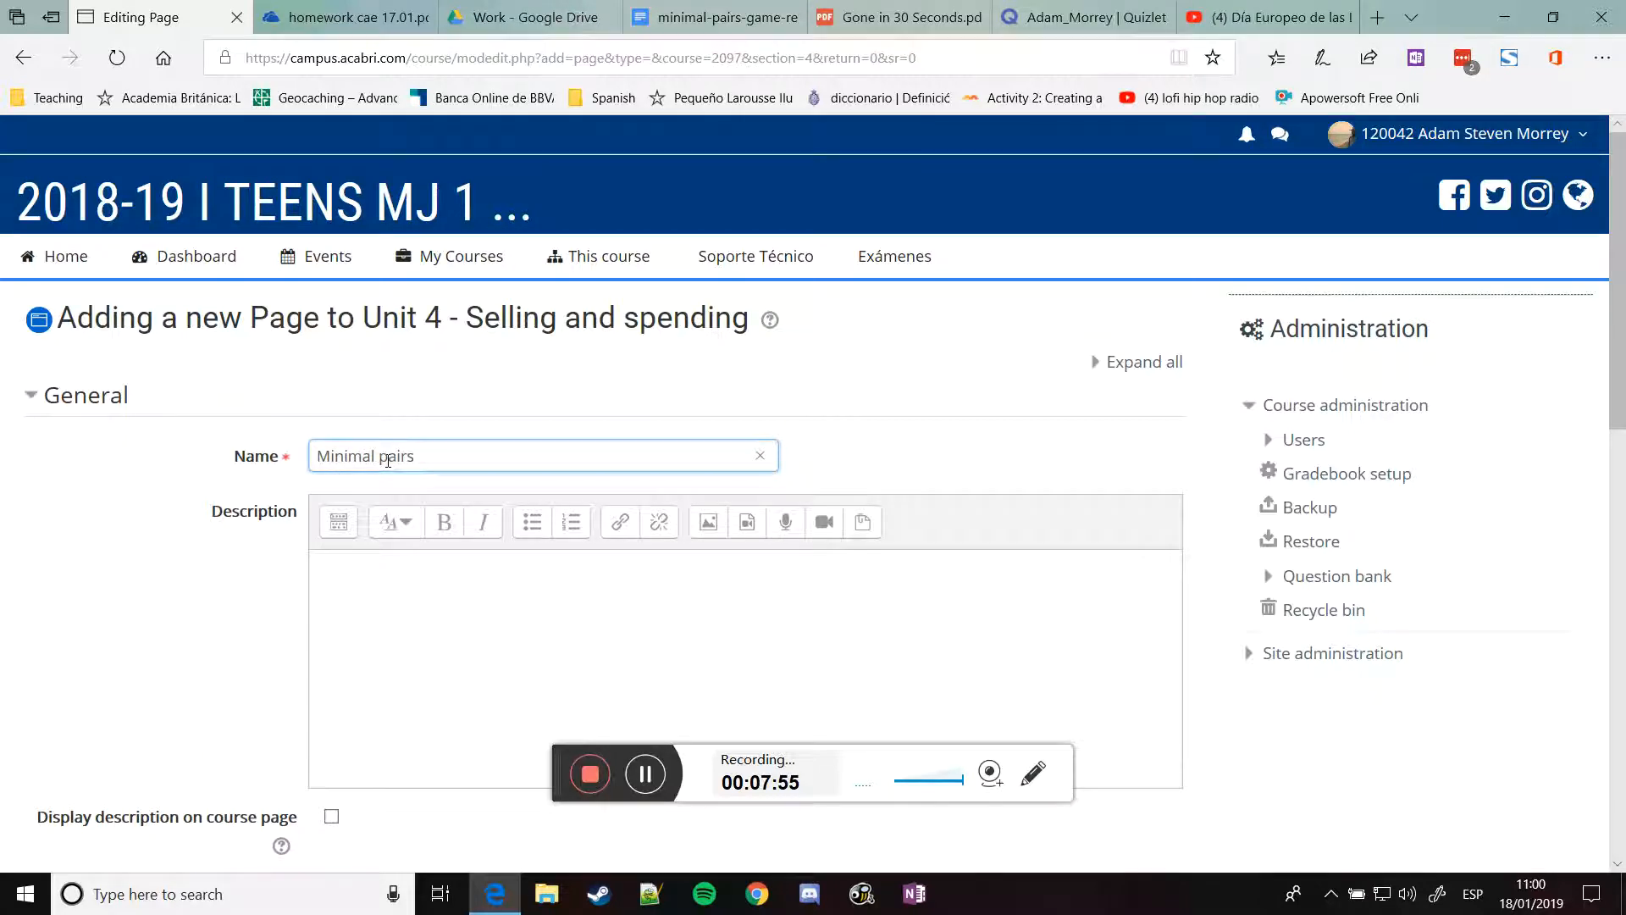
Paste the Google Doc iframe code into the page content's HTML source and save it
scroll(399, 599, "down", 3)
scroll(338, 381, "down", 4)
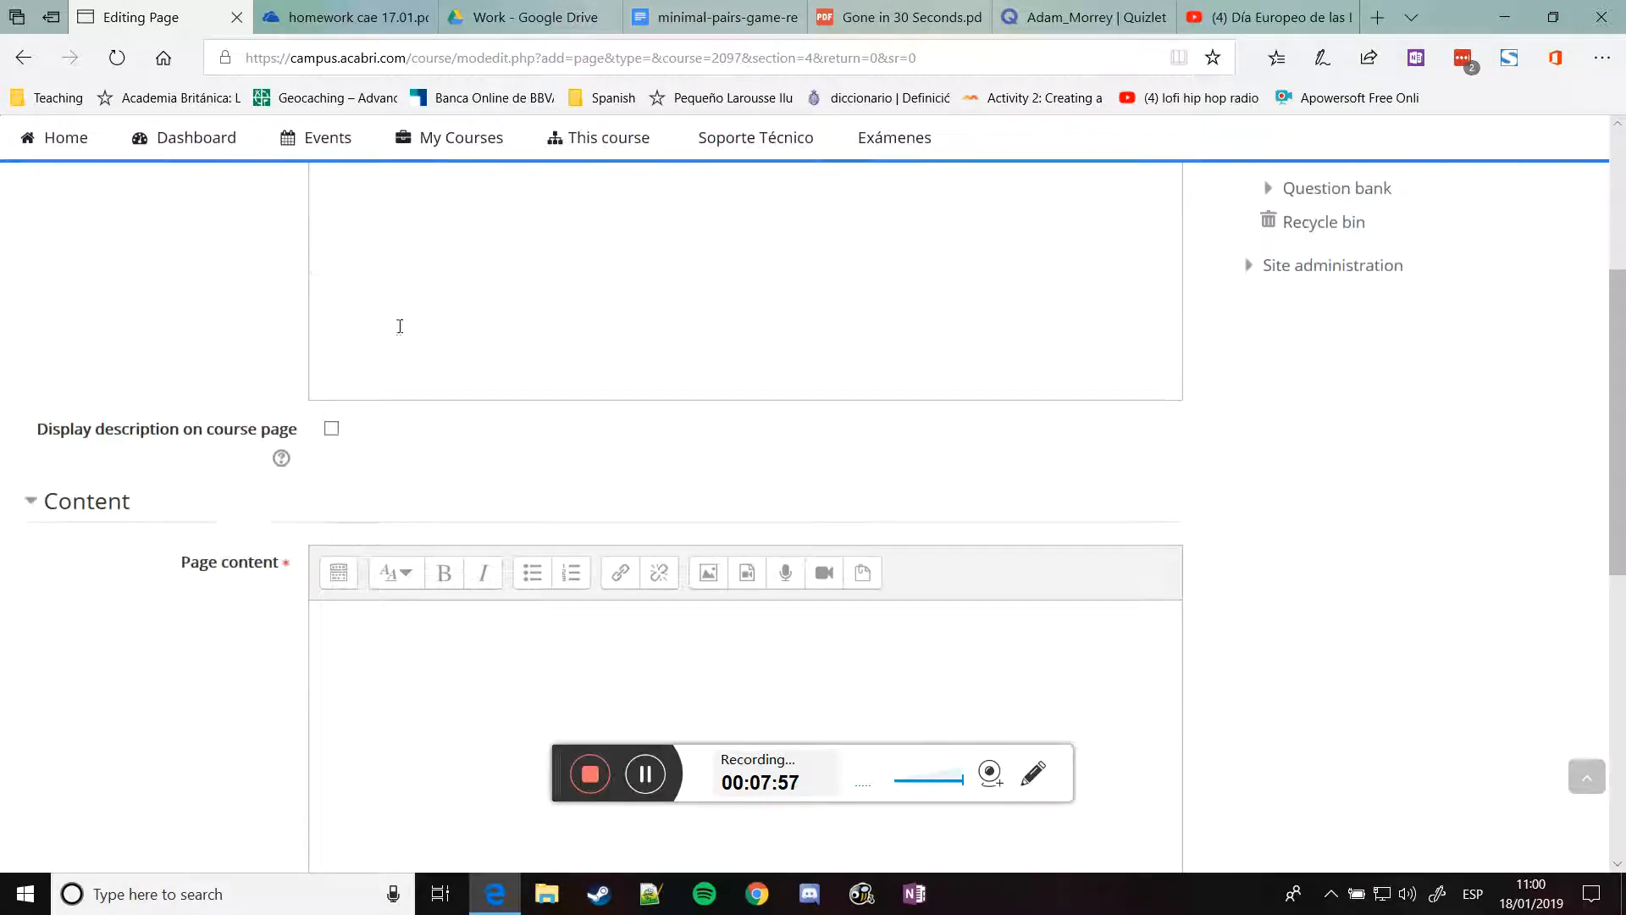
left_click(338, 346)
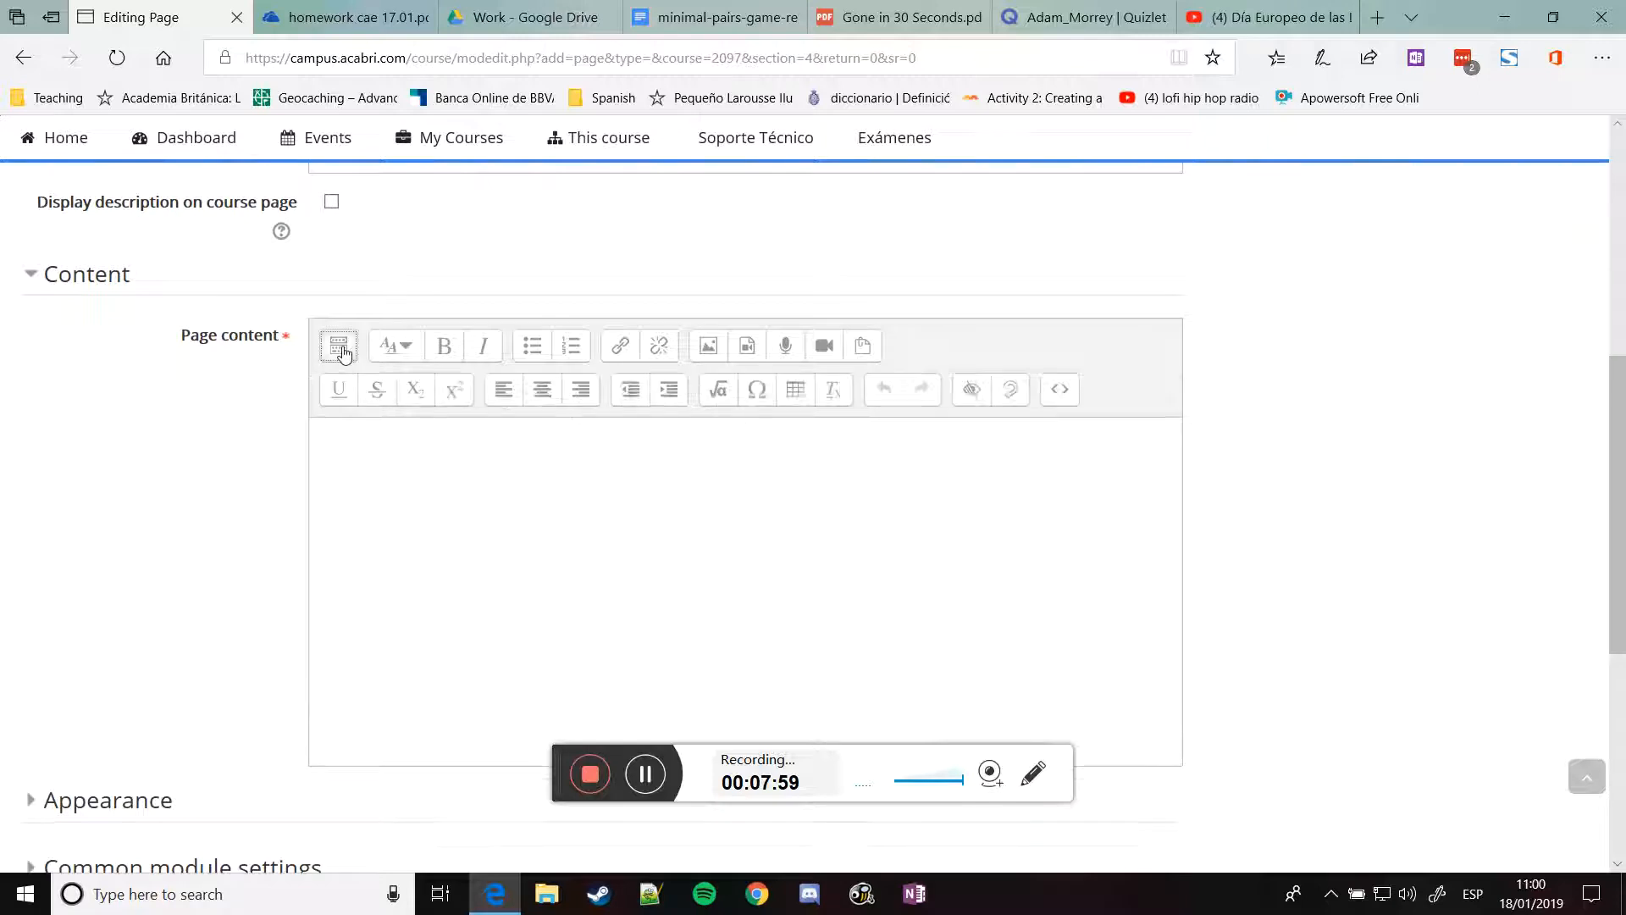
left_click(1050, 397)
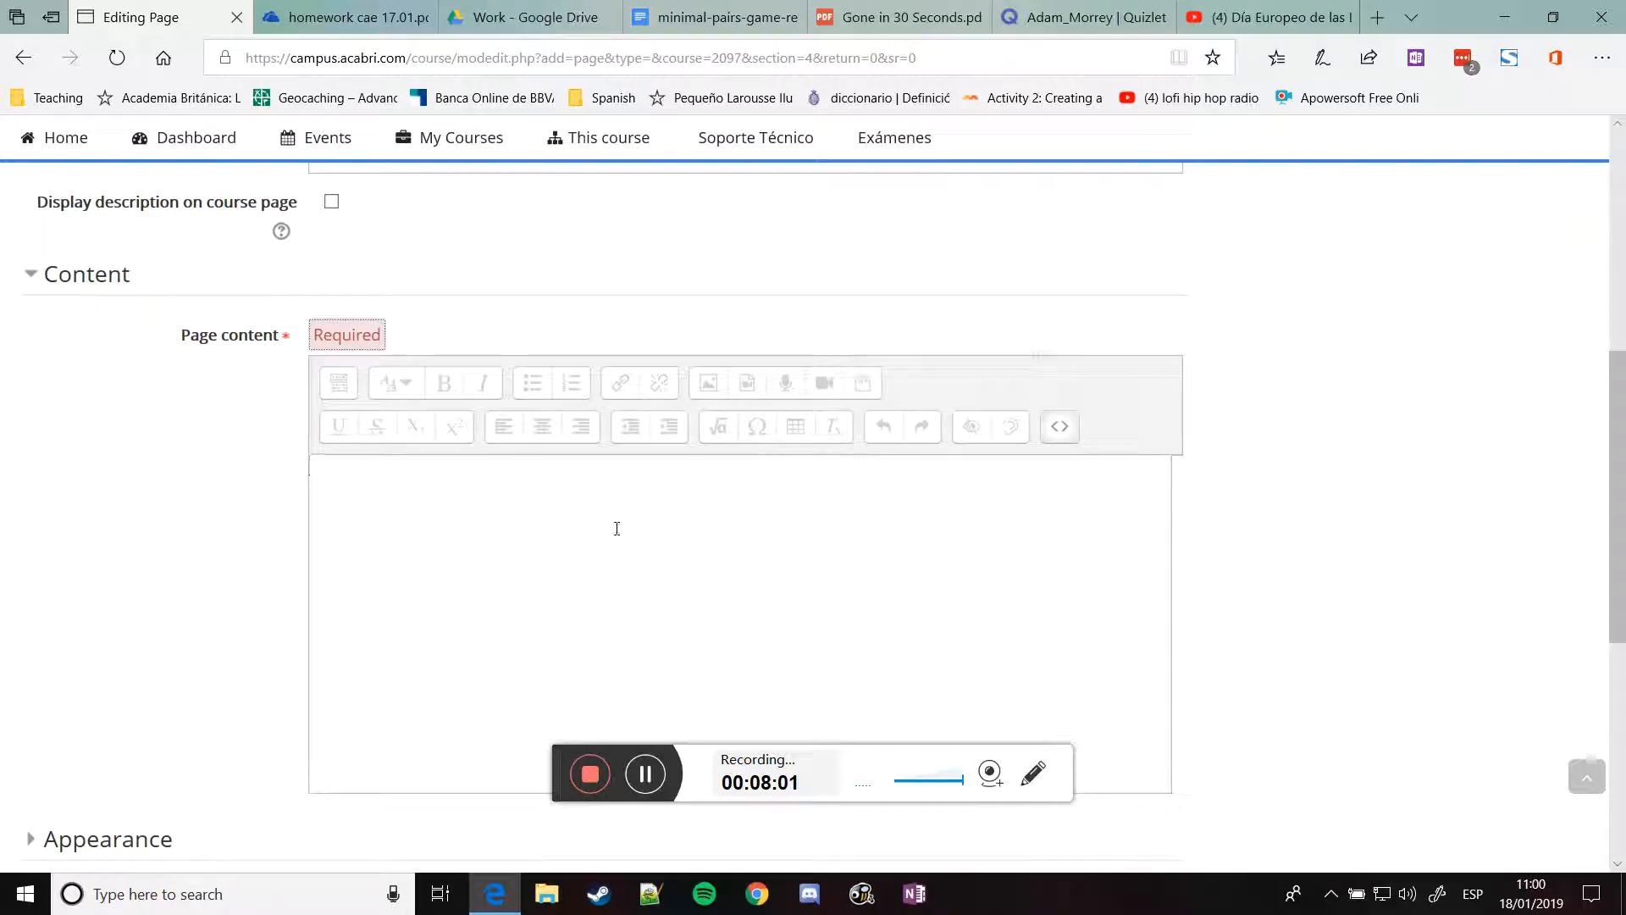
key("ctrl+v")
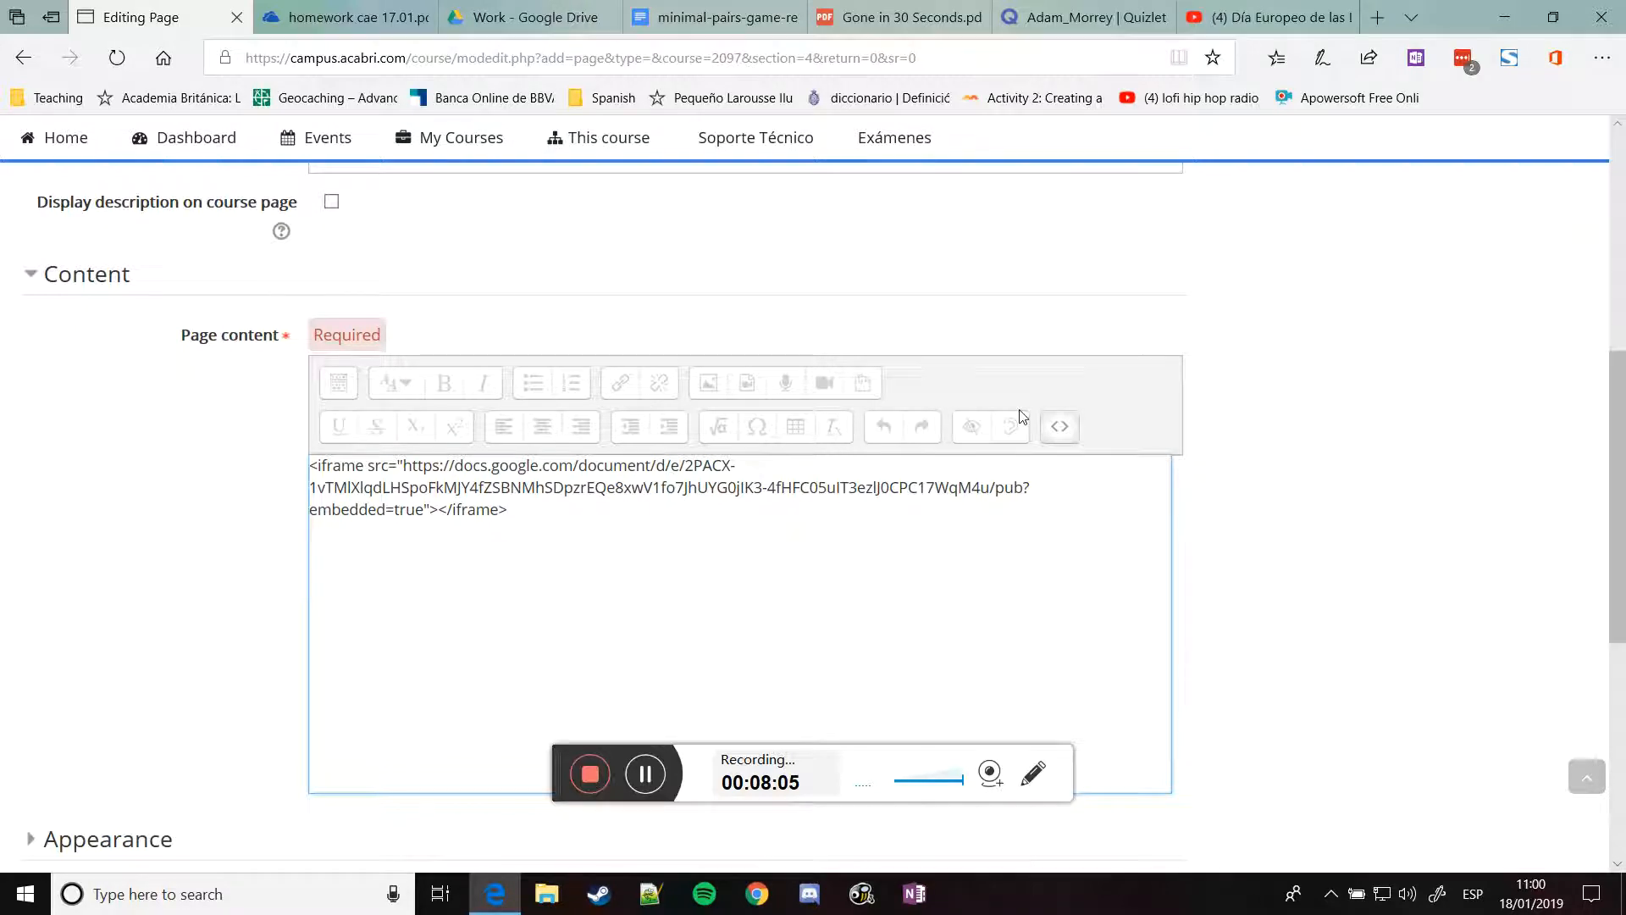
left_click(1067, 427)
scroll(170, 462, "down", 6)
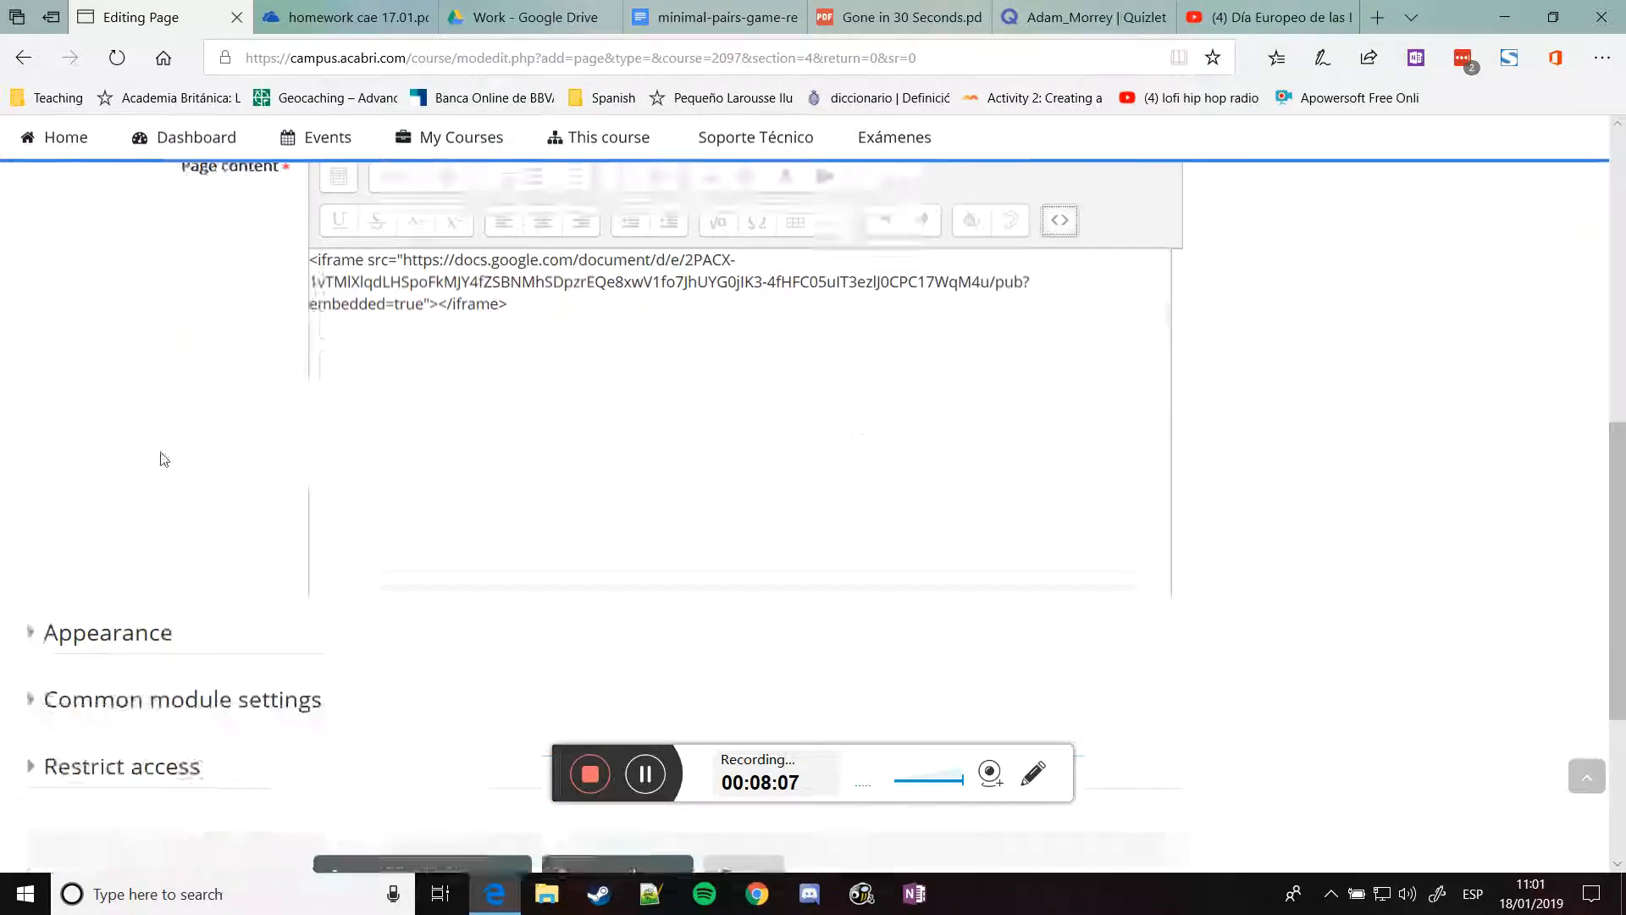
left_click(595, 532)
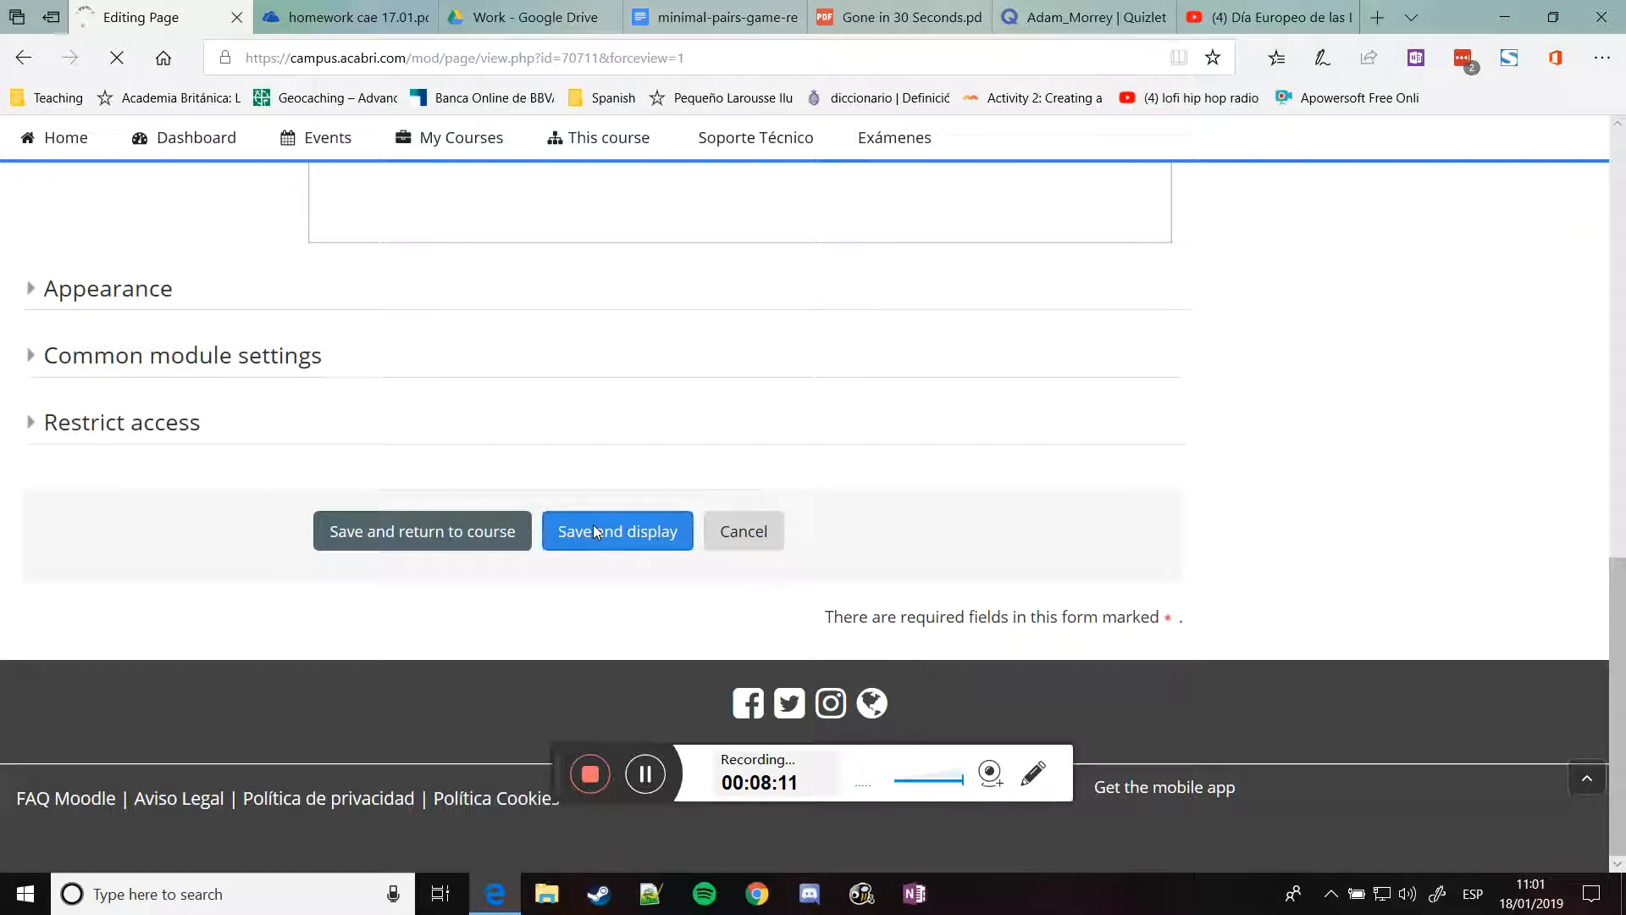
Return to Unit 4 and open the Minimal pairs page's edit settings at Page content
scroll(585, 511, "down", 1)
scroll(188, 468, "down", 1)
scroll(191, 466, "down", 2)
scroll(200, 458, "up", 3)
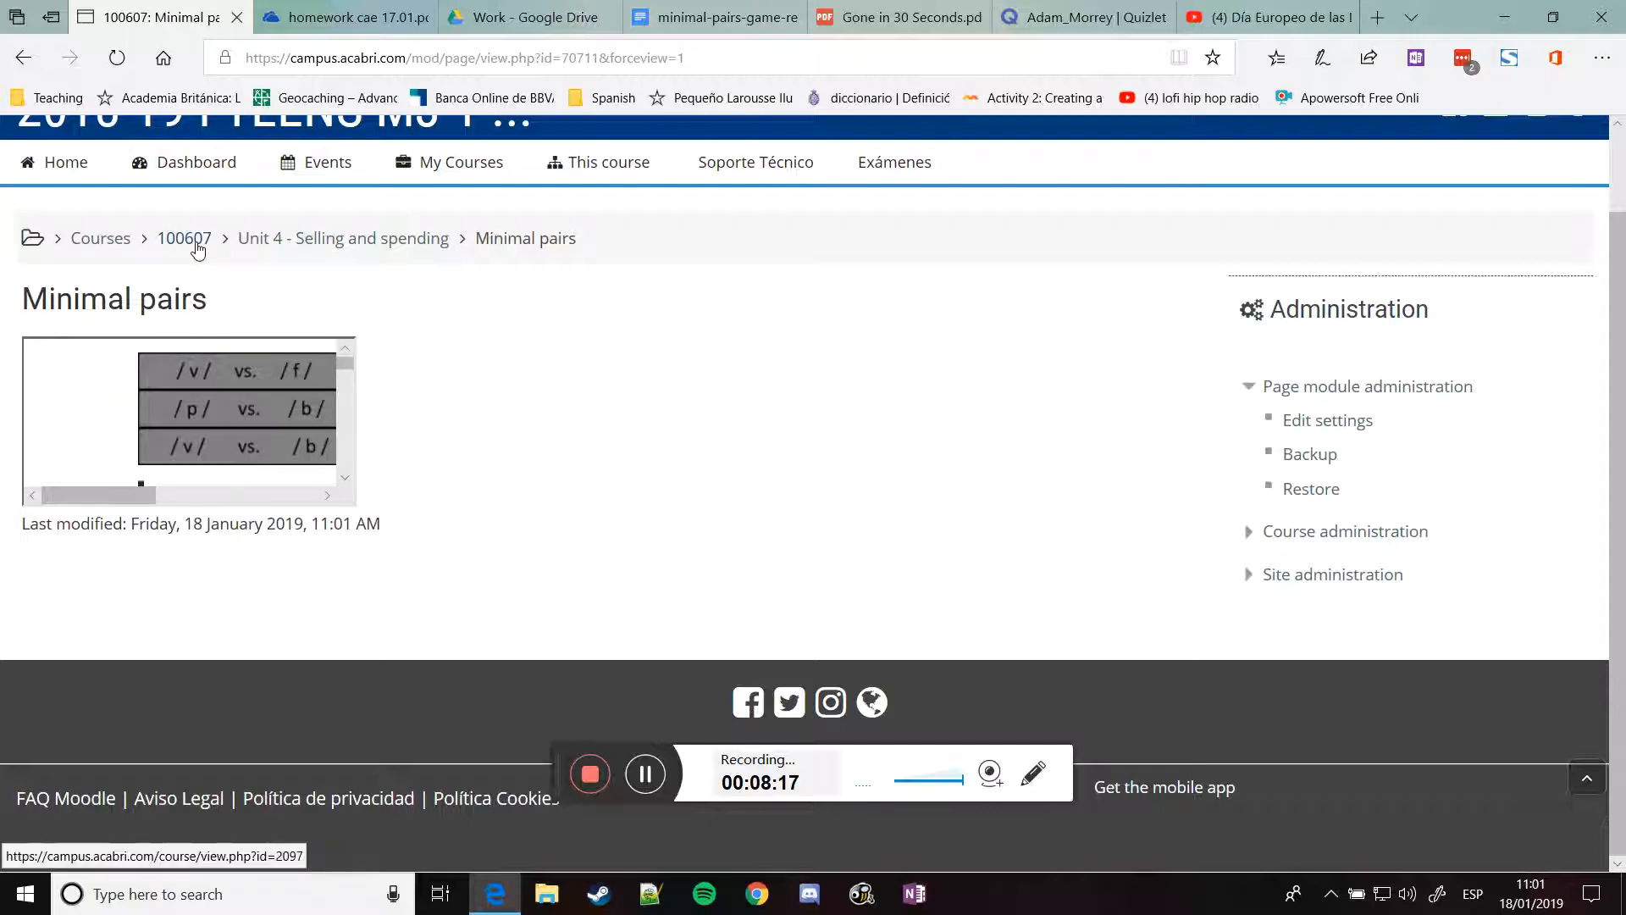
left_click(282, 240)
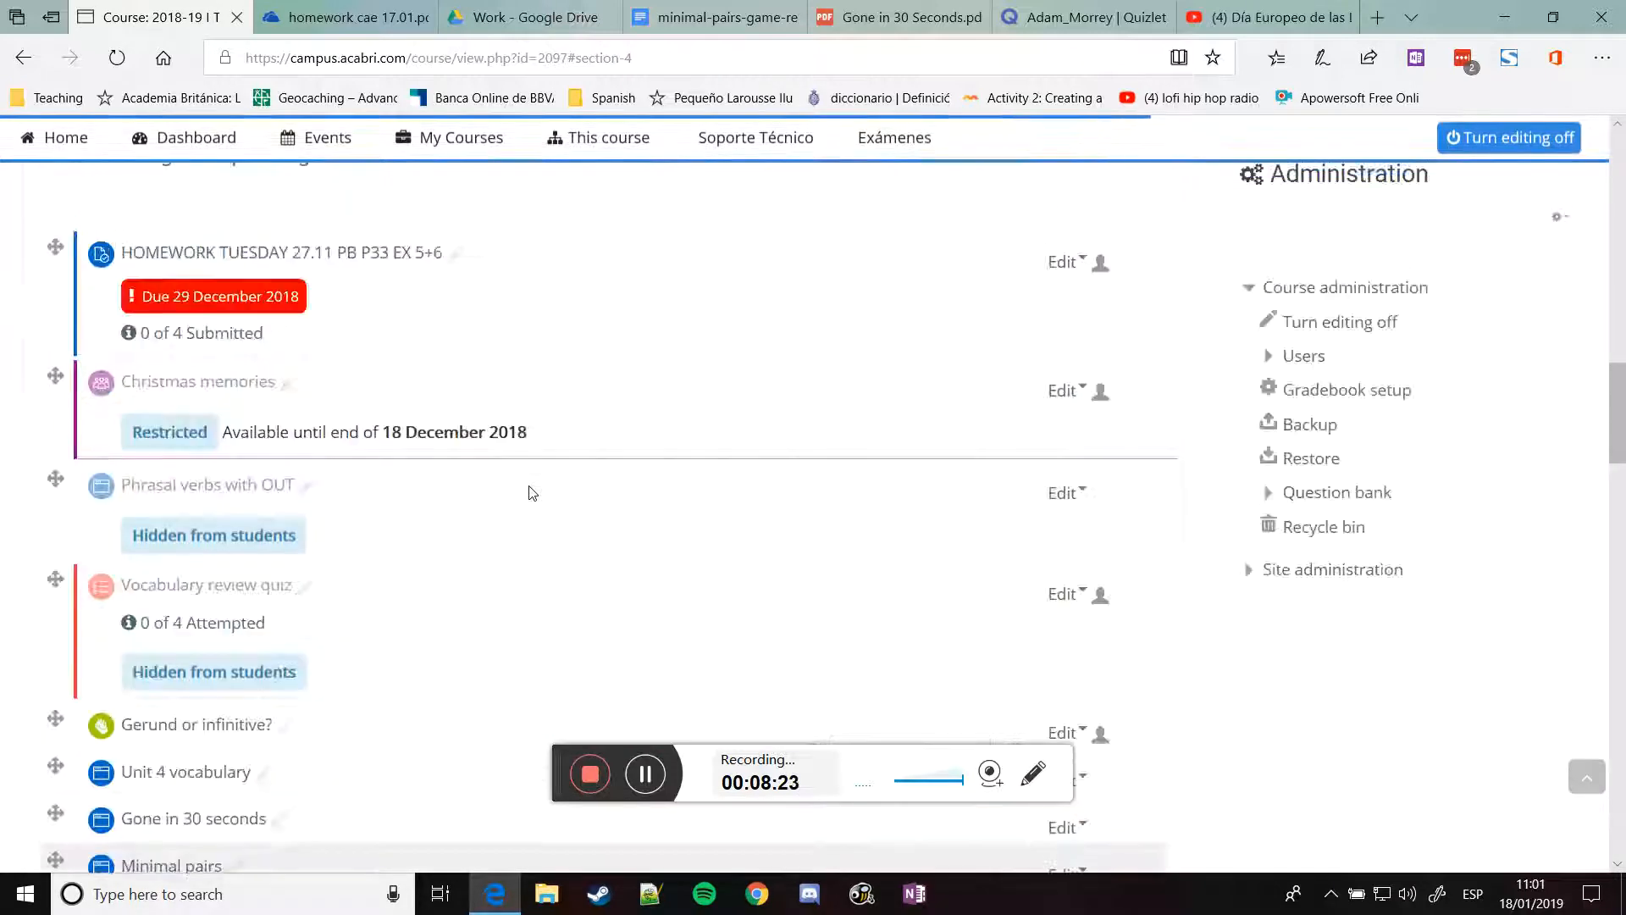
scroll(527, 475, "down", 10)
scroll(525, 456, "up", 4)
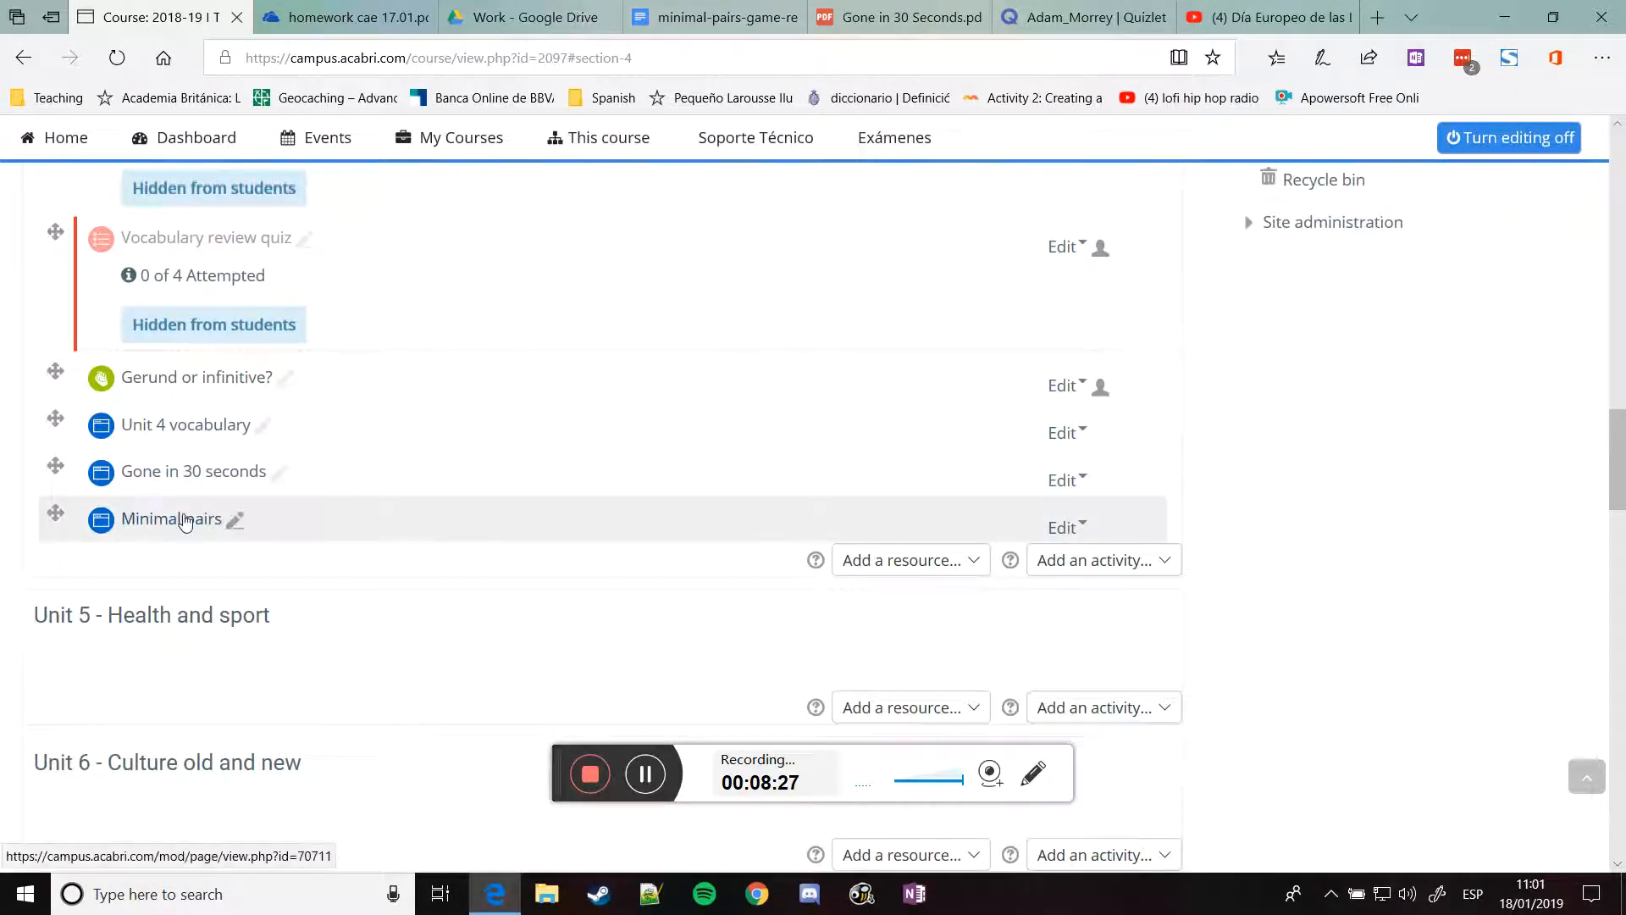
left_click(1065, 529)
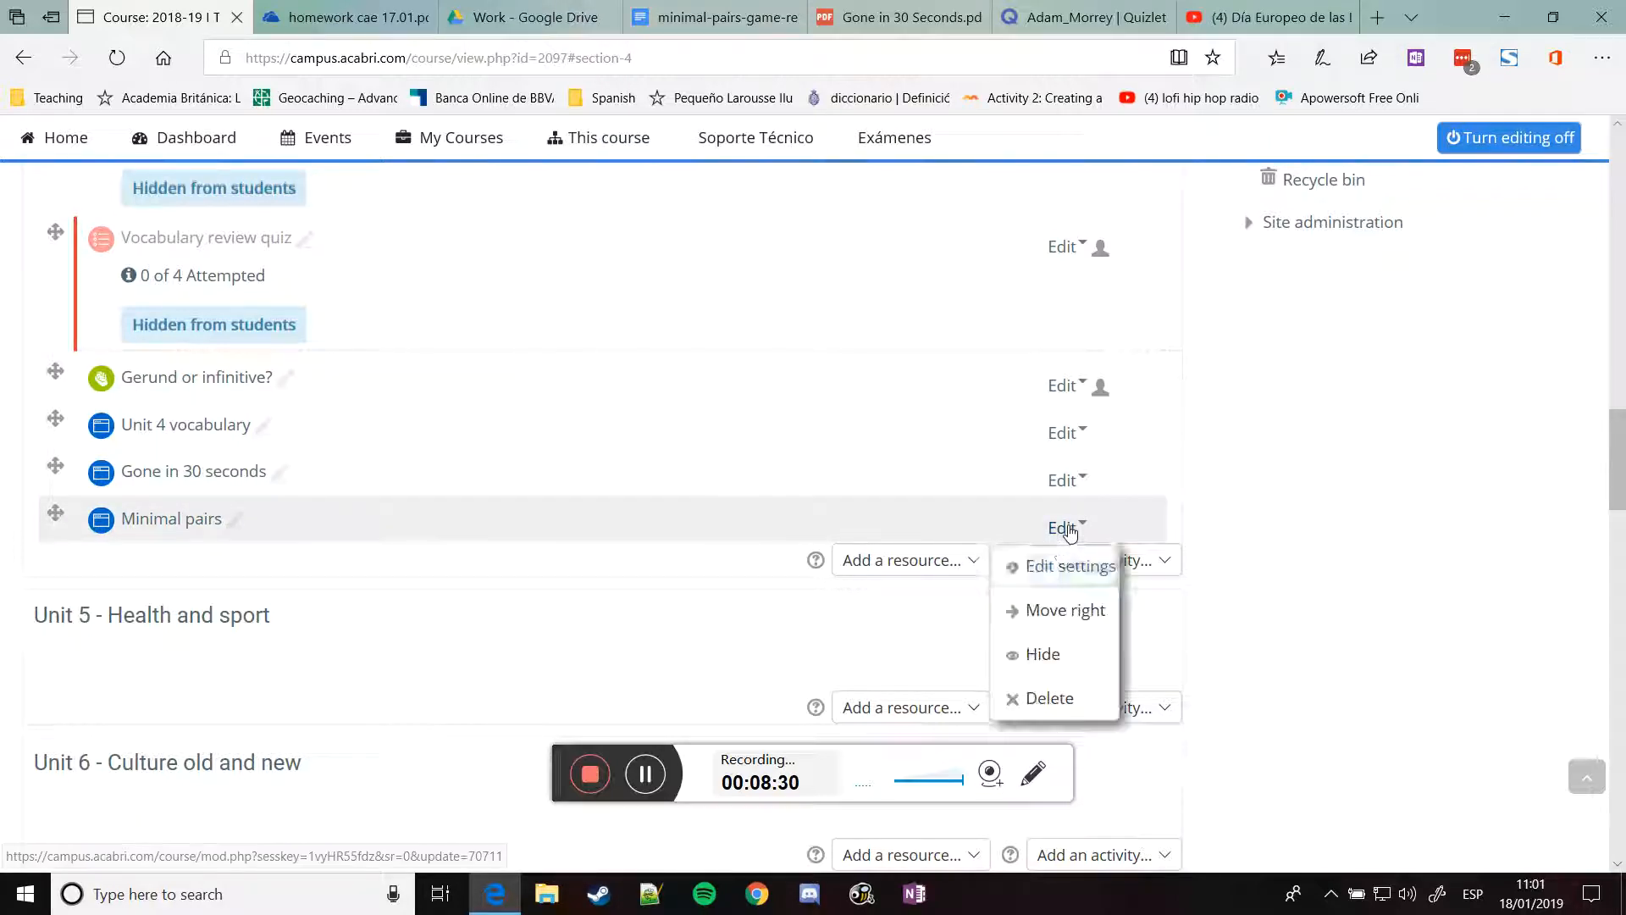
left_click(1056, 567)
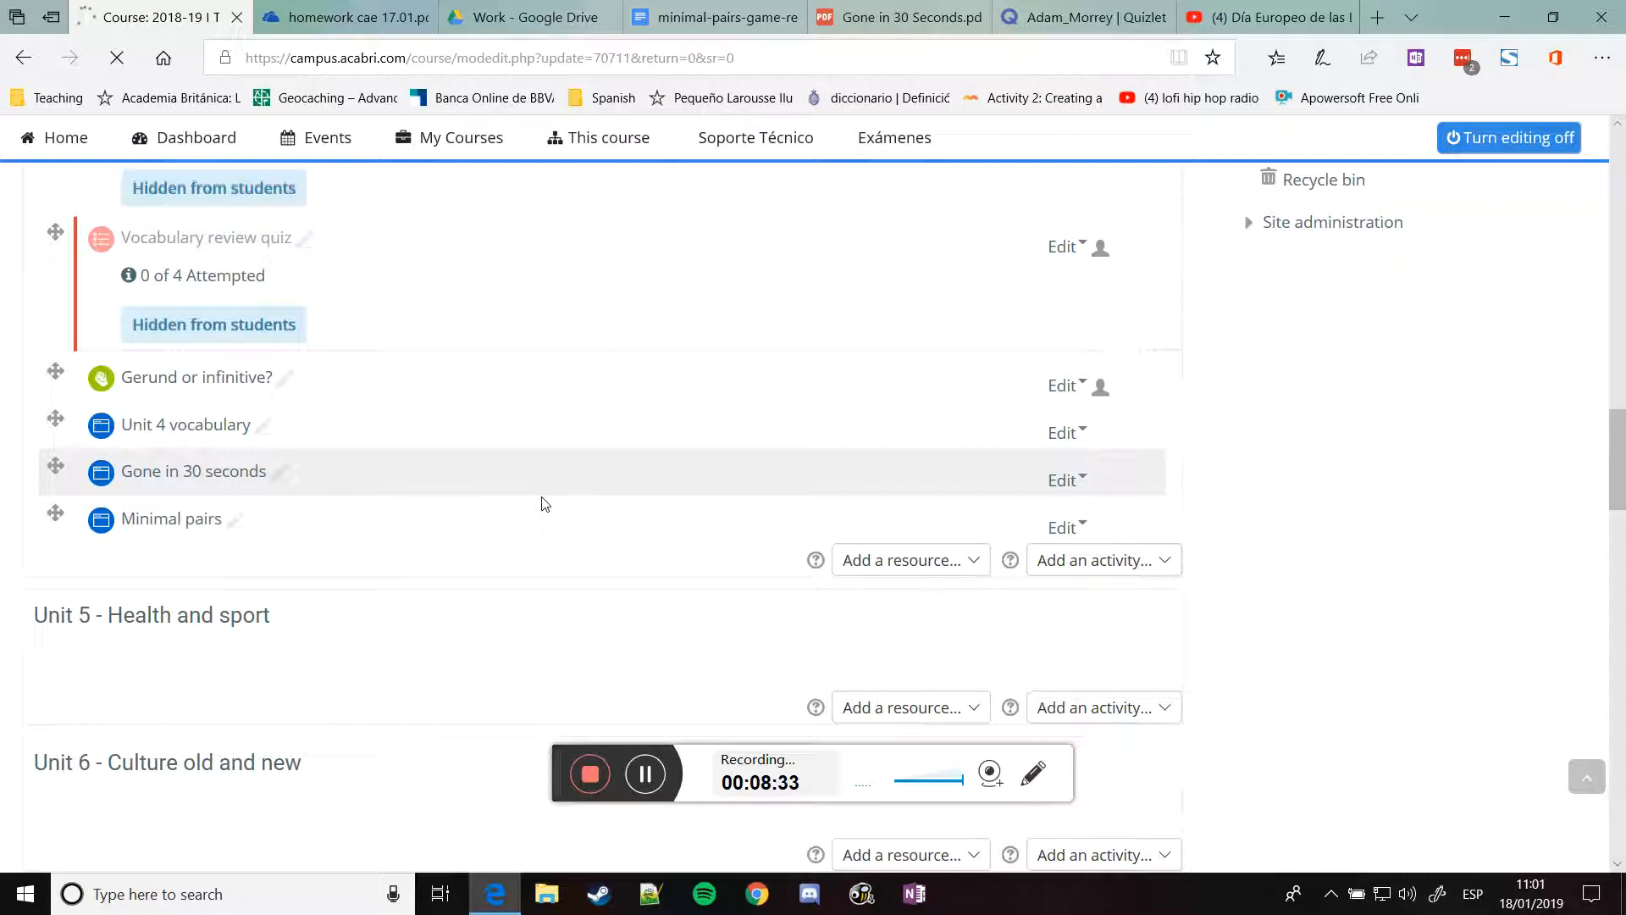
scroll(169, 387, "down", 6)
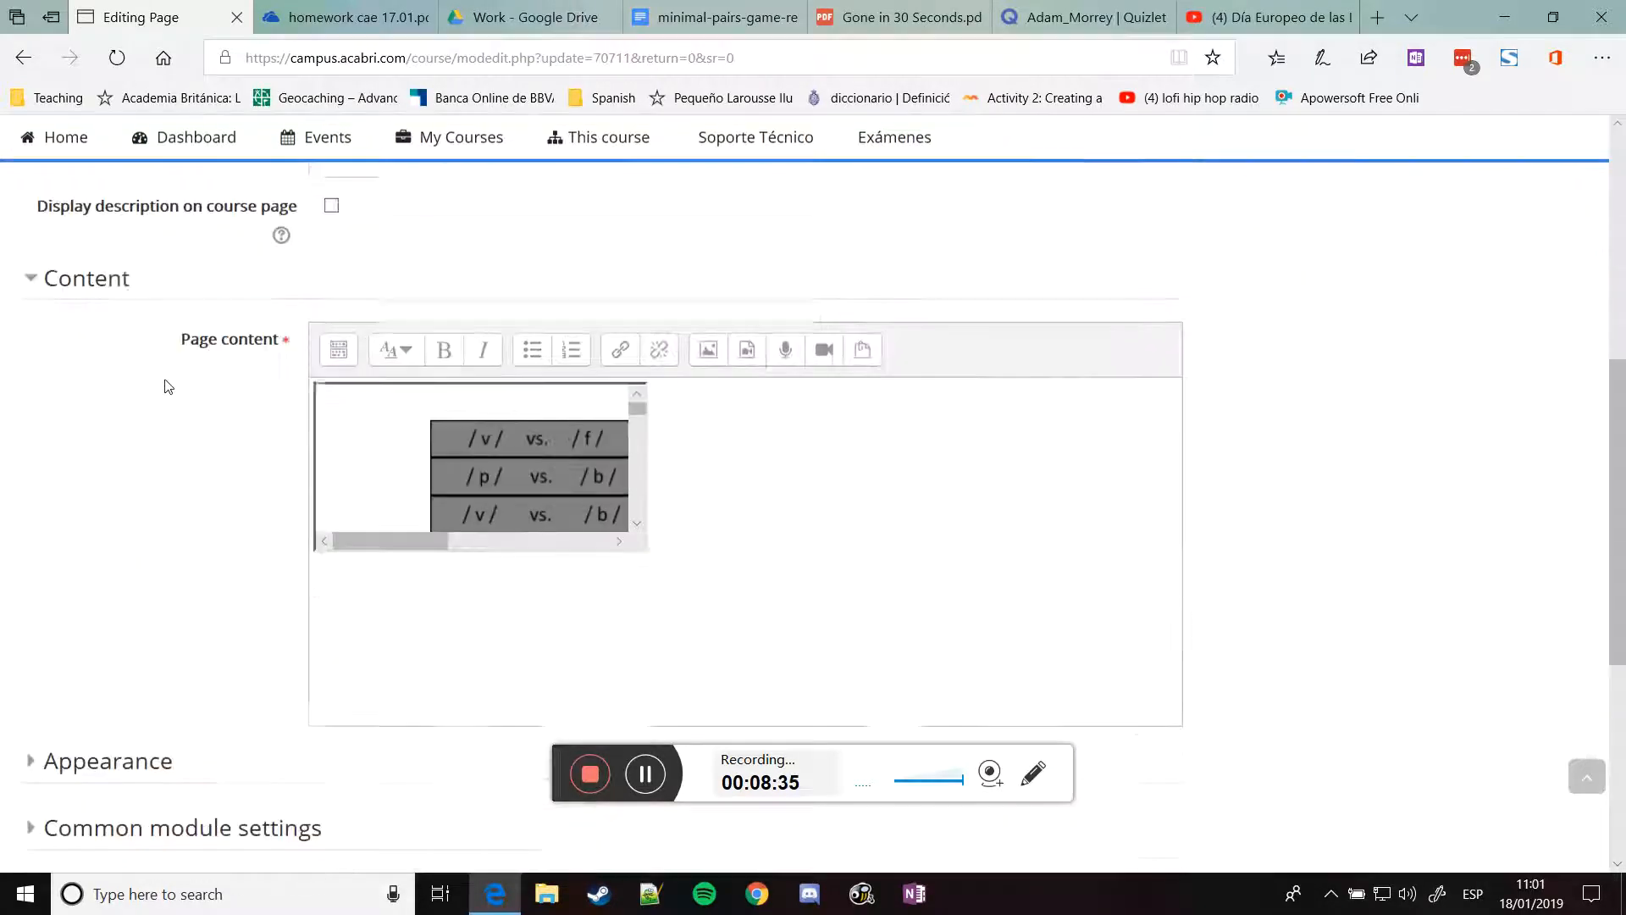
In the Page content HTML source, add width="100%" height="700" to the iframe tag
left_click(339, 349)
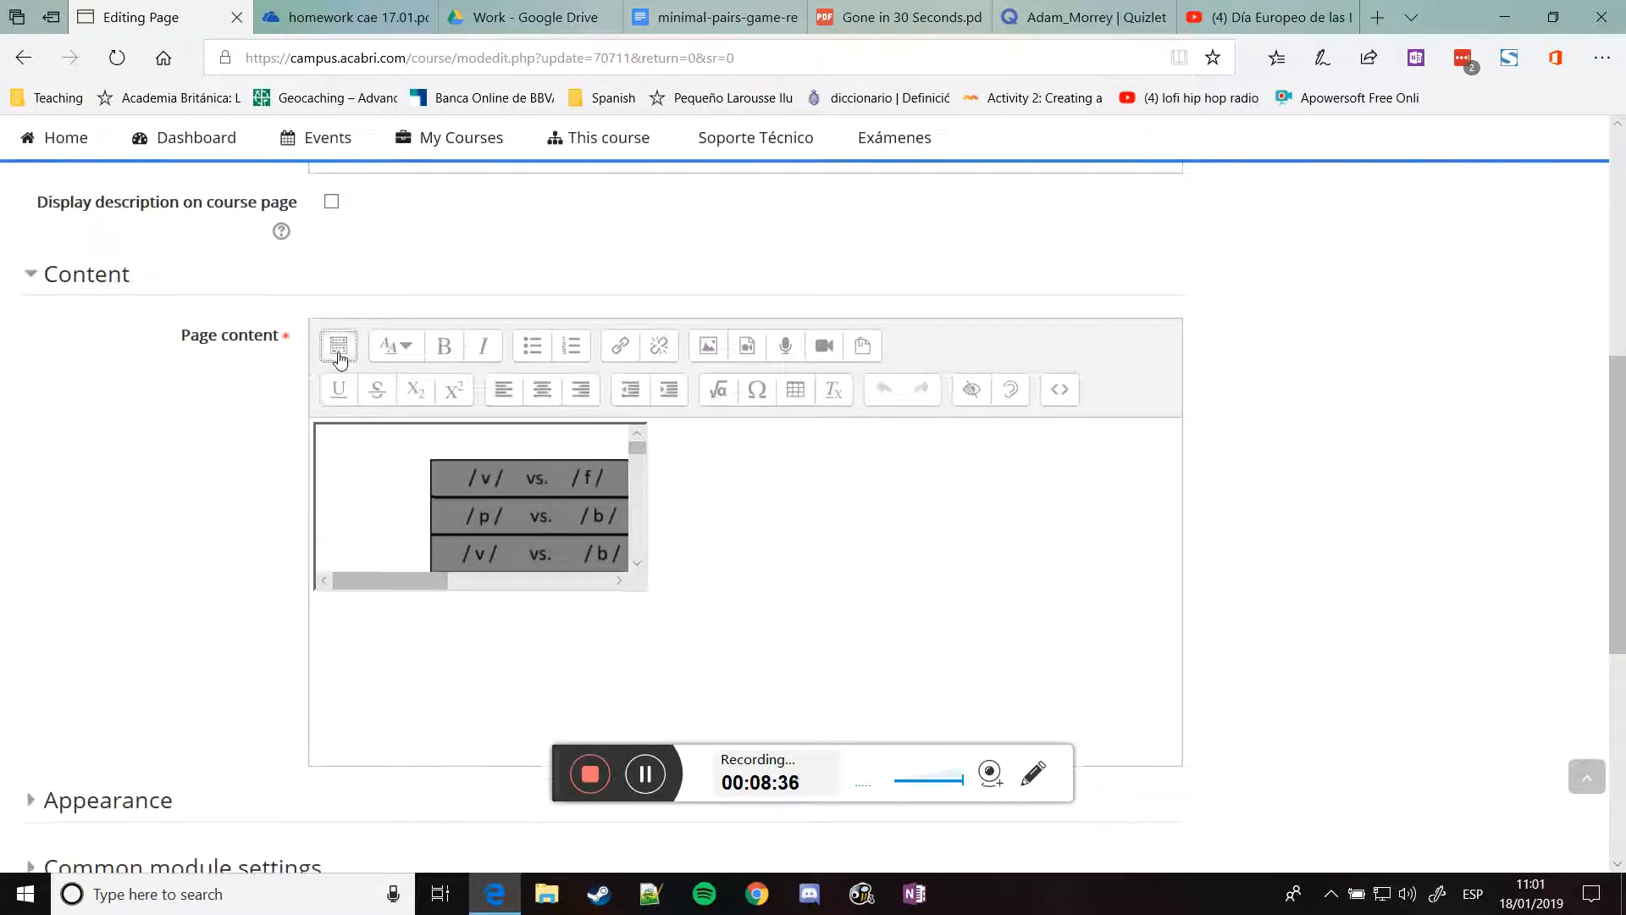
left_click(1053, 392)
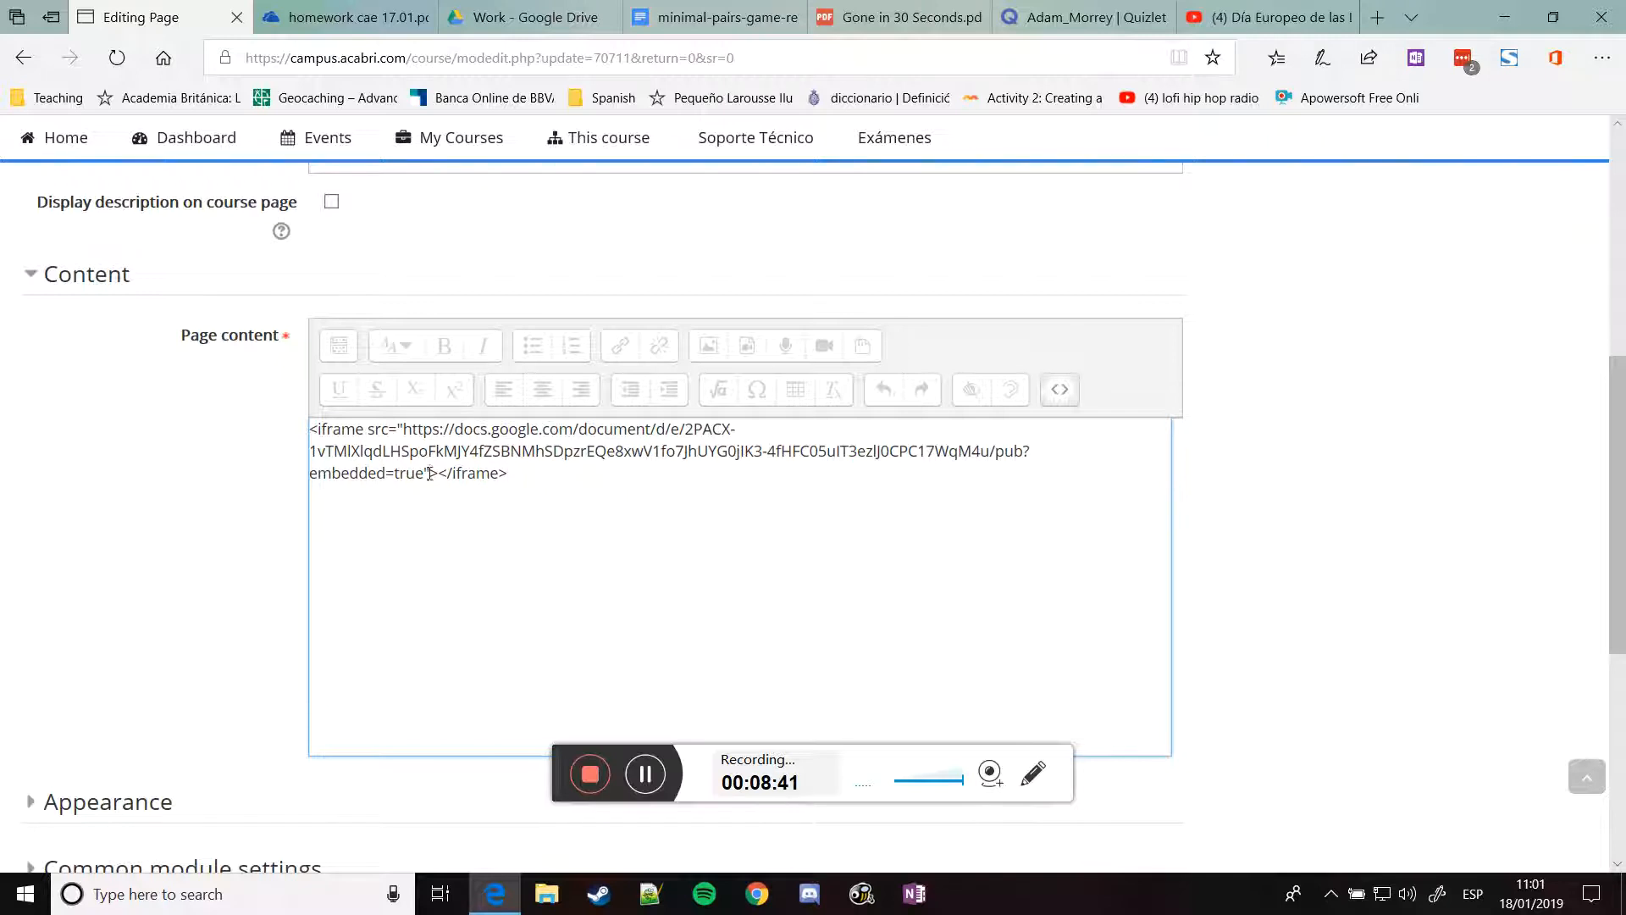
type("width")
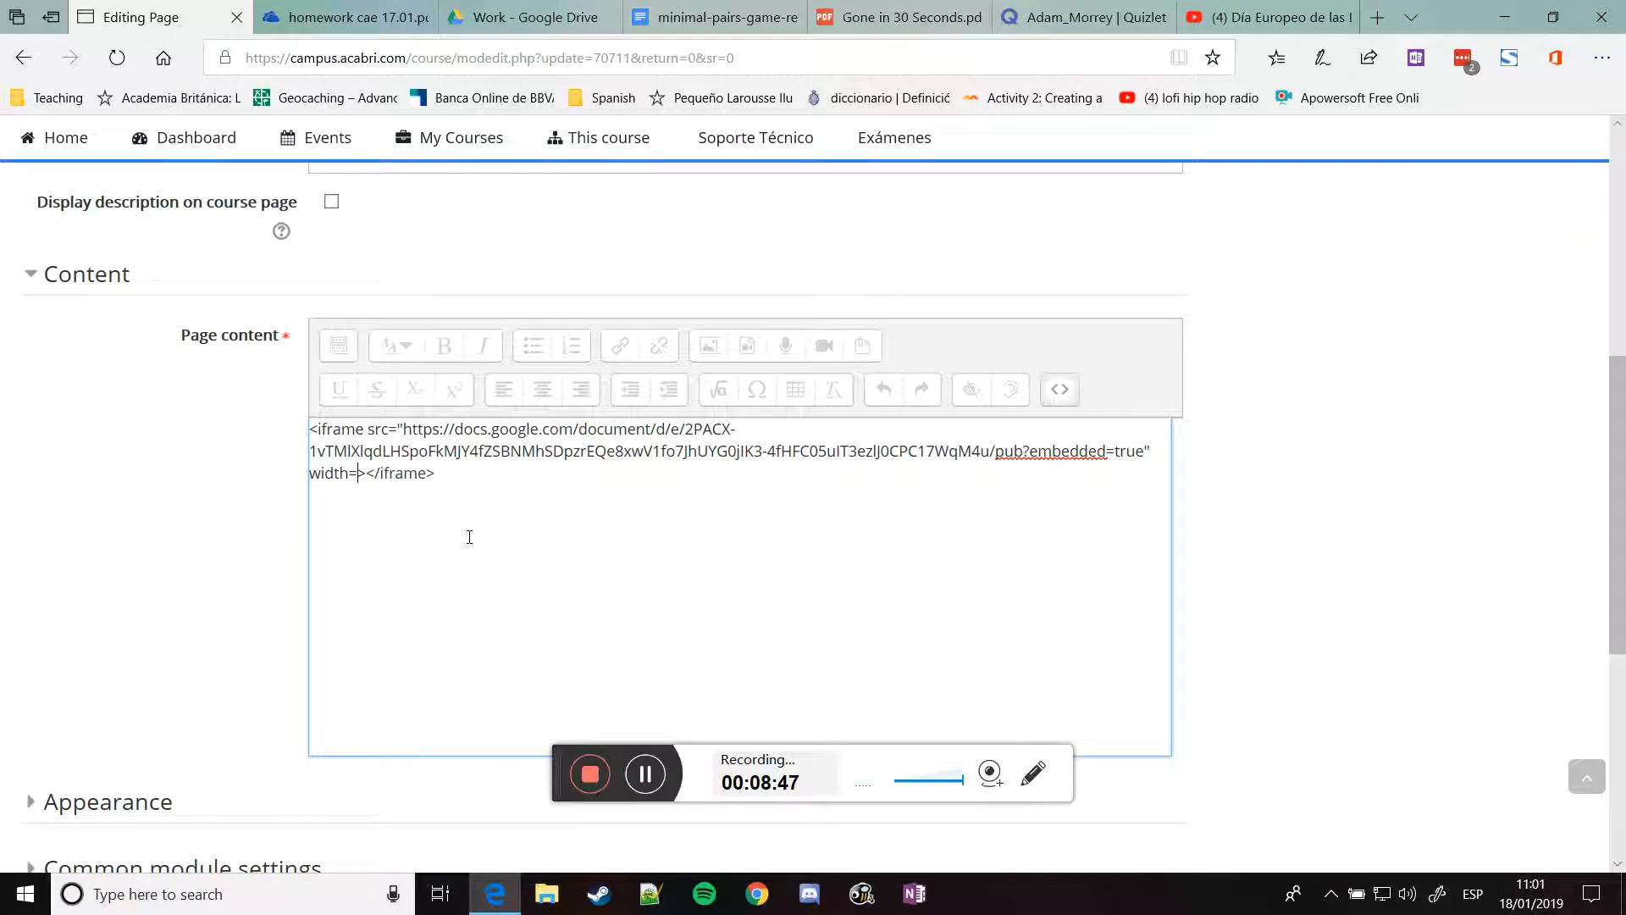
type("=\"100%\"")
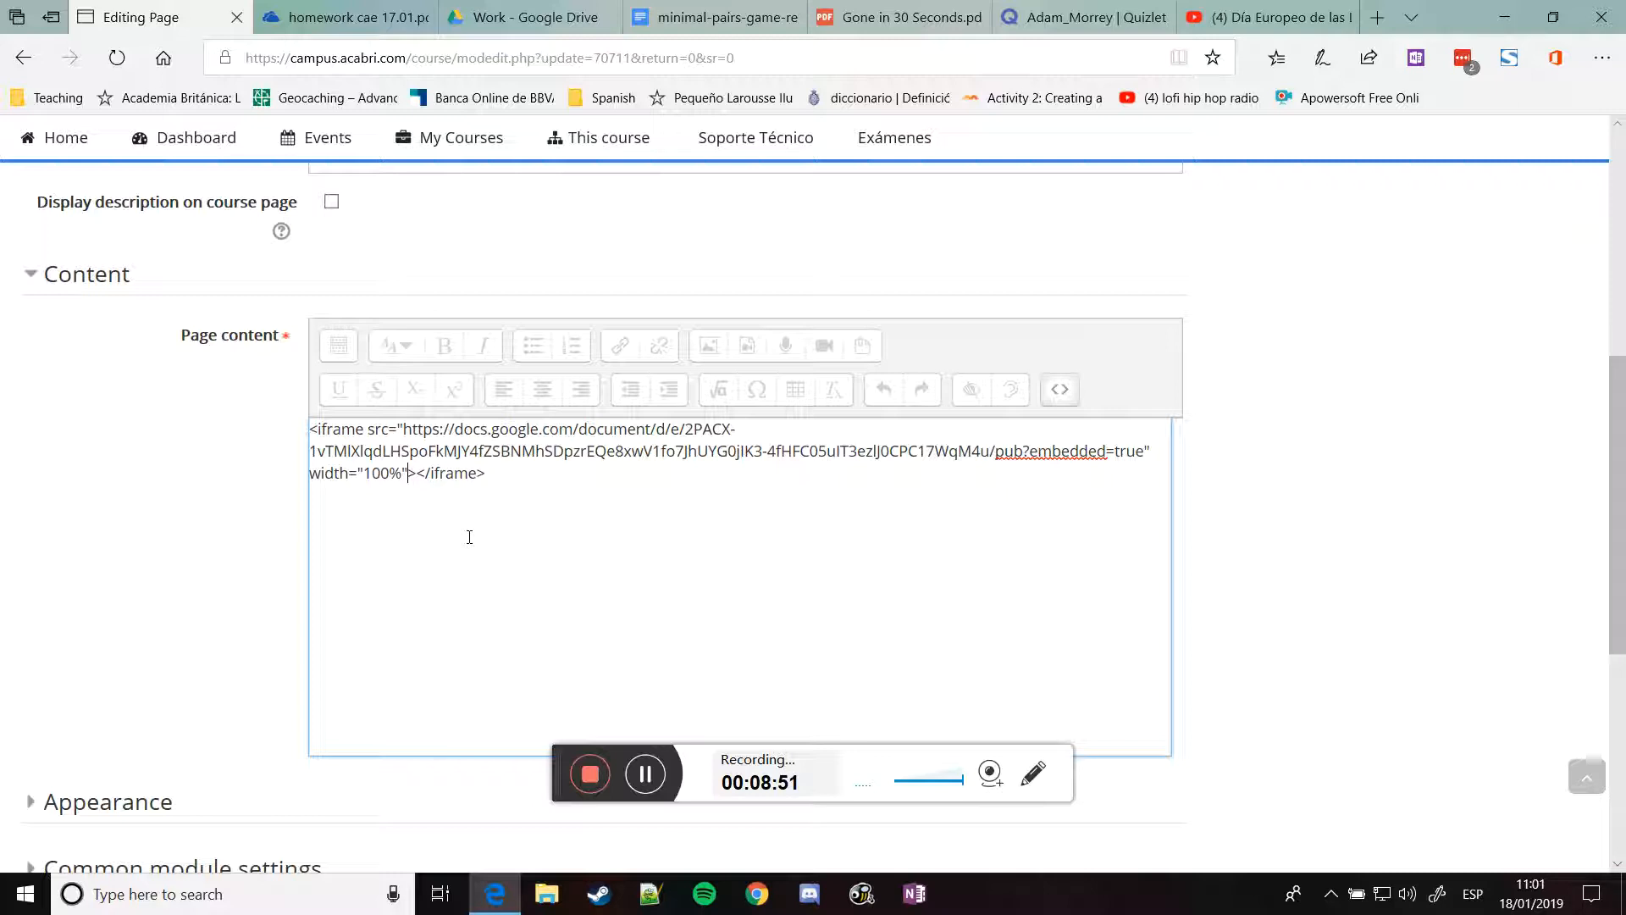
type(" height=\"700\"")
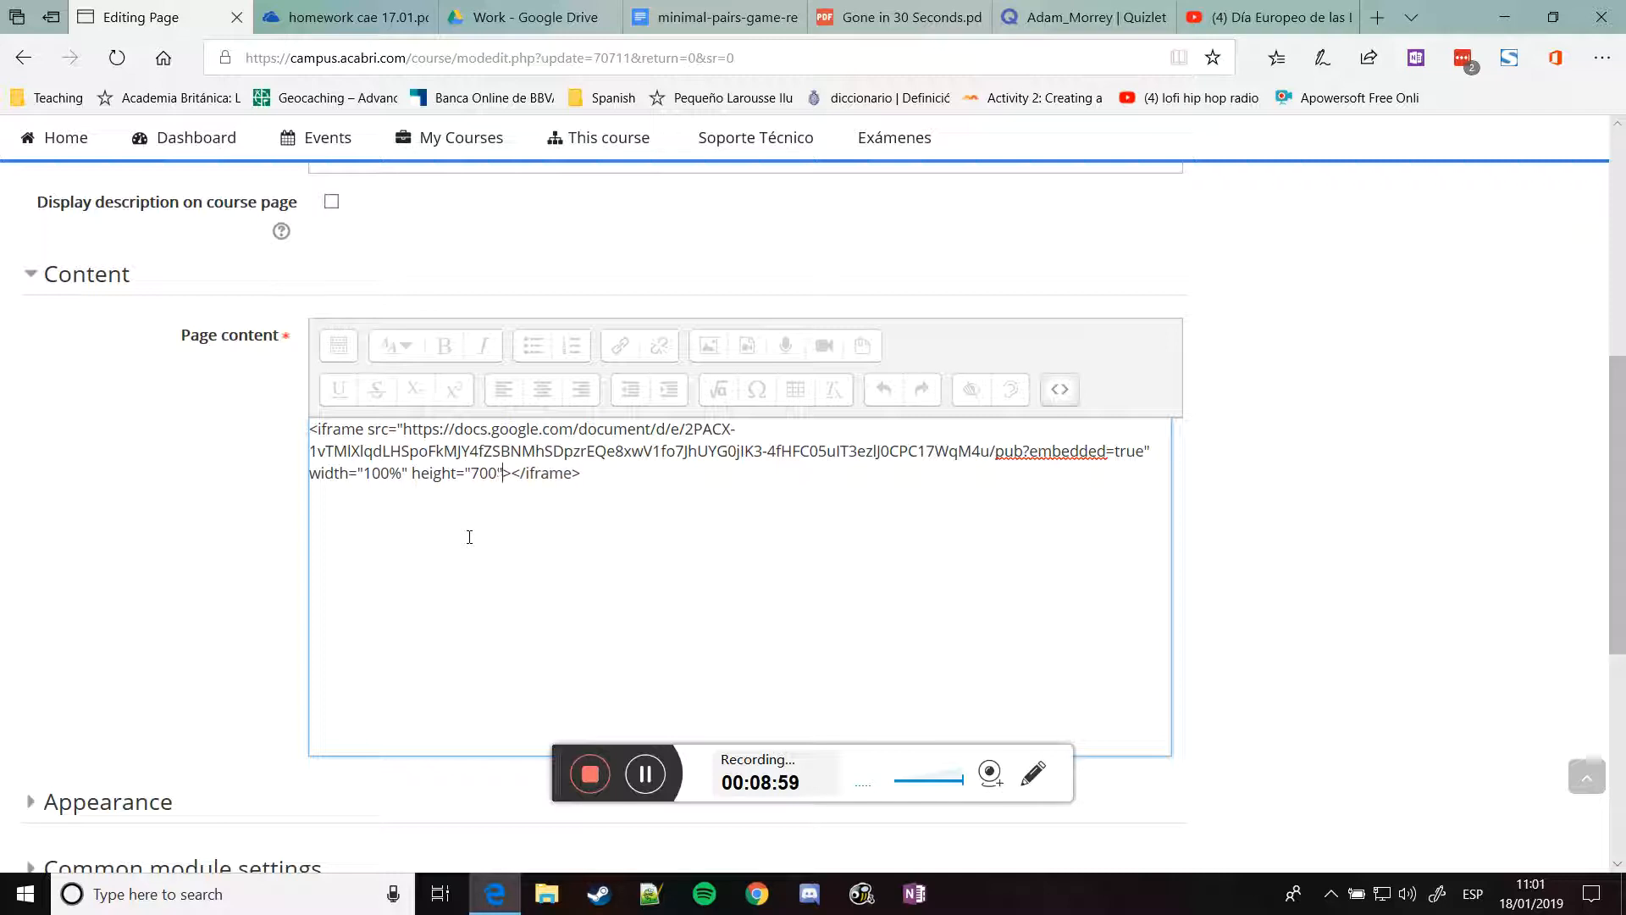
scroll(450, 271, "down", 5)
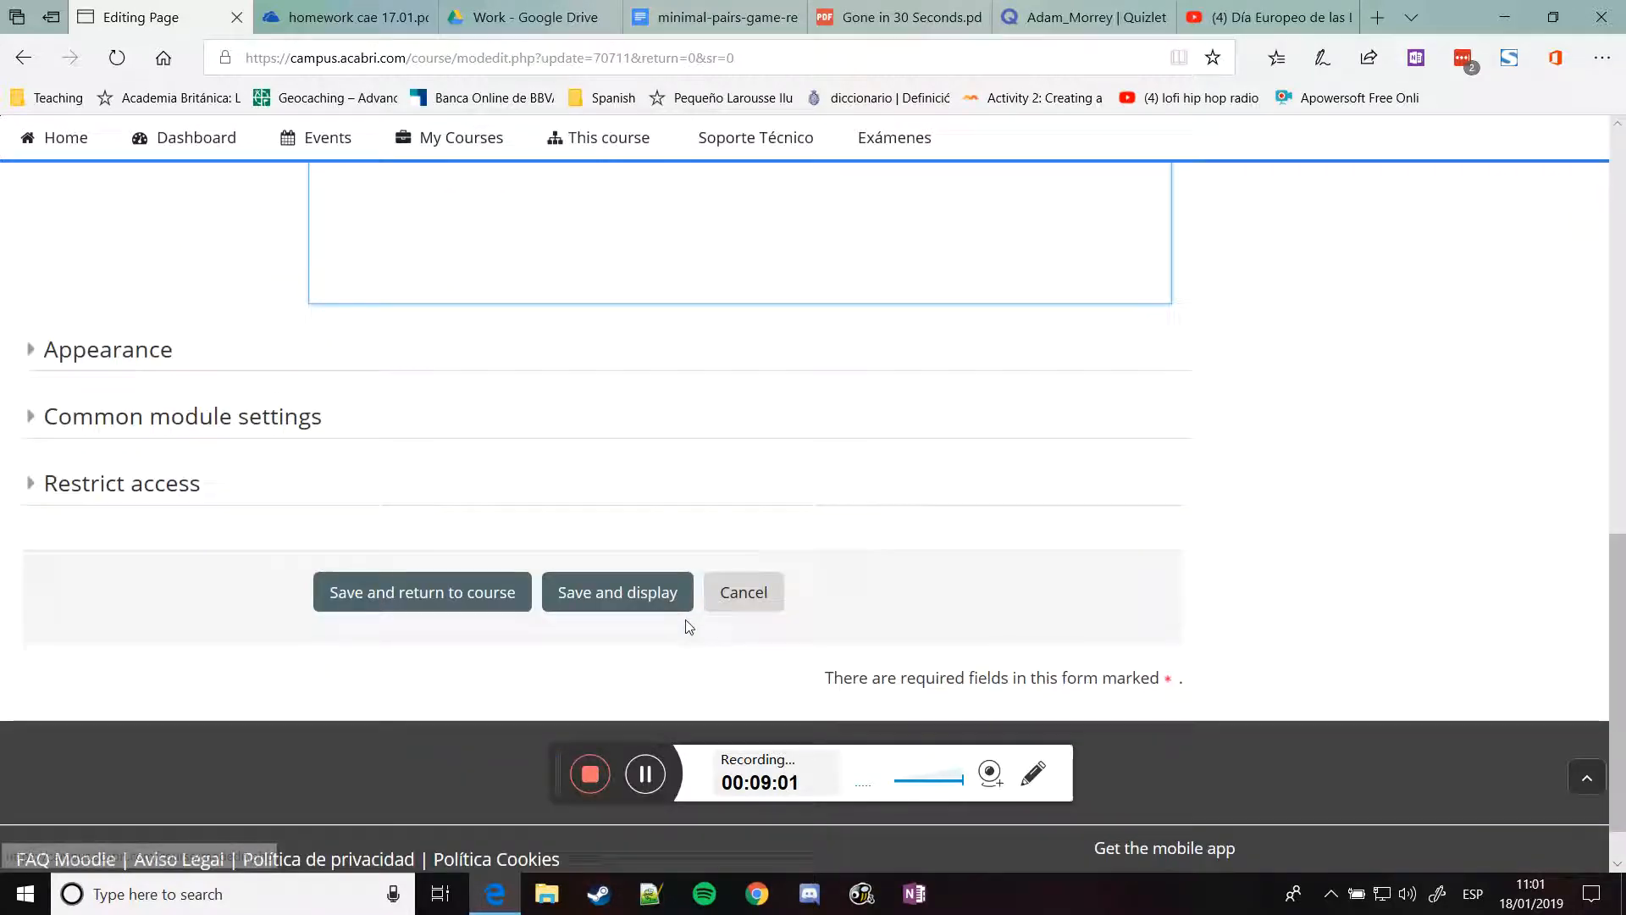
Save the Minimal pairs page and scroll through the full-width embedded Google Doc
left_click(646, 603)
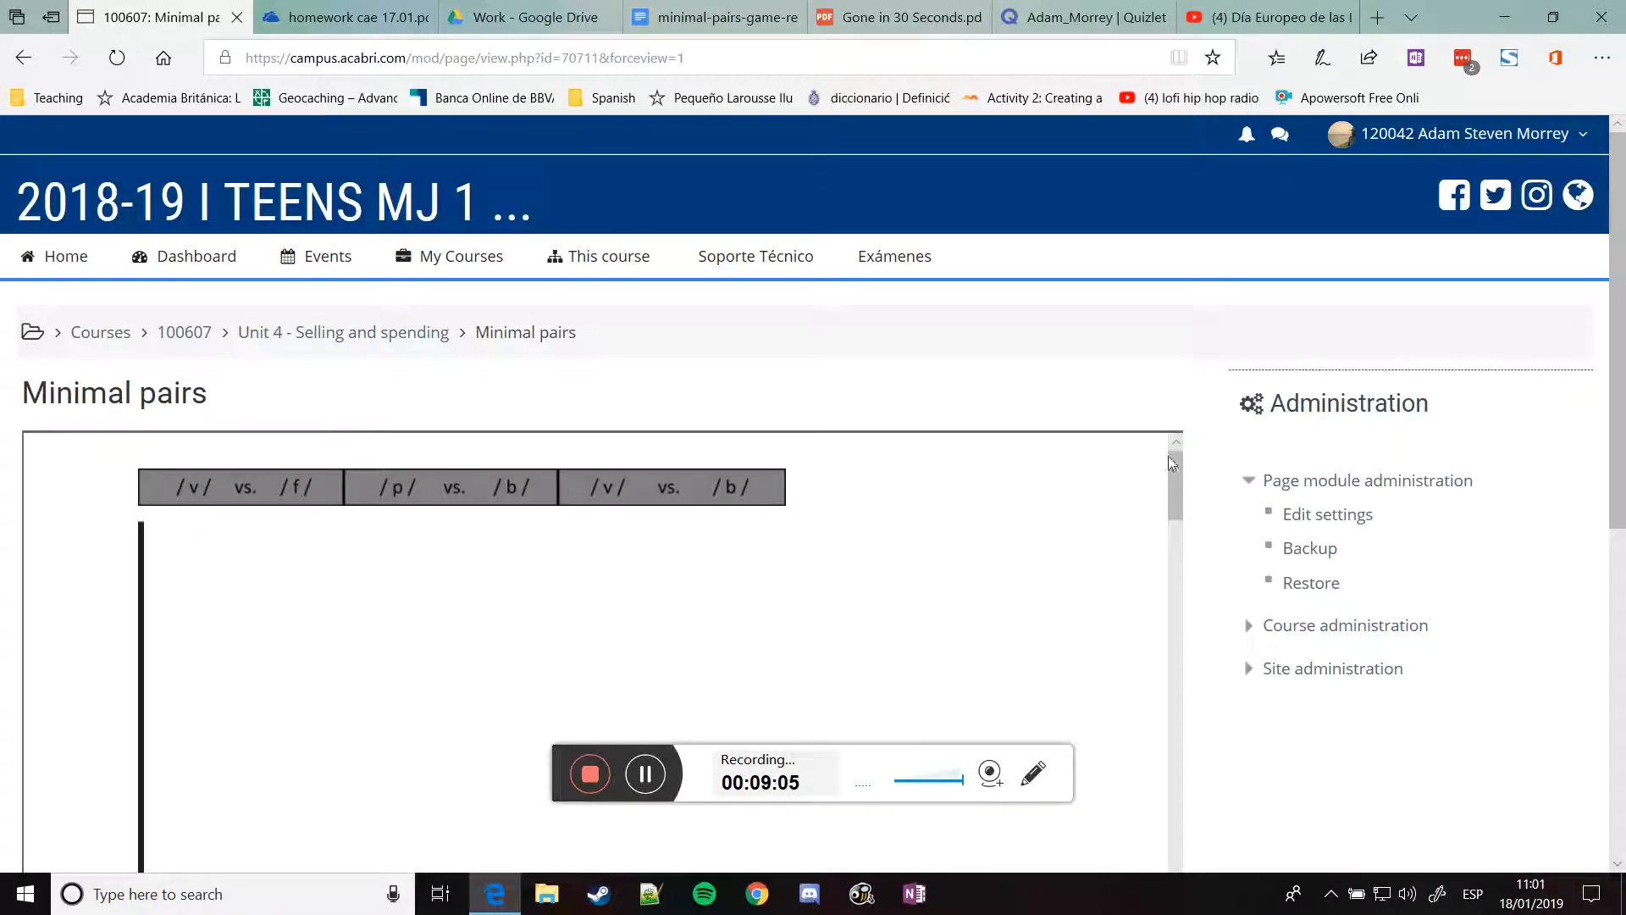
scroll(1101, 431, "down", 1)
left_click_drag(1177, 383, 1209, 732)
scroll(1203, 634, "down", 5)
scroll(1201, 599, "up", 1)
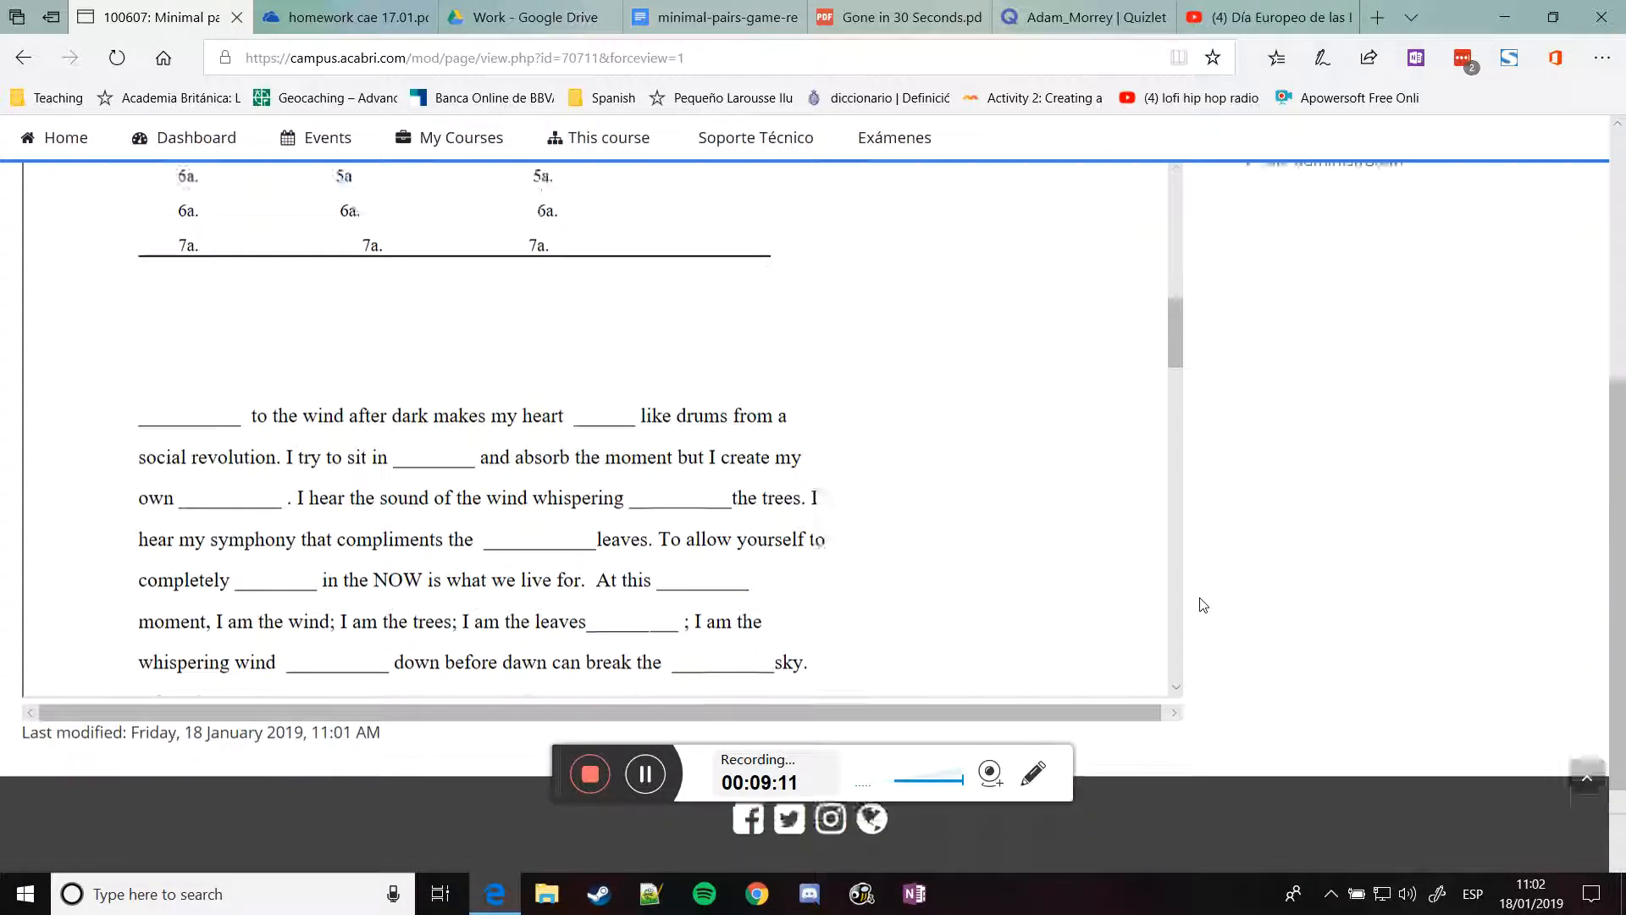
scroll(1199, 602, "up", 6)
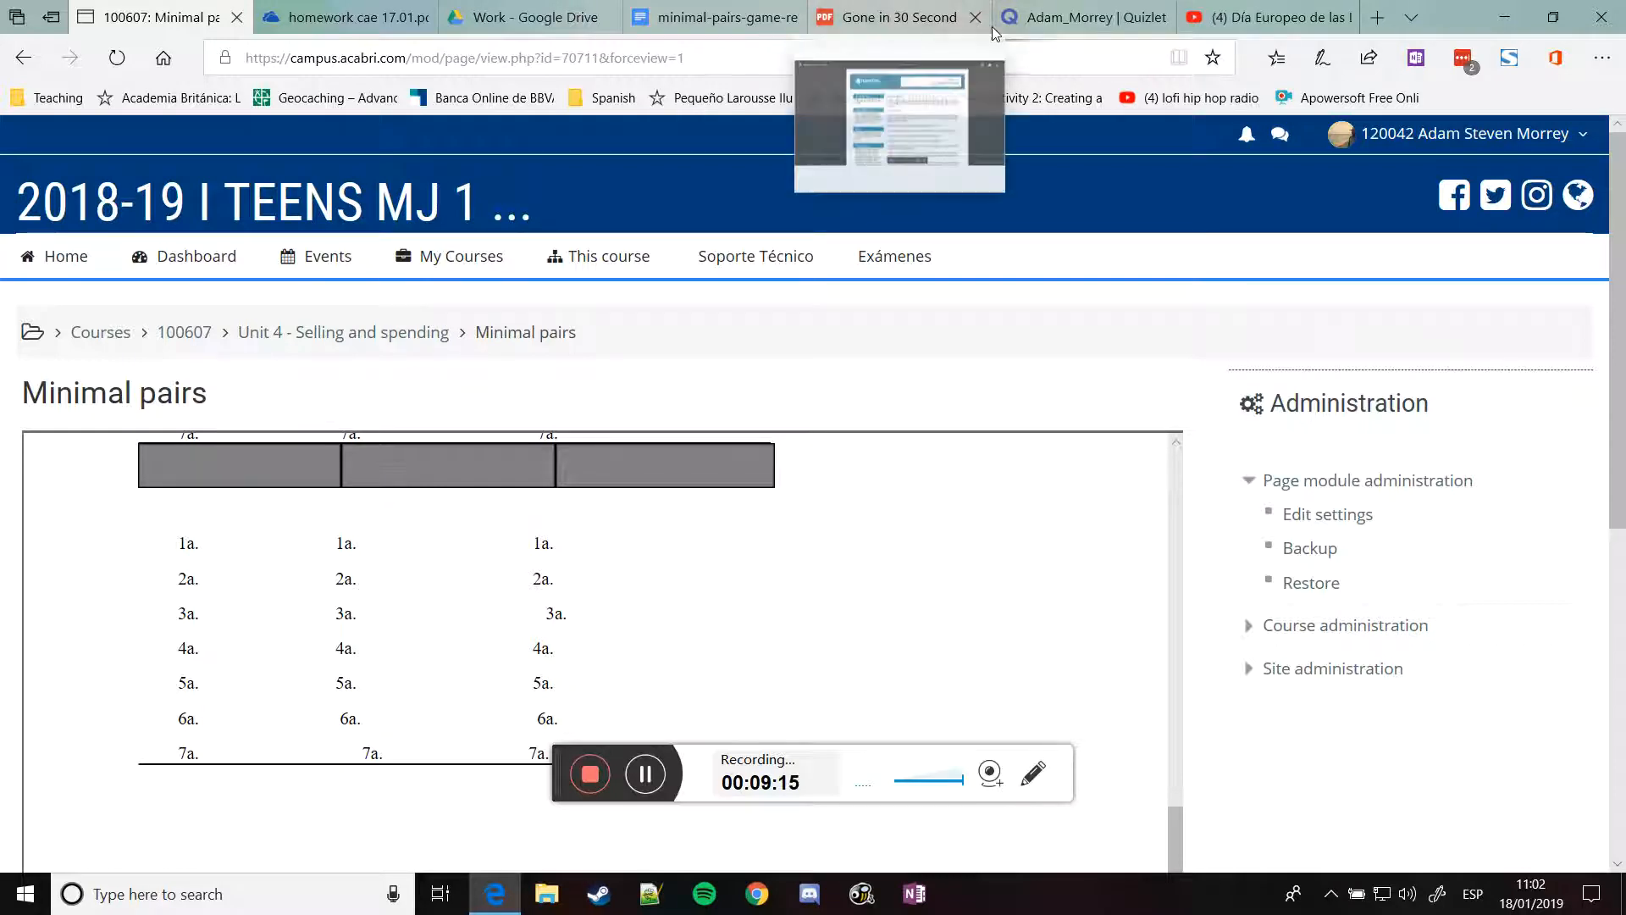
Open the Compact CAE unit 4 p33 phrasal verbs with out set from the Quizlet profile
left_click(1046, 19)
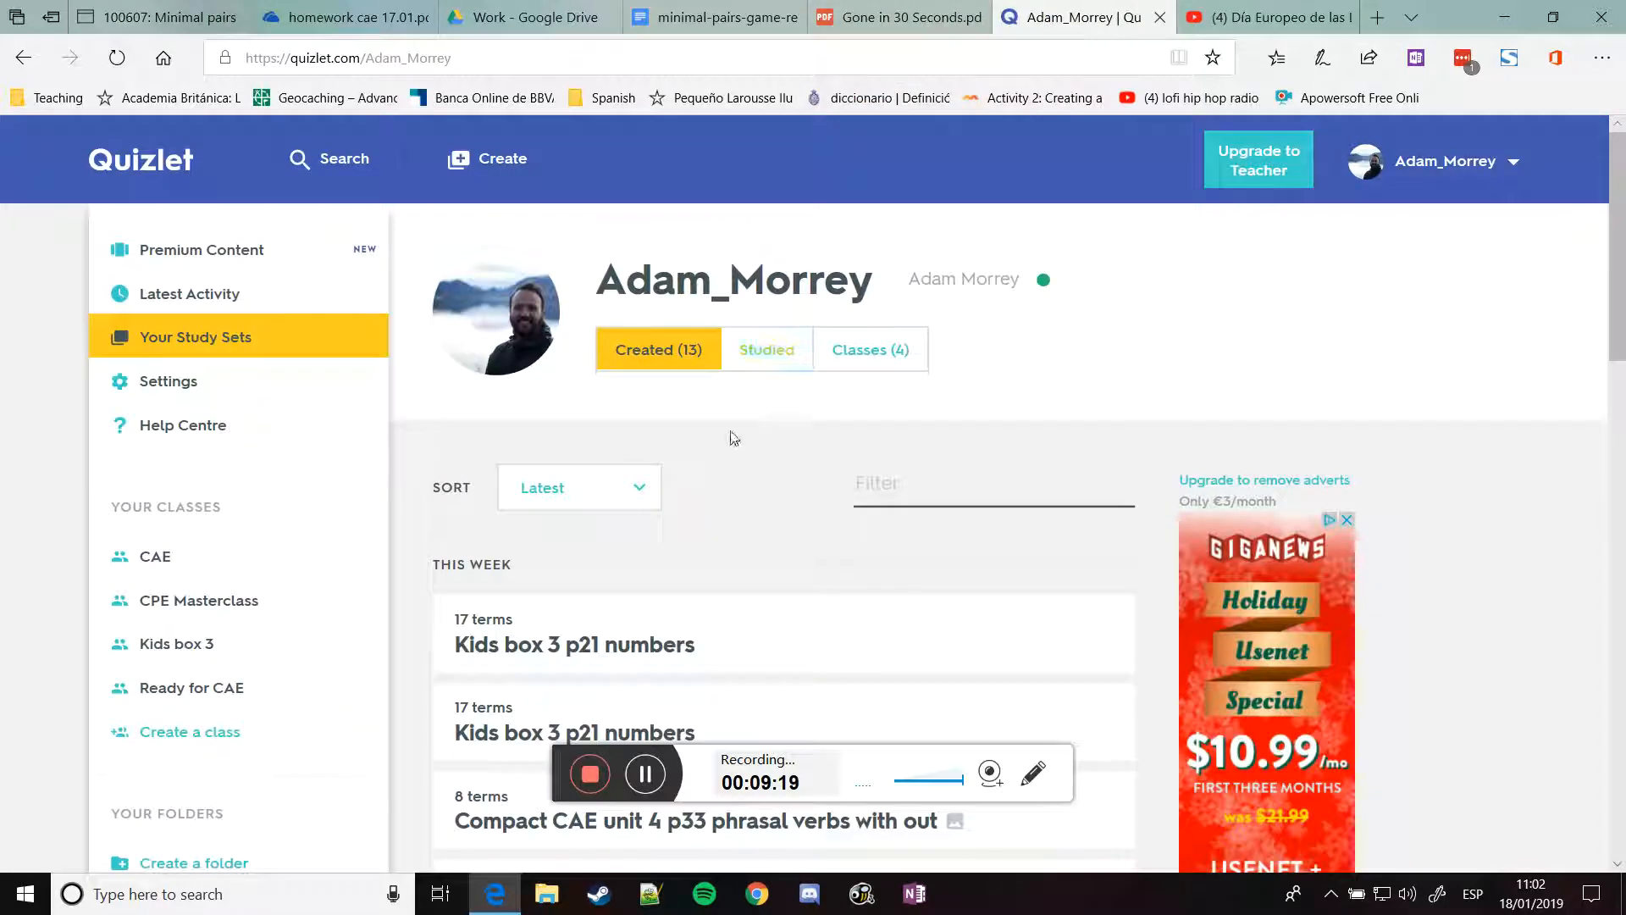
scroll(366, 461, "down", 3)
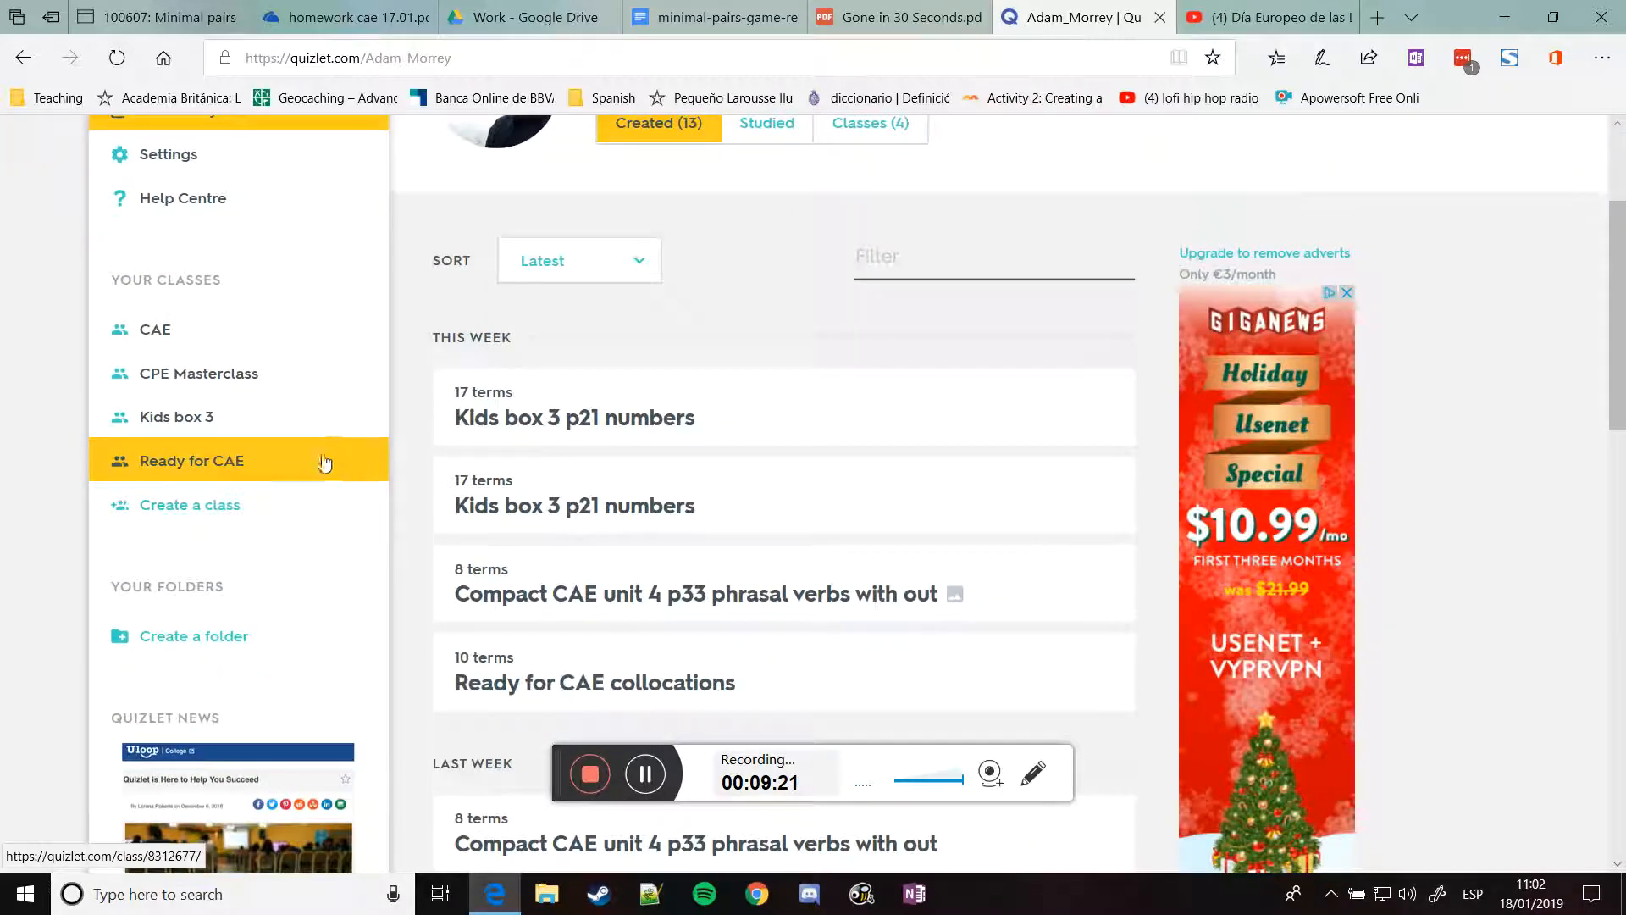
scroll(695, 408, "down", 6)
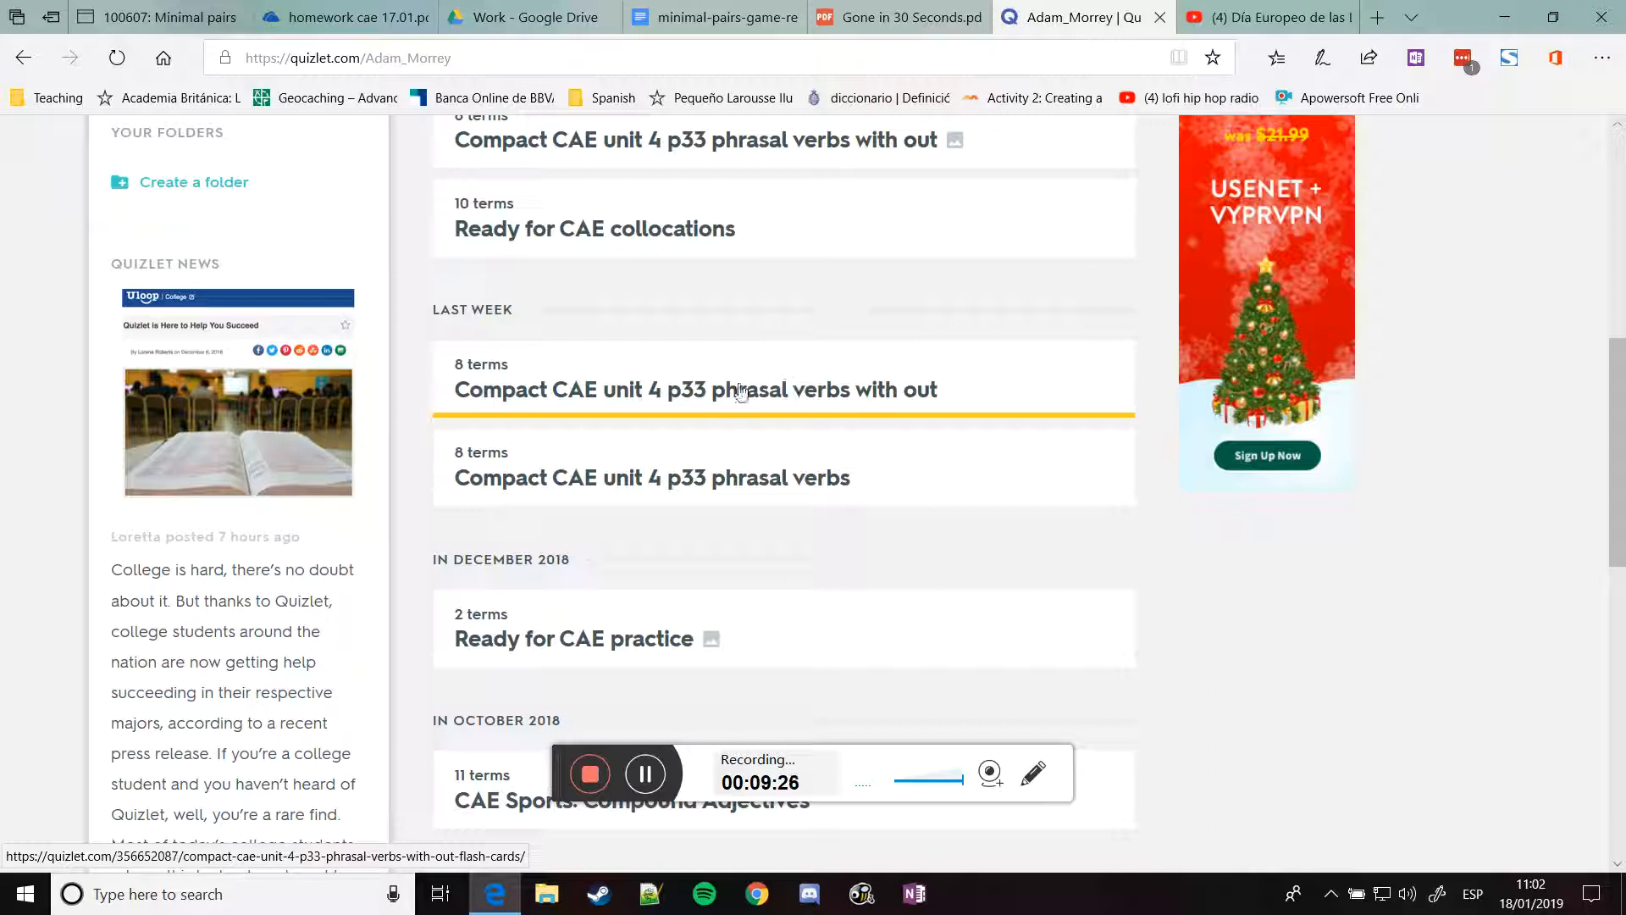
left_click(596, 397)
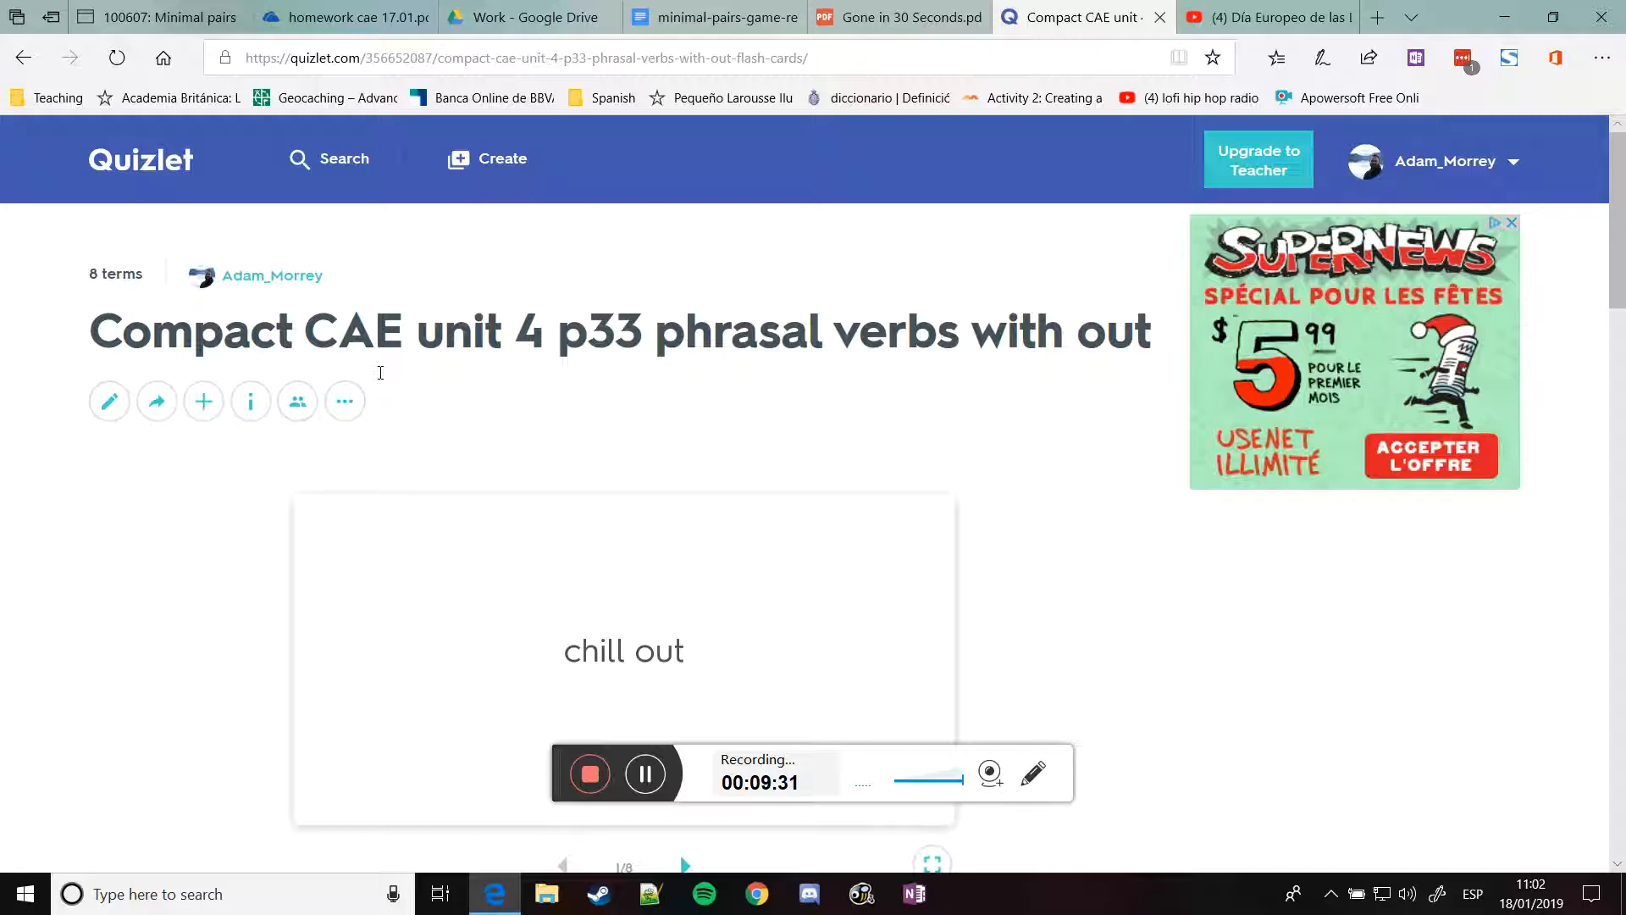
Copy the set's embed HTML with Learn chosen as the study mode
left_click(346, 406)
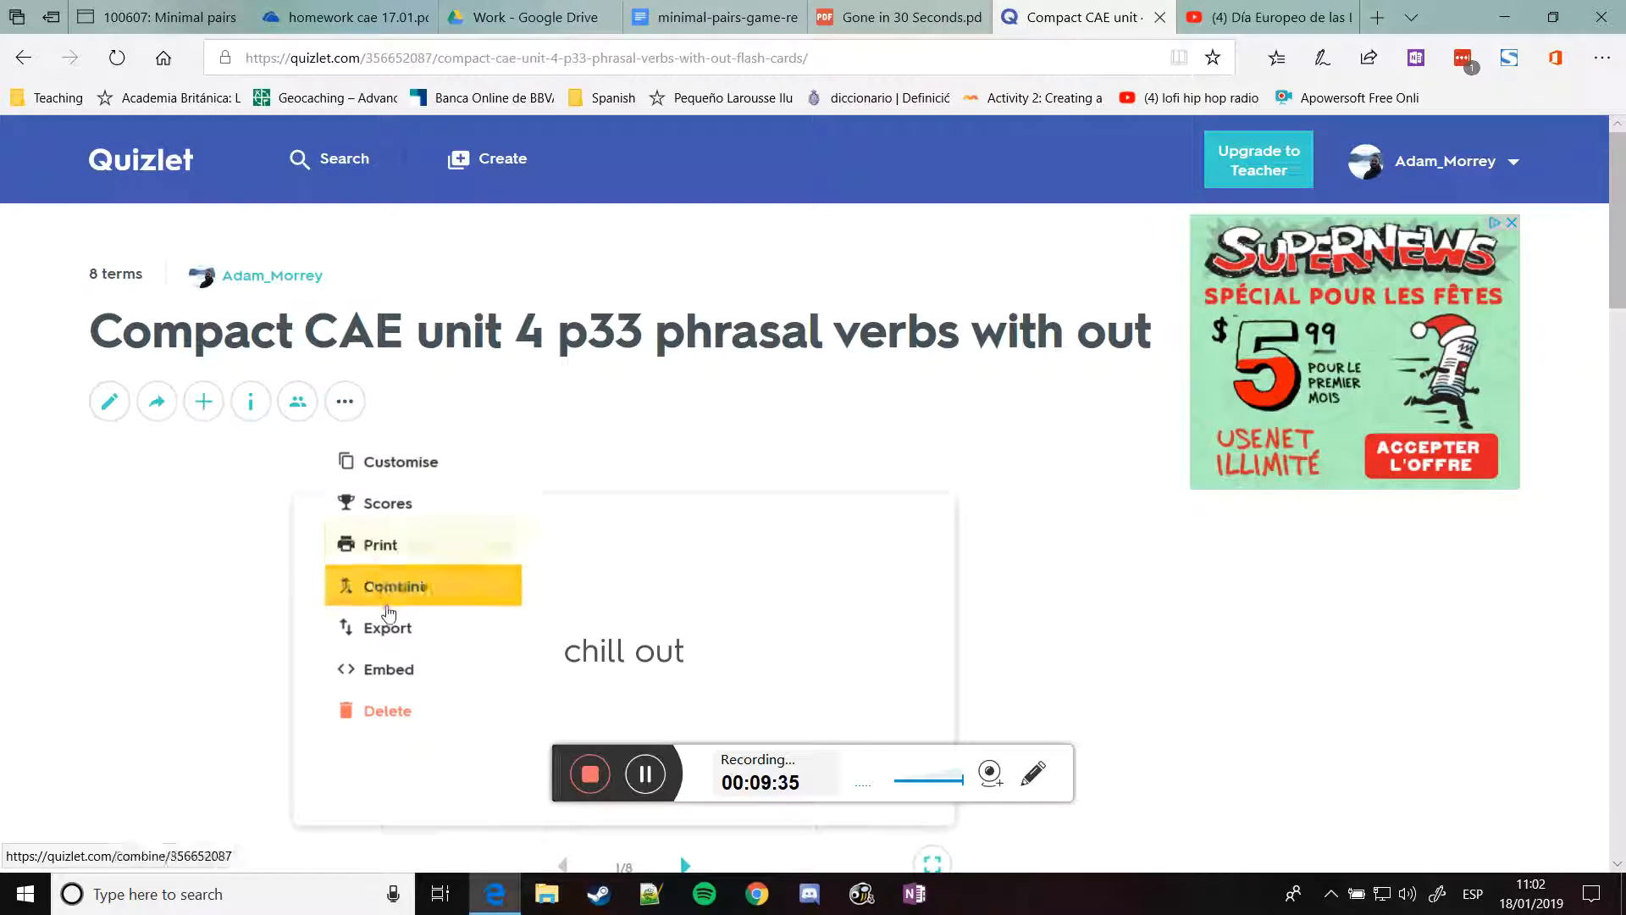
left_click(385, 669)
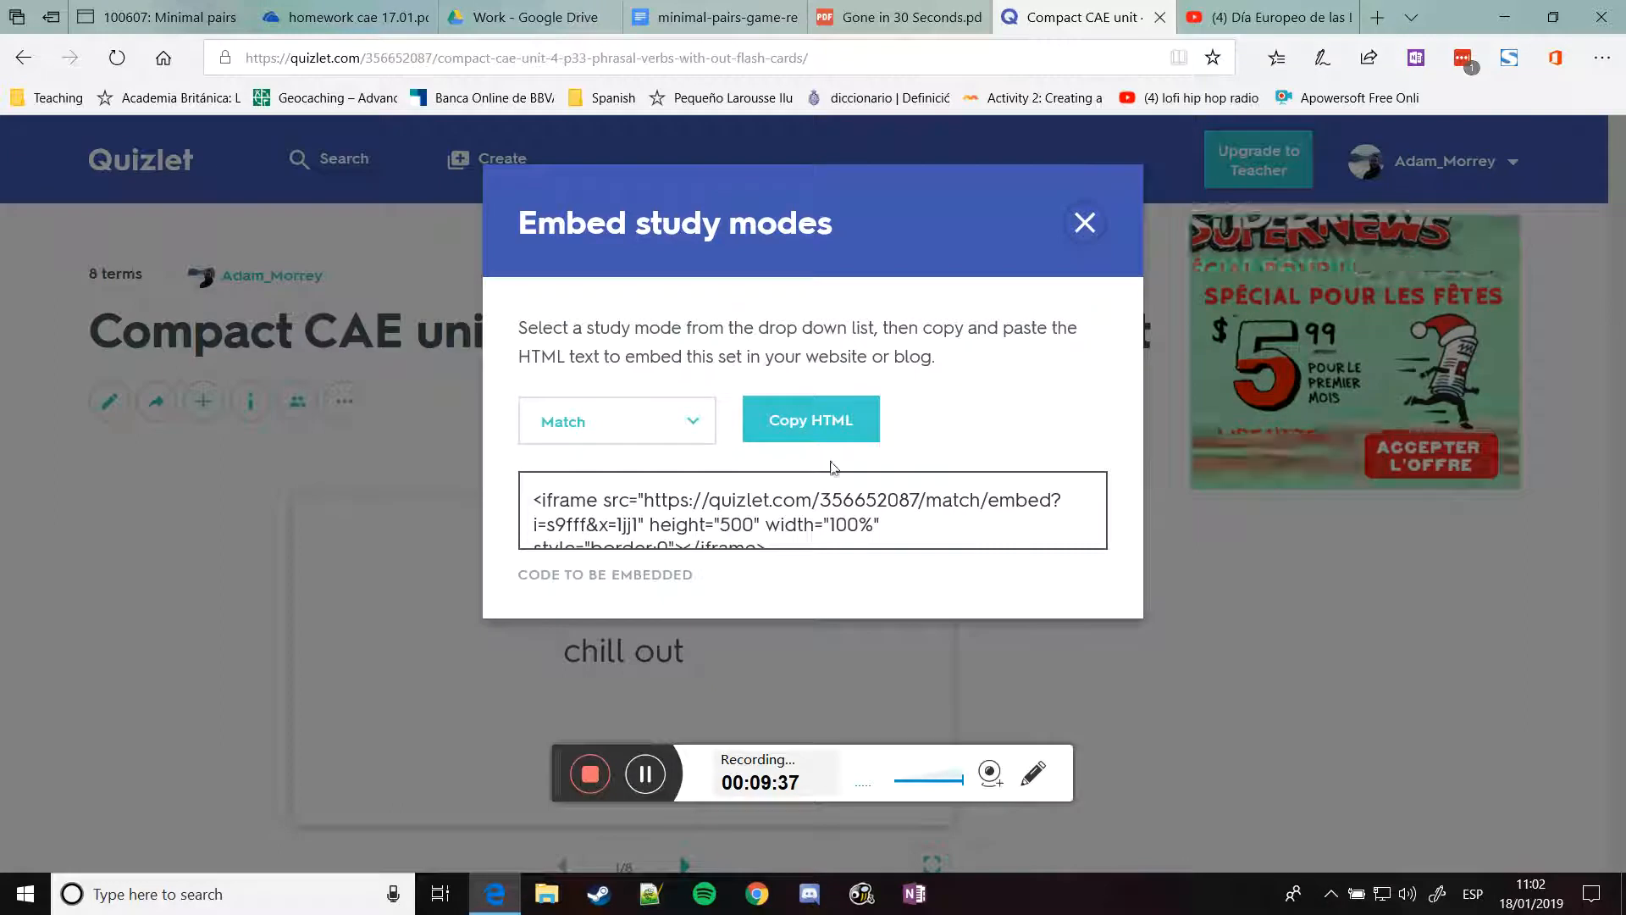
left_click(669, 440)
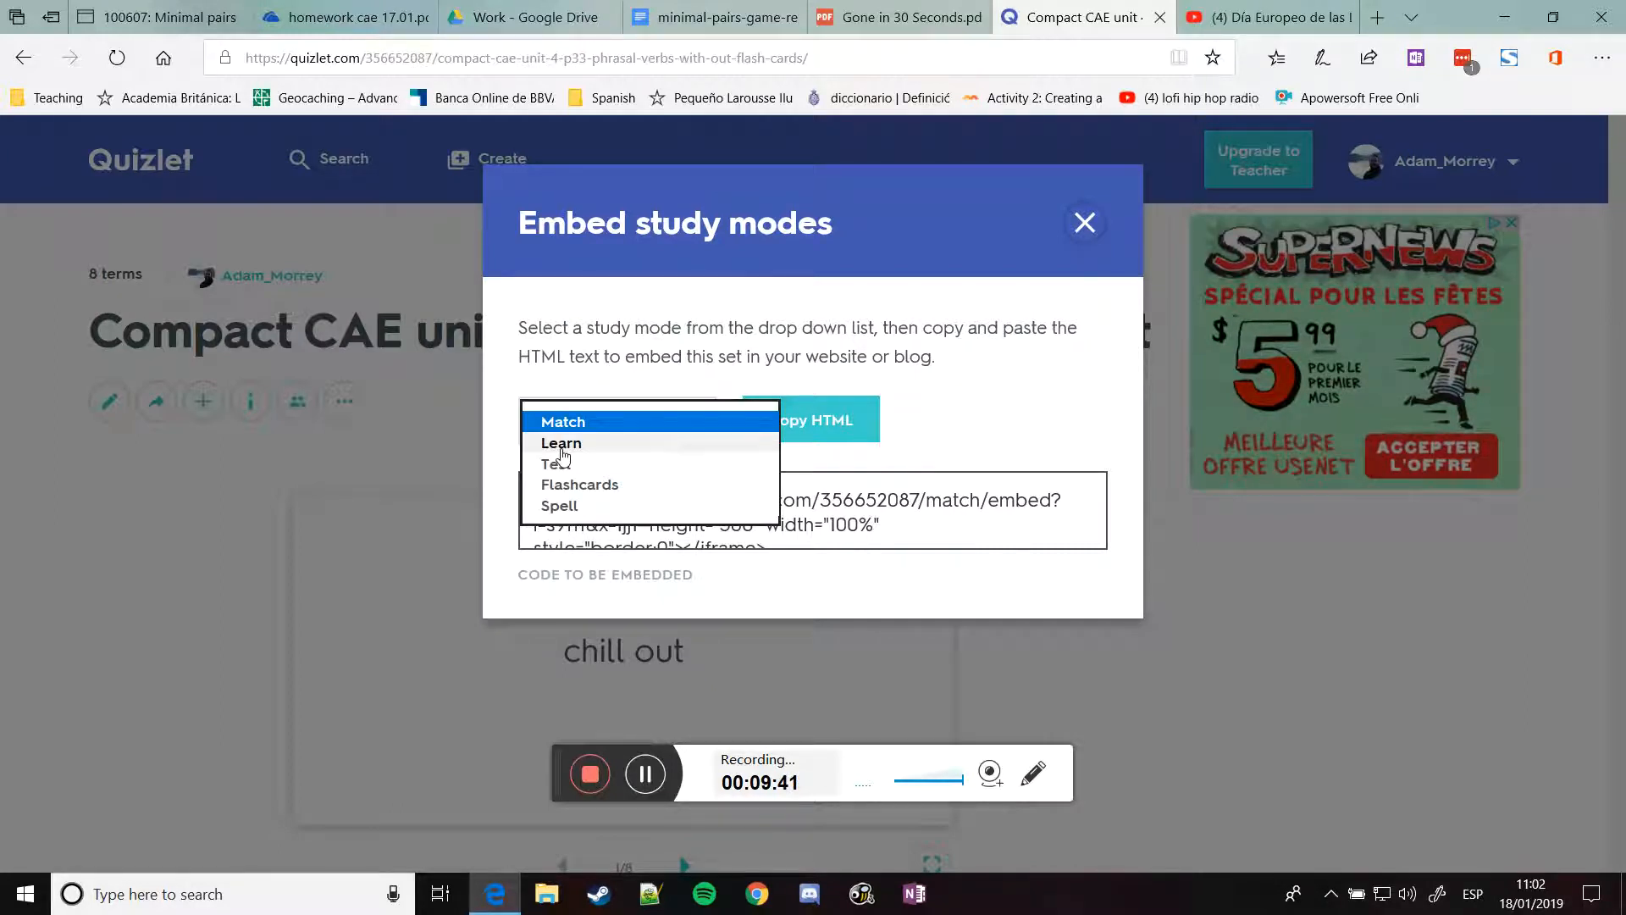
left_click(562, 445)
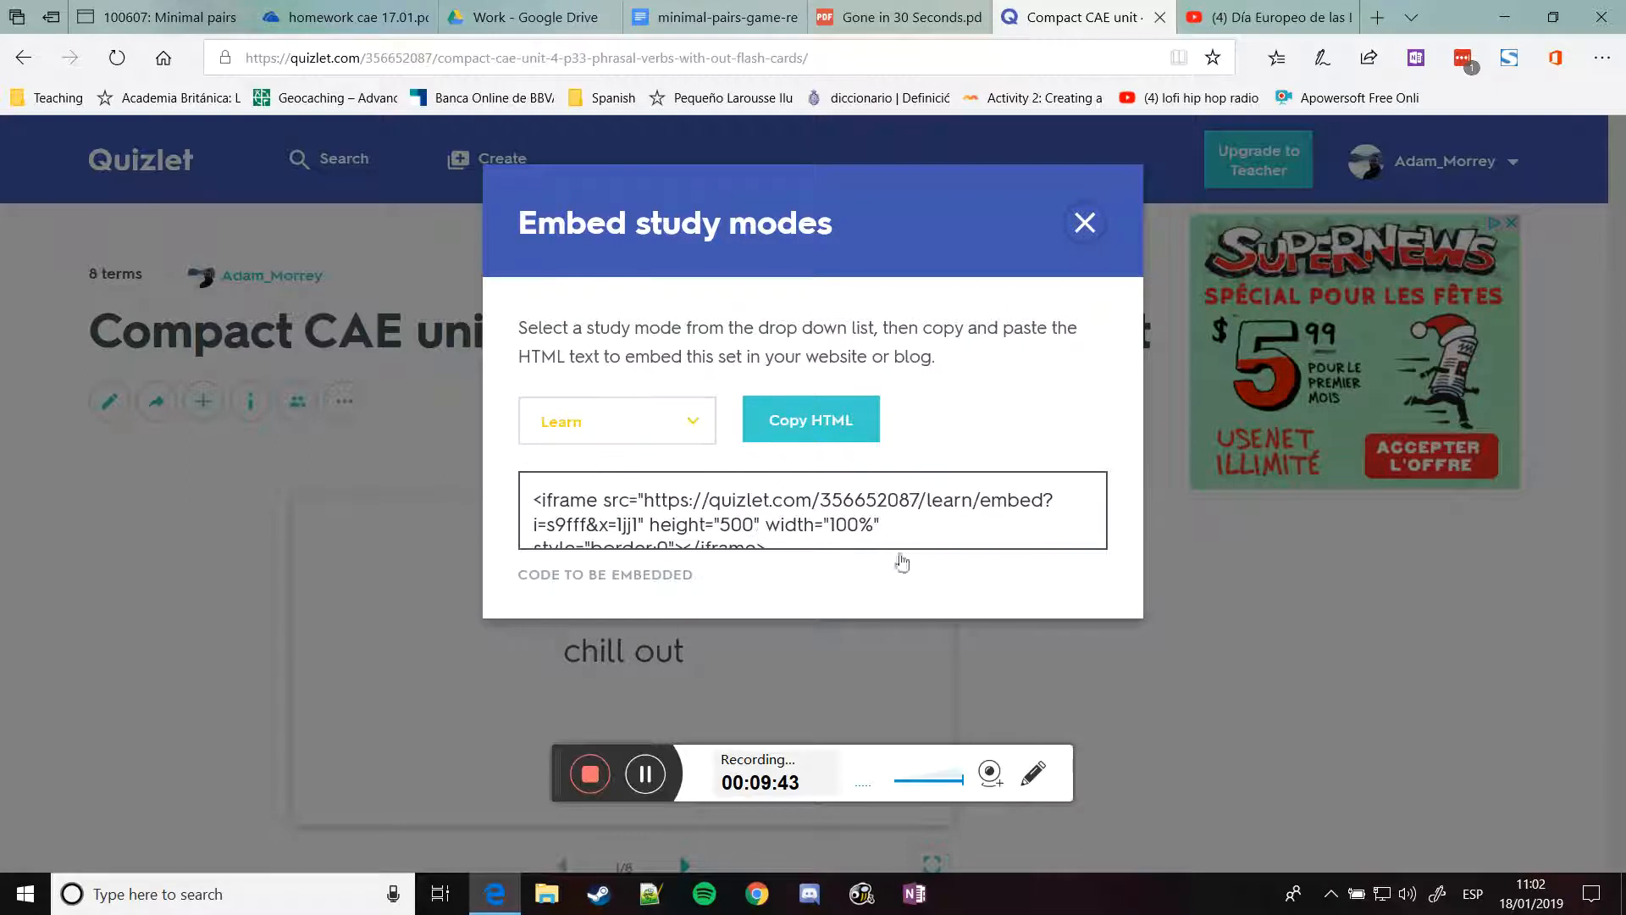
left_click(826, 426)
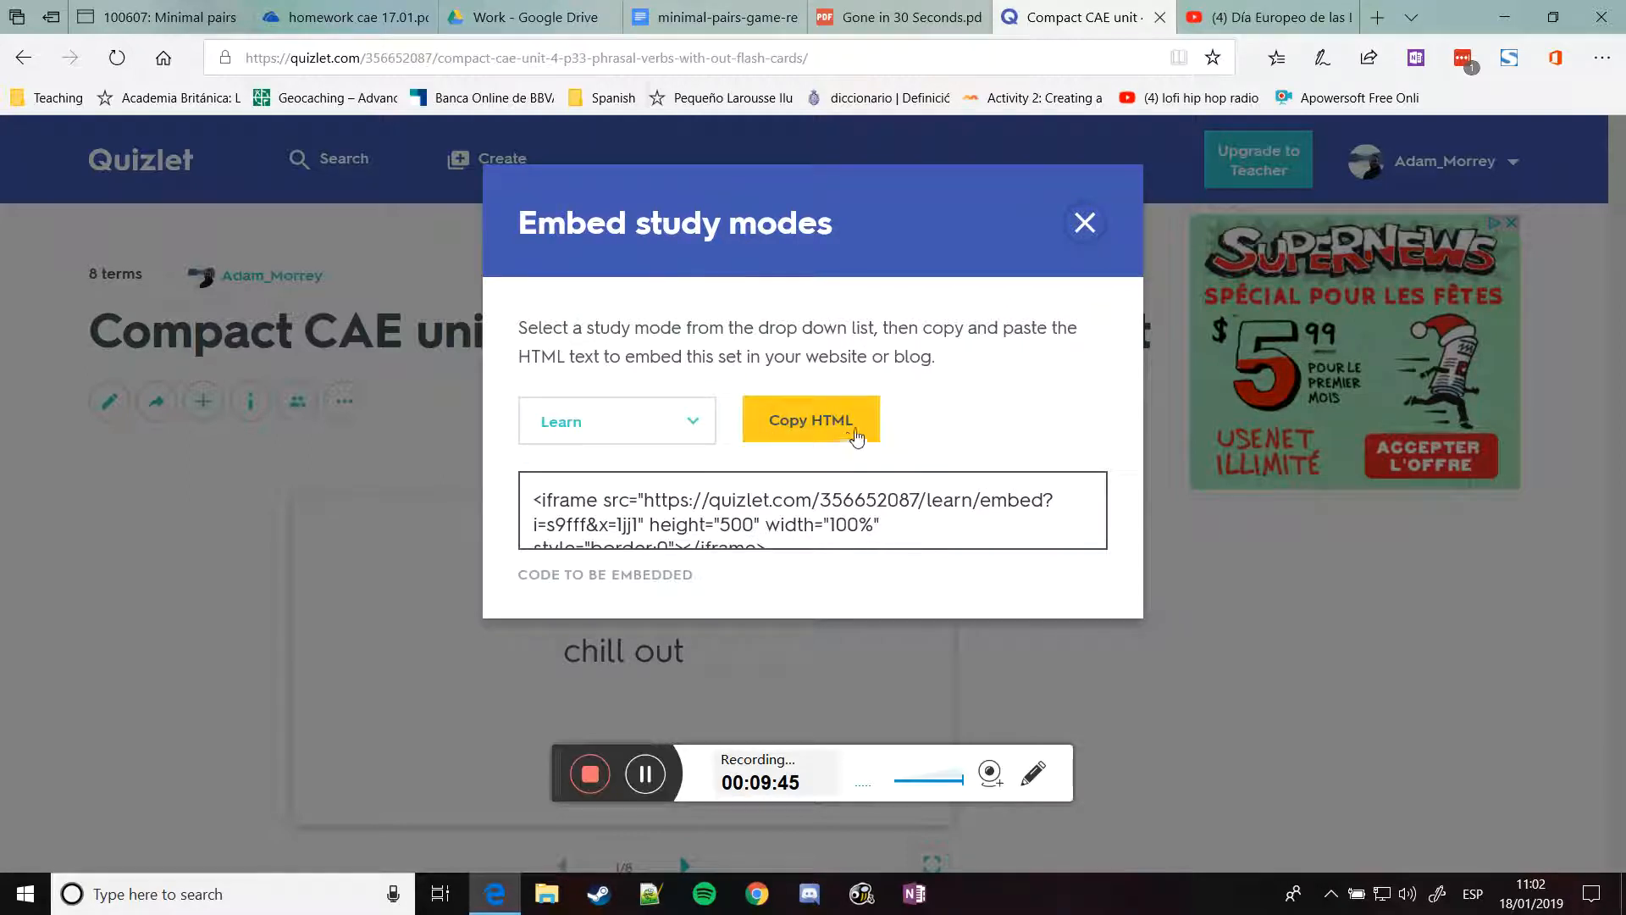
left_click(195, 17)
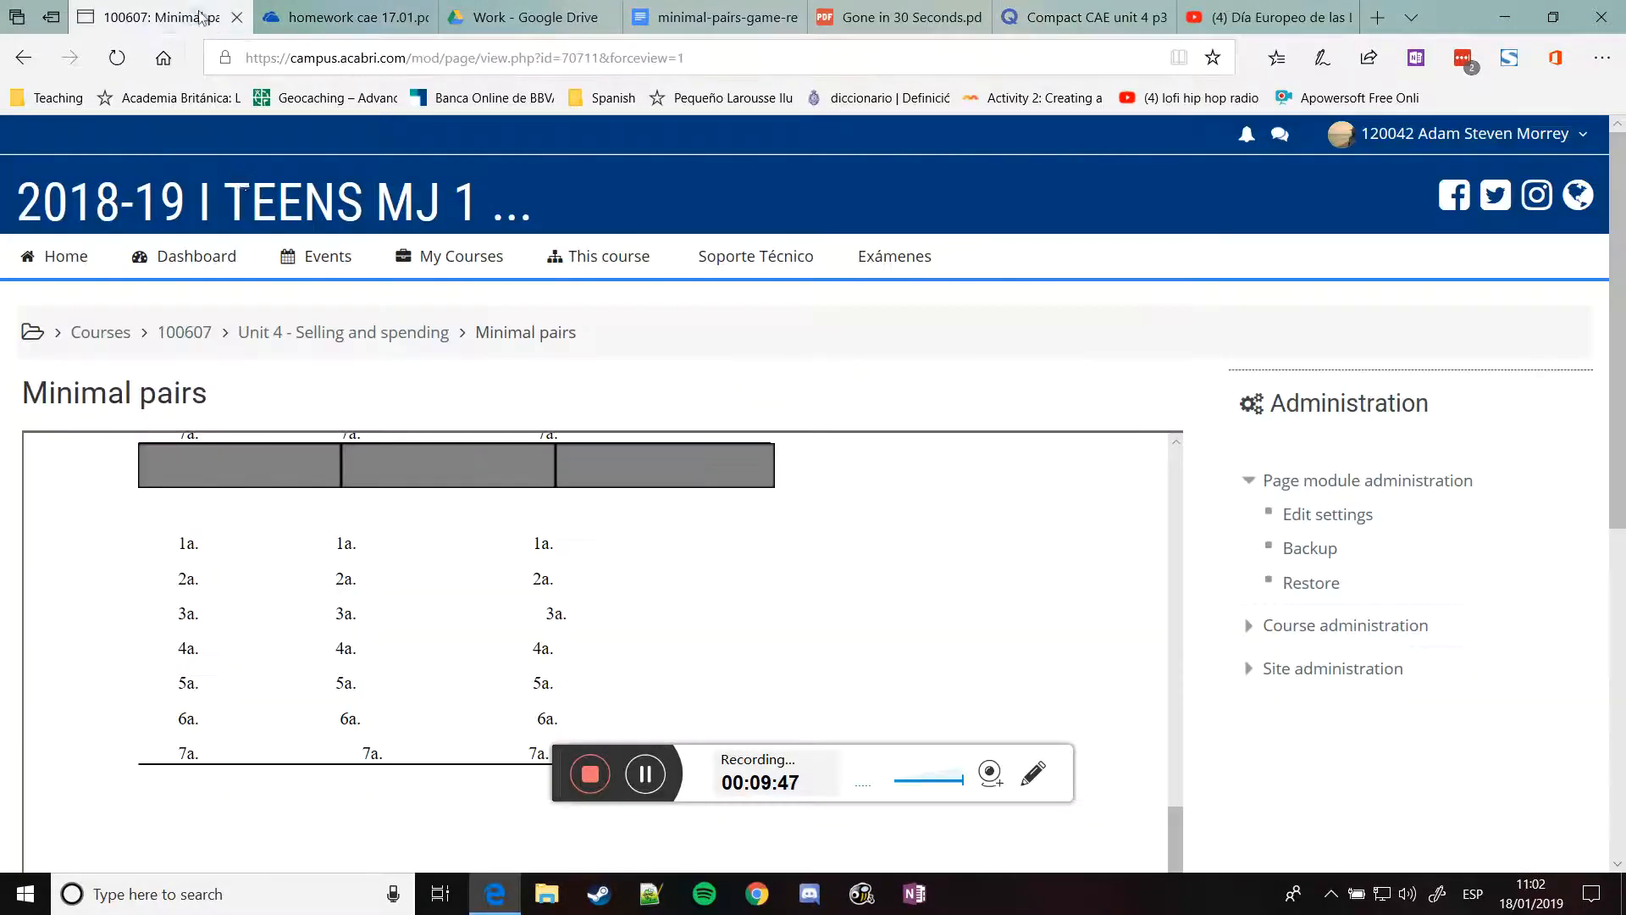
Open Unit 4 vocabulary from the 100607 course and switch its Quizlet embed to Learn, then Match
left_click(185, 332)
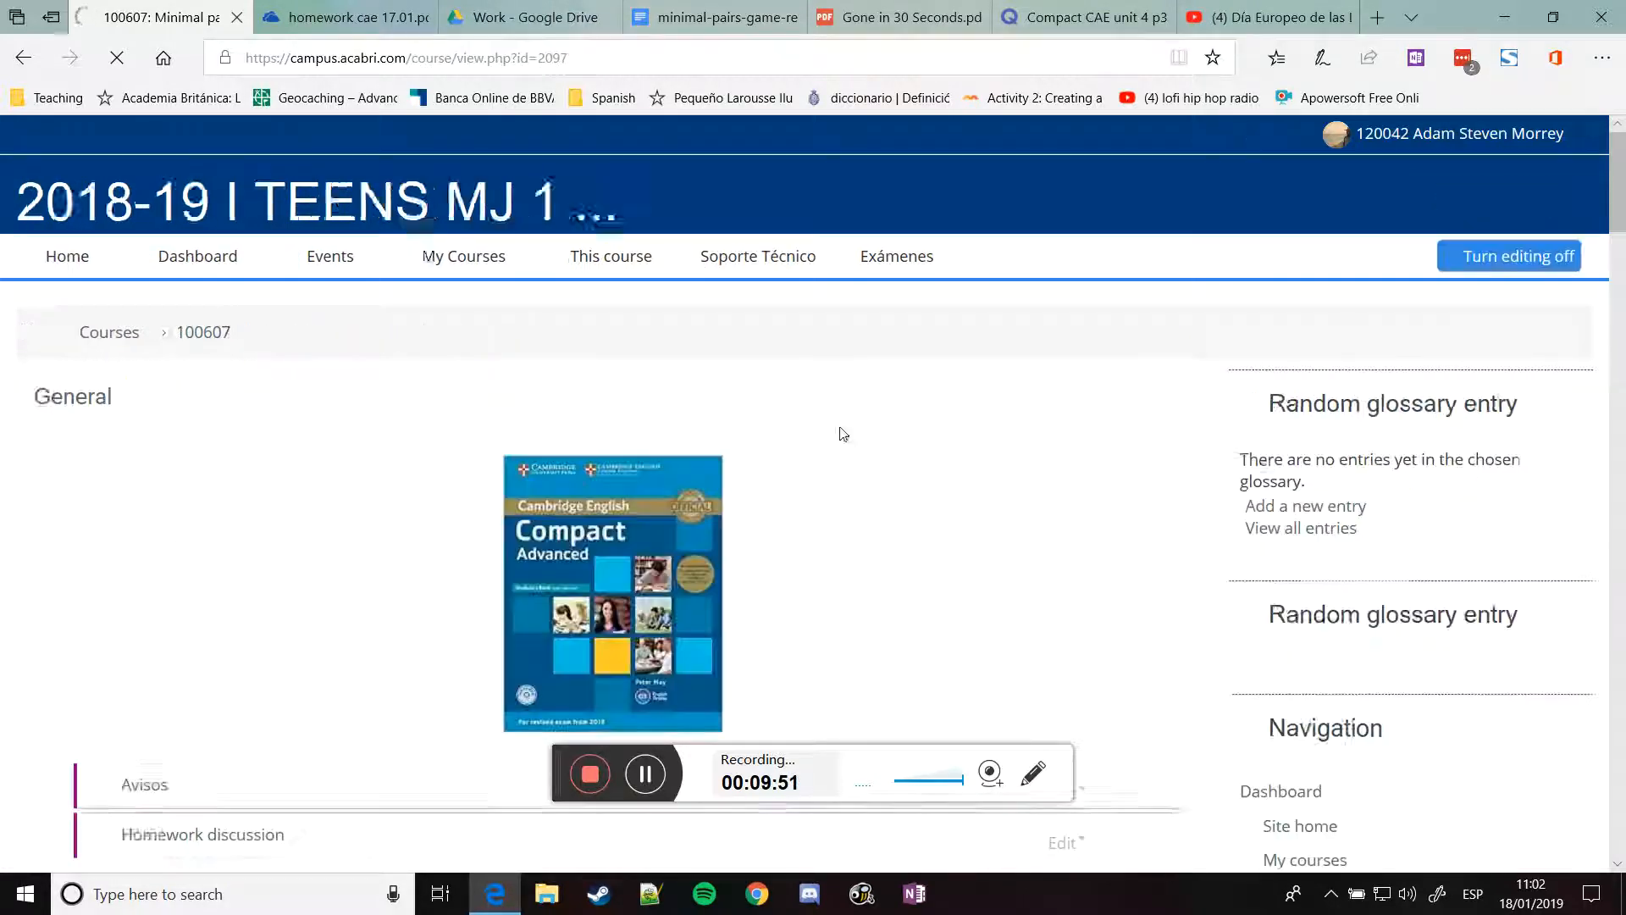
scroll(387, 486, "down", 5)
scroll(387, 485, "down", 10)
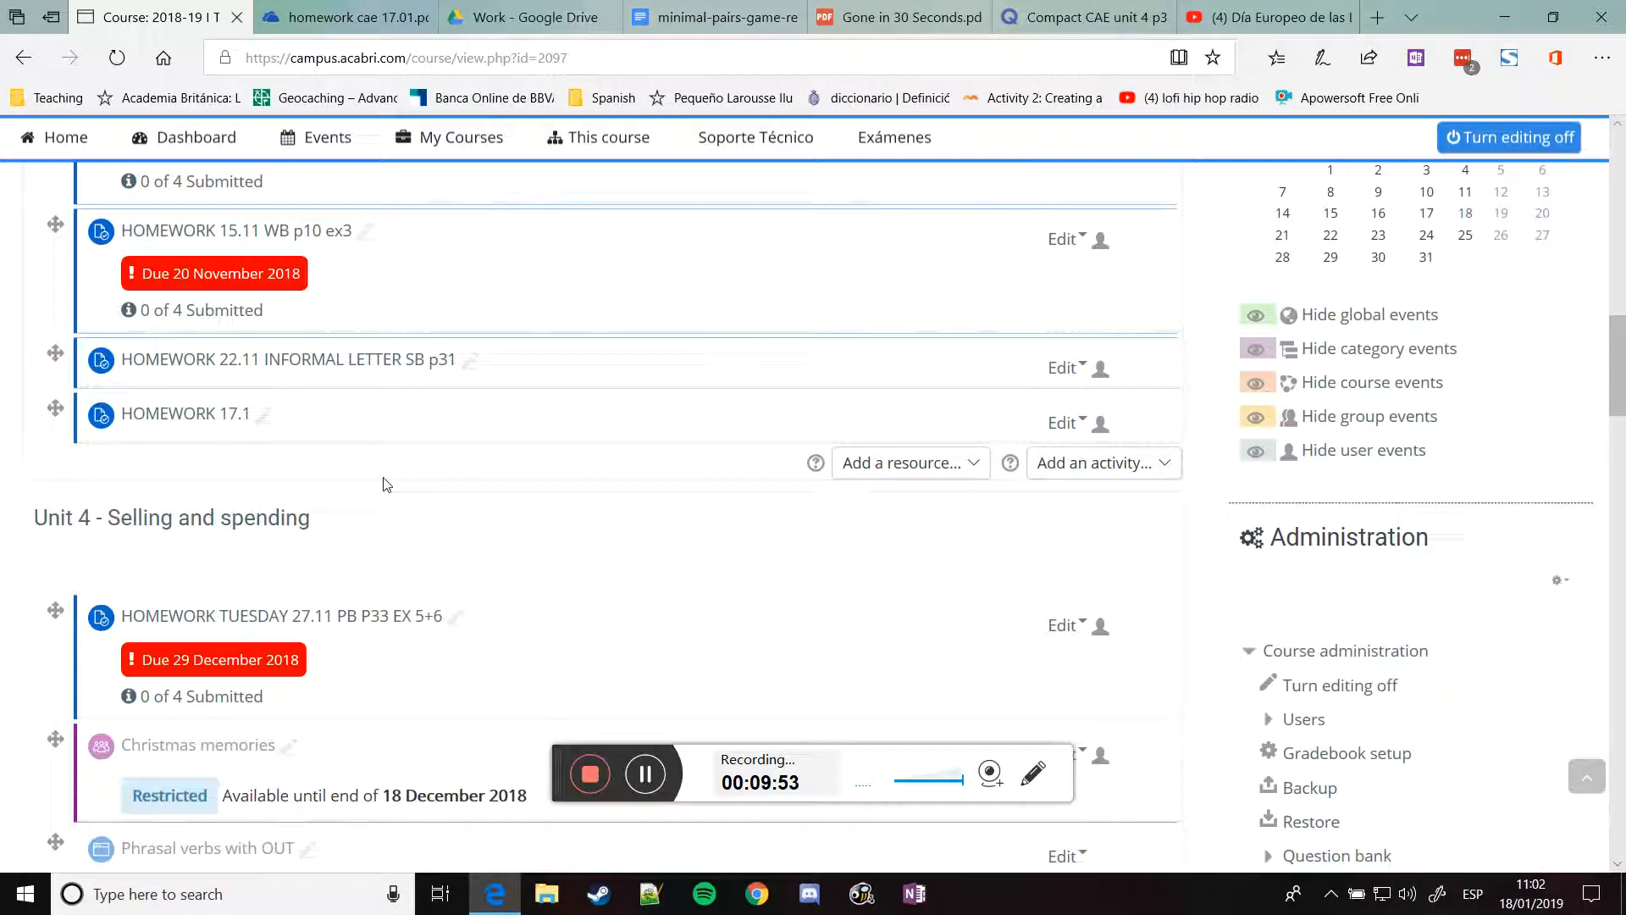
left_click(183, 479)
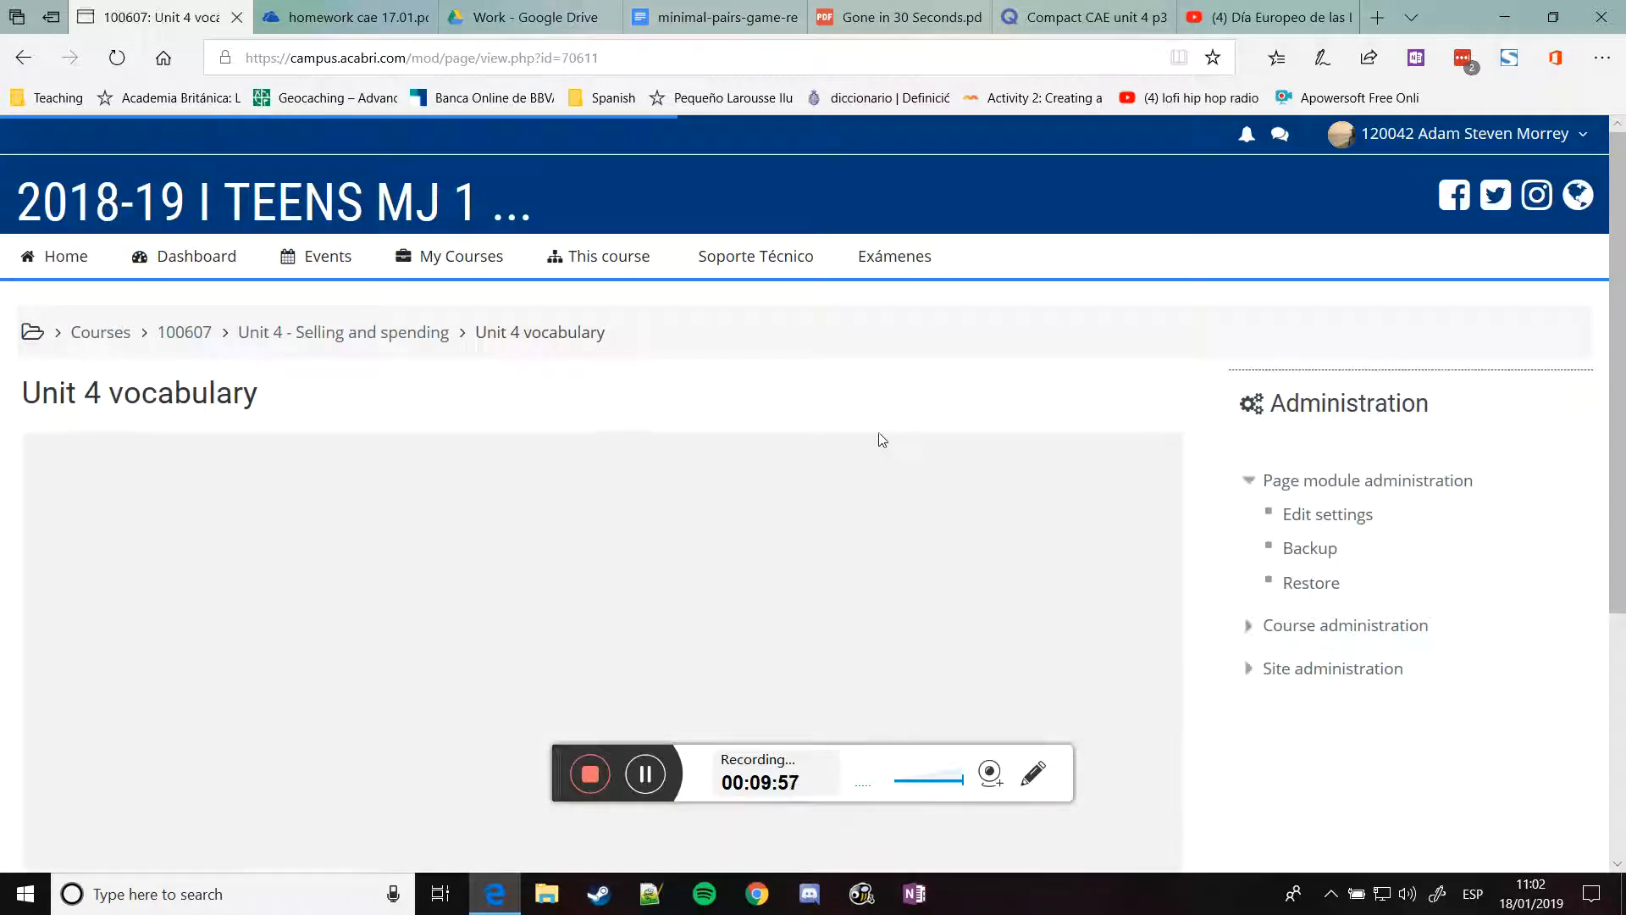
scroll(1200, 443, "down", 3)
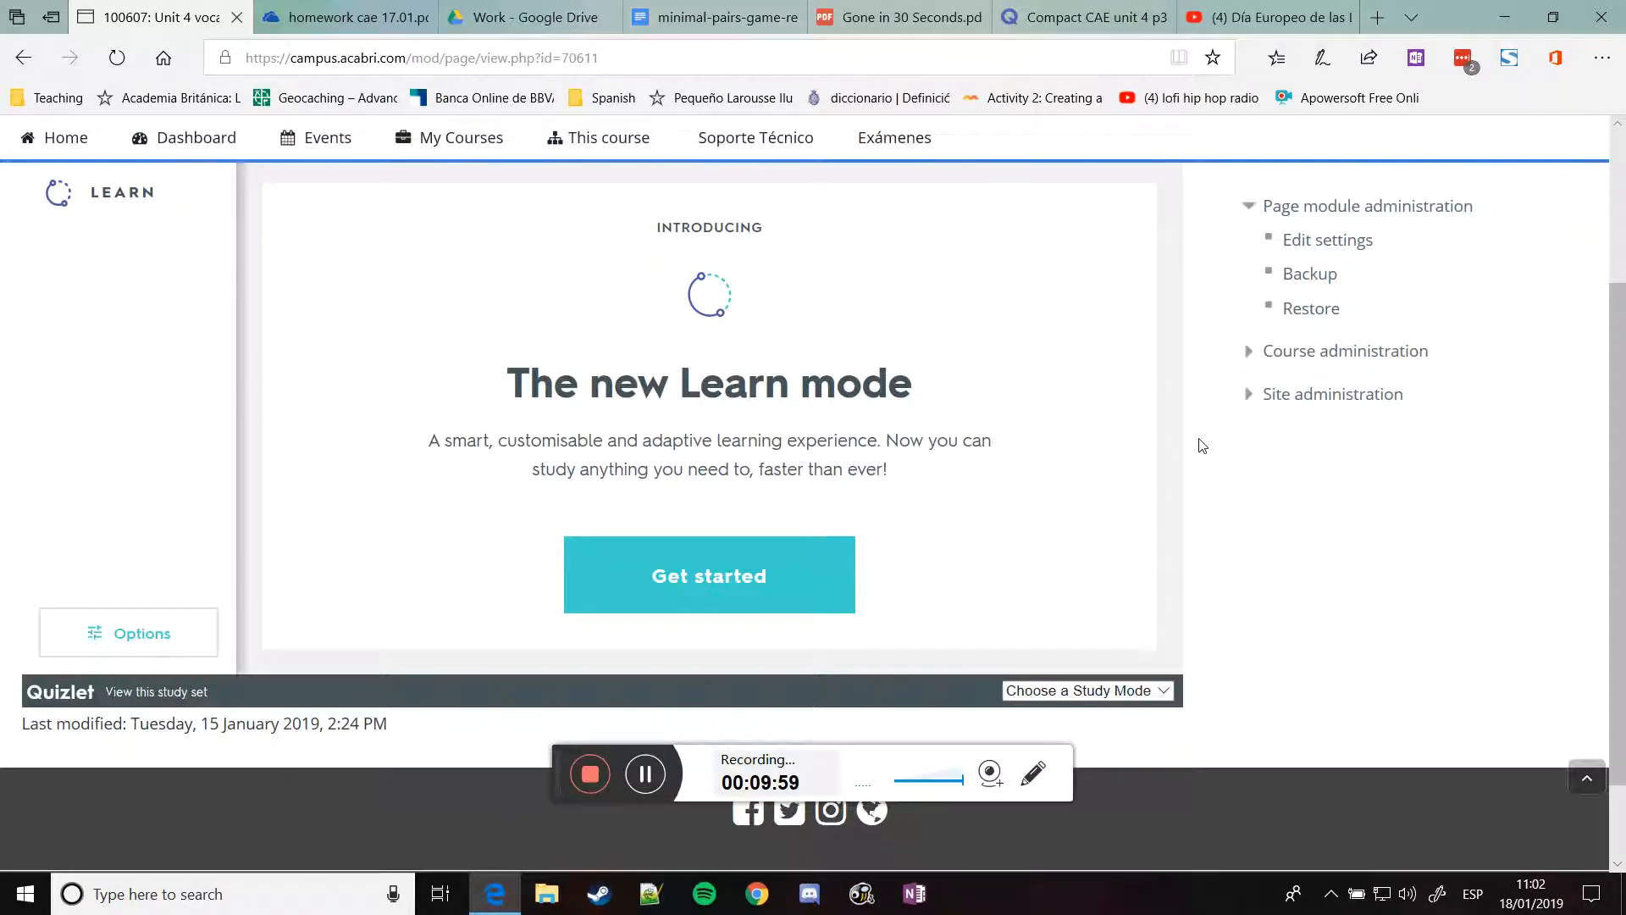
left_click(1075, 690)
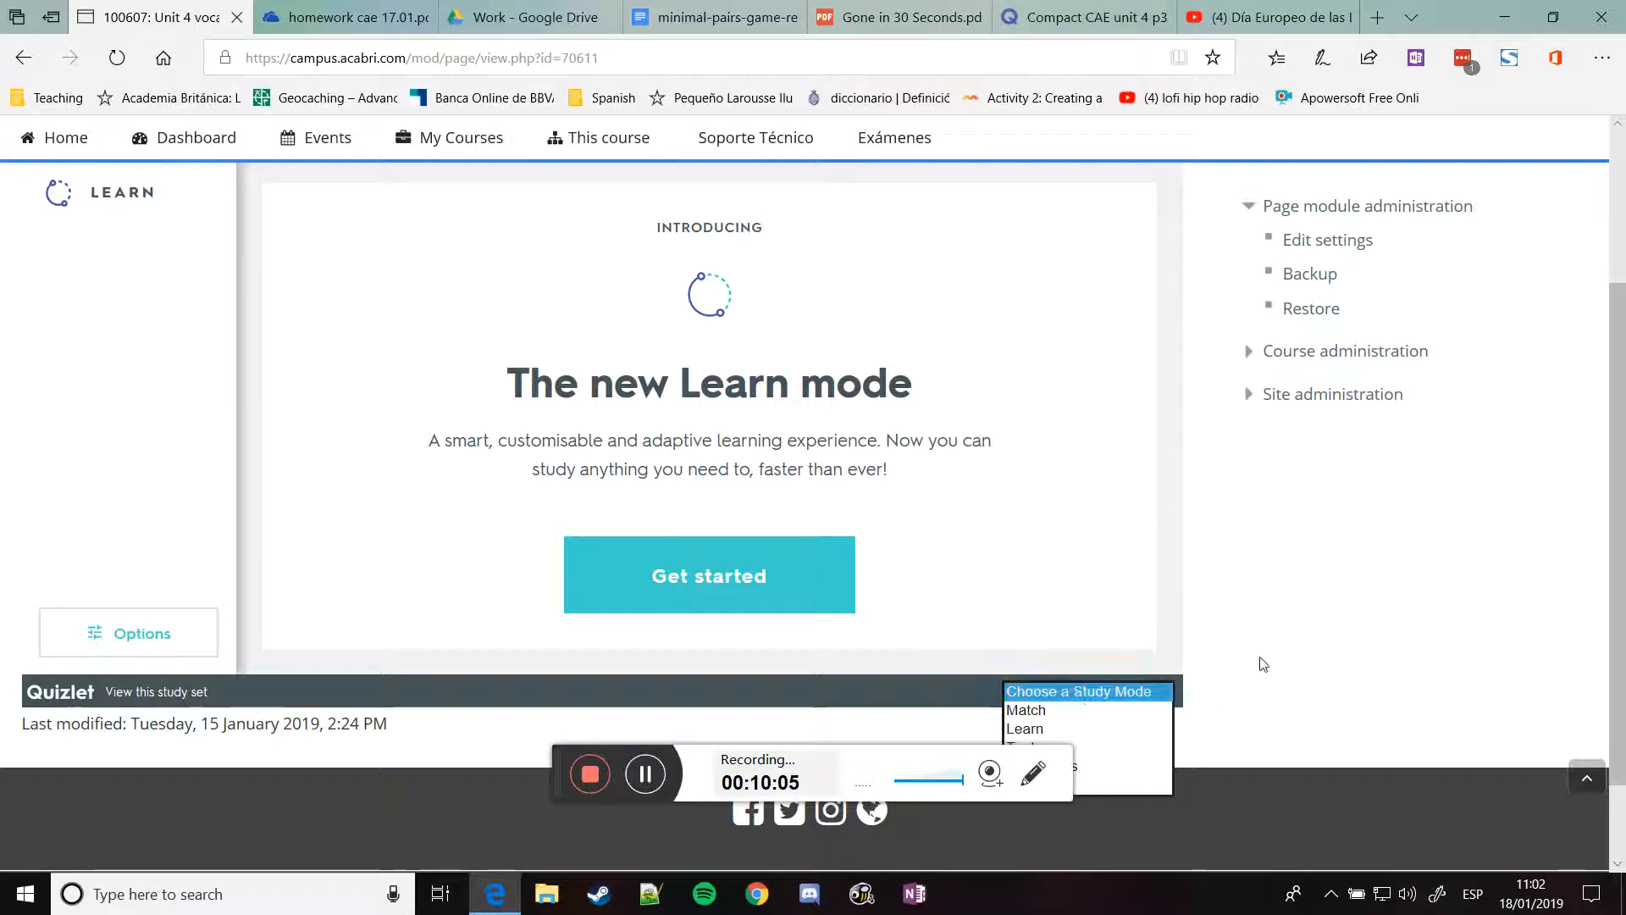
left_click(1044, 729)
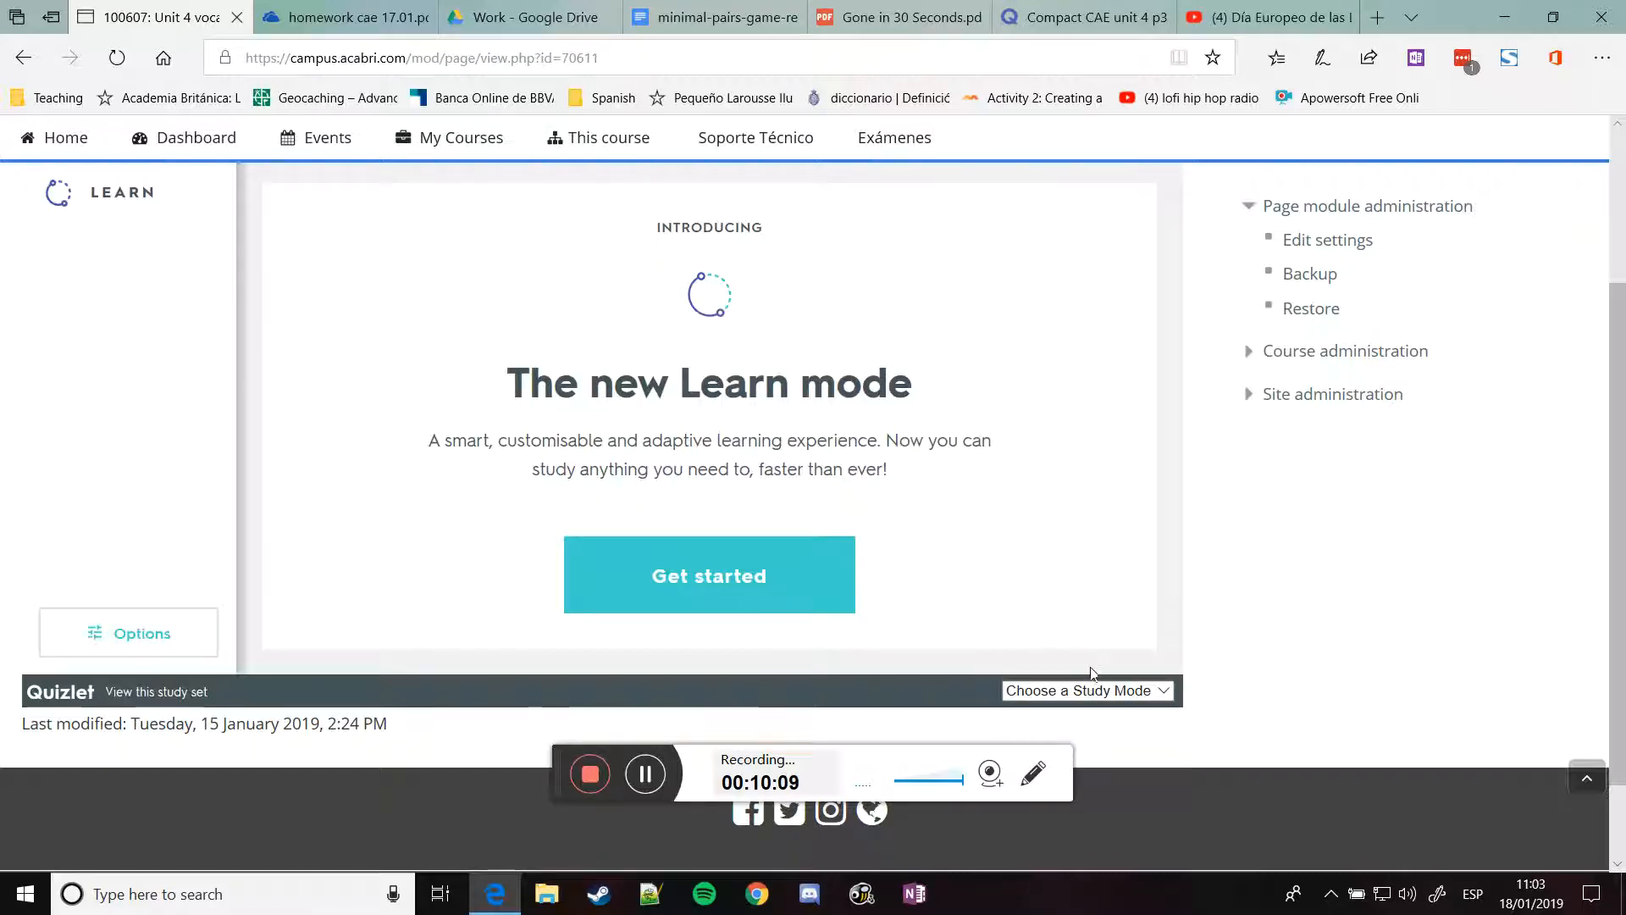
left_click(1088, 690)
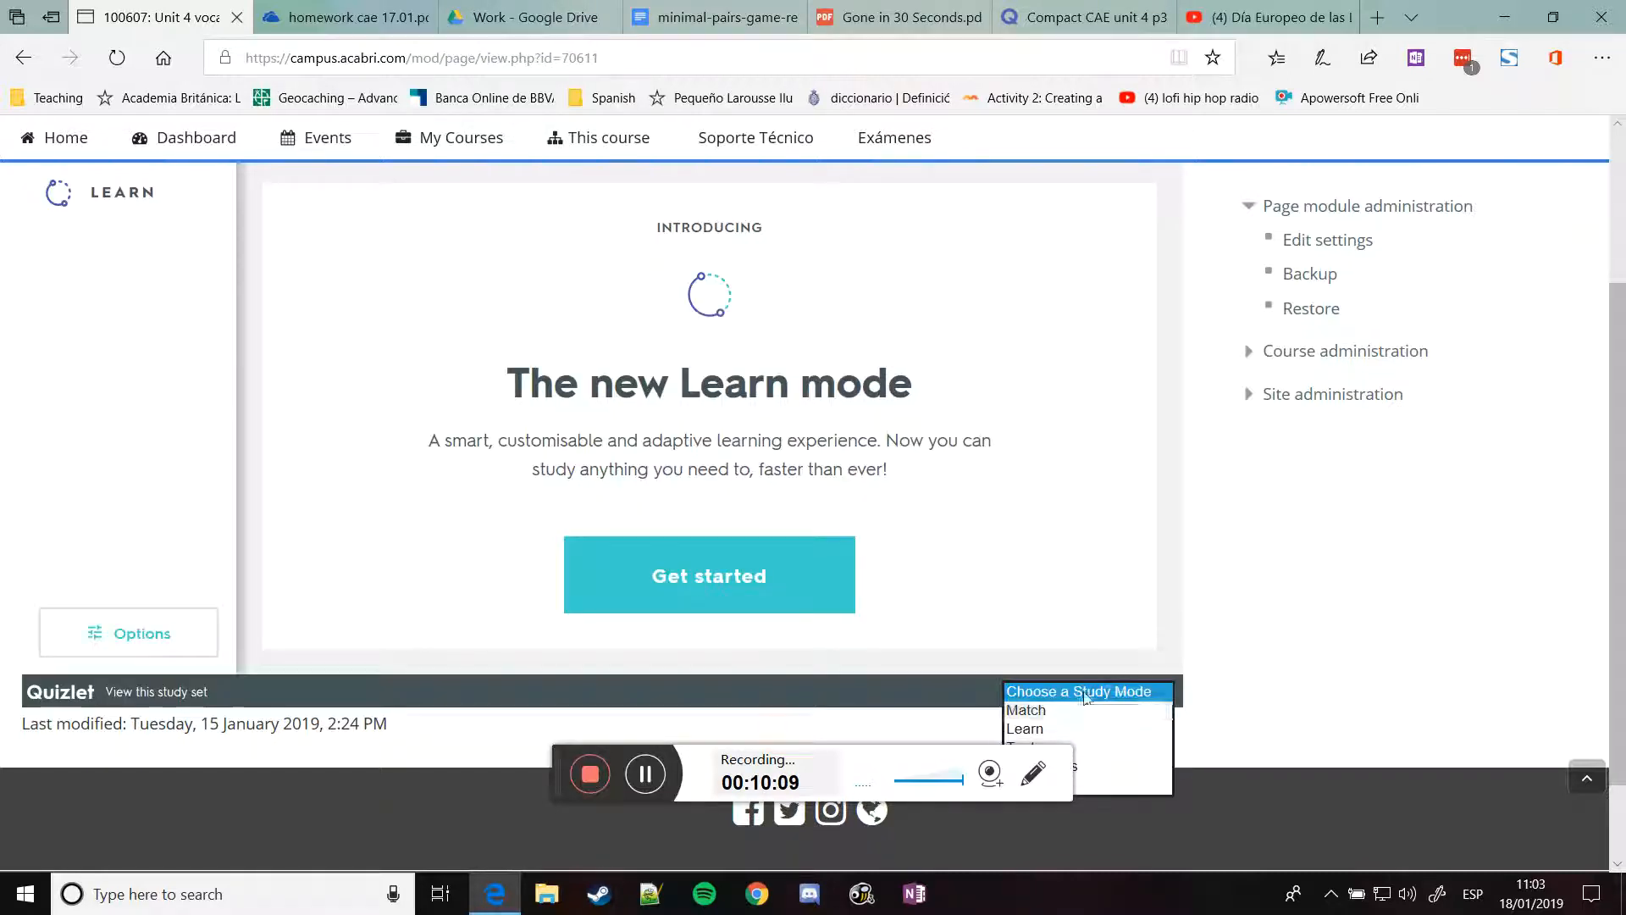